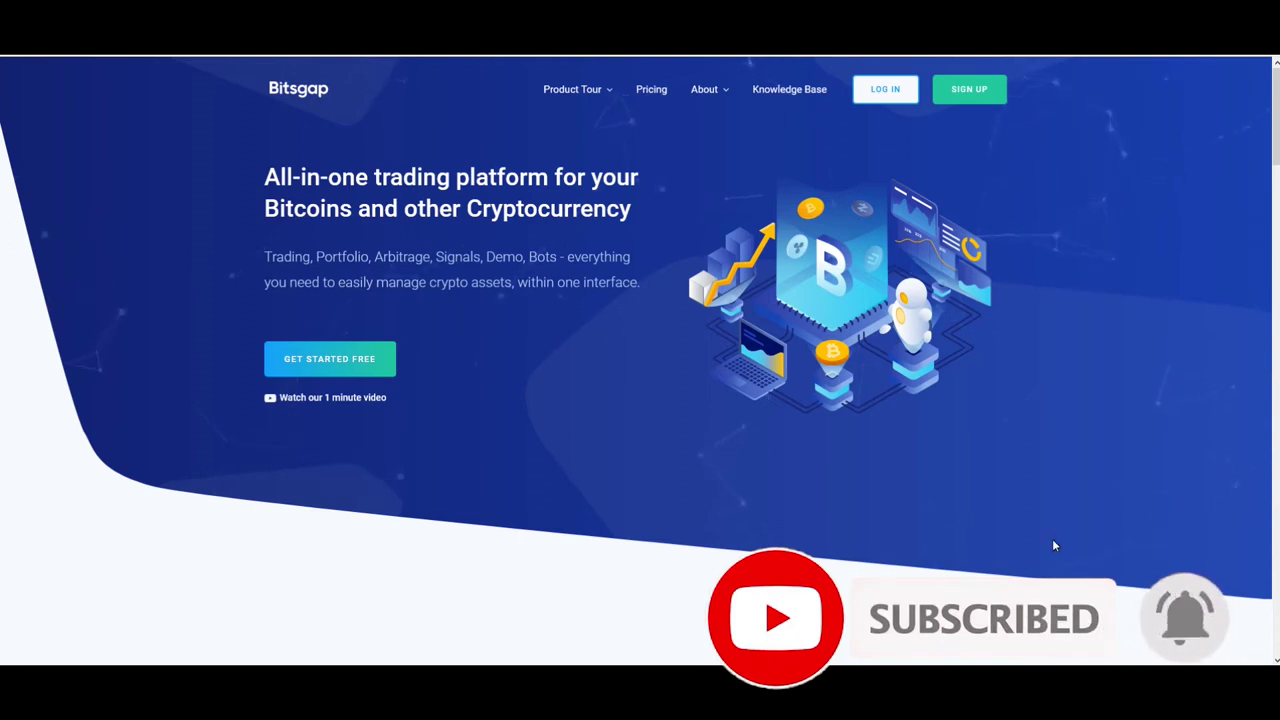
Look through the Knowledge Base's article categories and the pages offered under About and Product Tour.
left_click(790, 90)
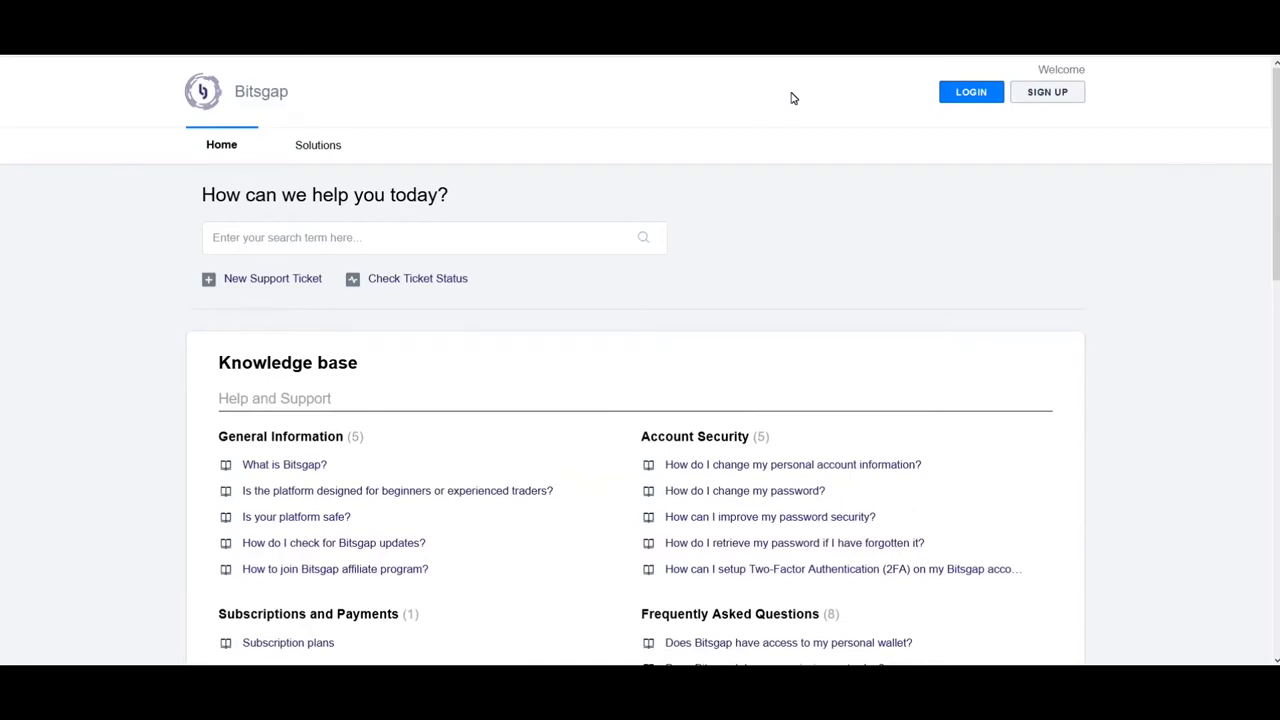
scroll(791, 98, "down", 3)
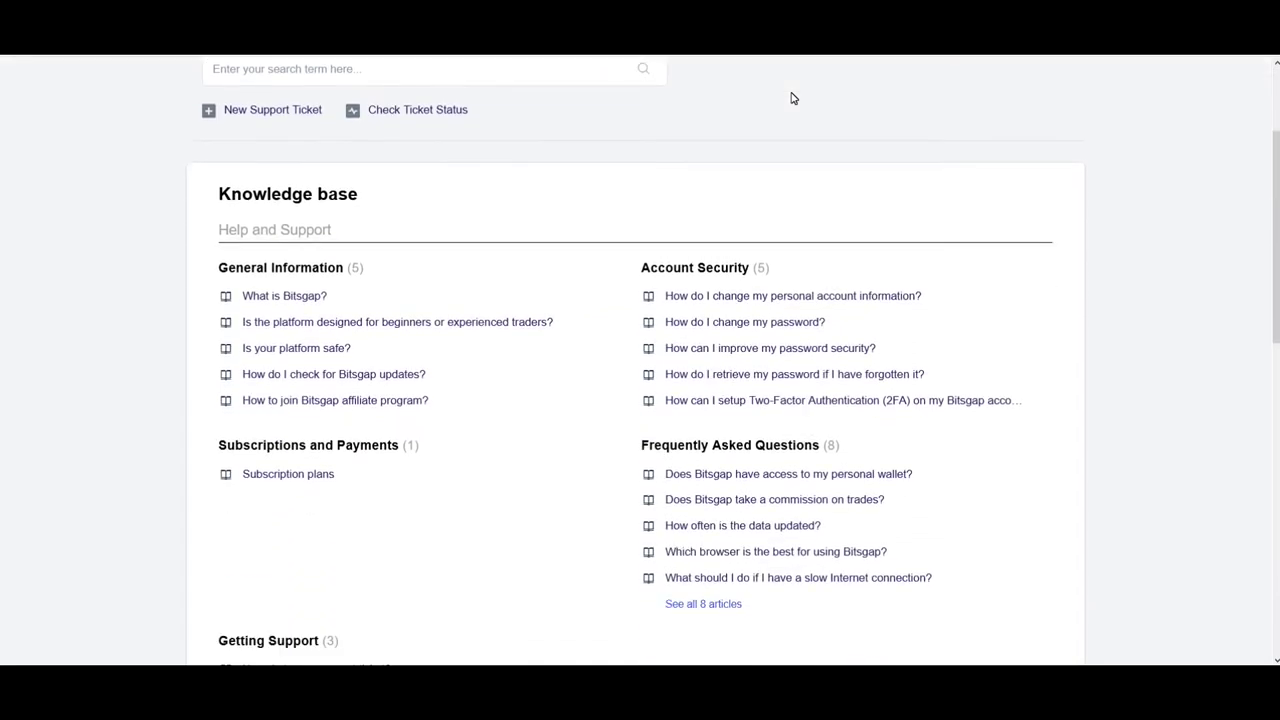
scroll(791, 98, "down", 5)
scroll(791, 98, "down", 8)
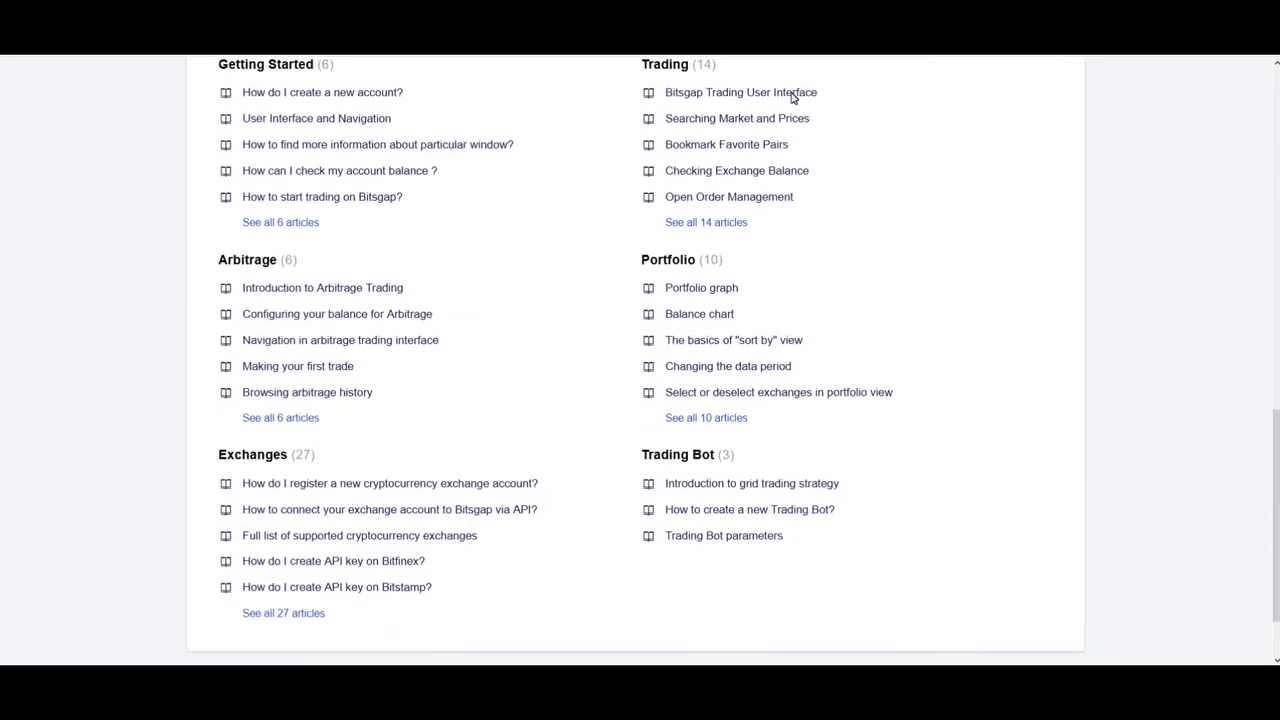
scroll(791, 98, "down", 2)
scroll(791, 98, "up", 15)
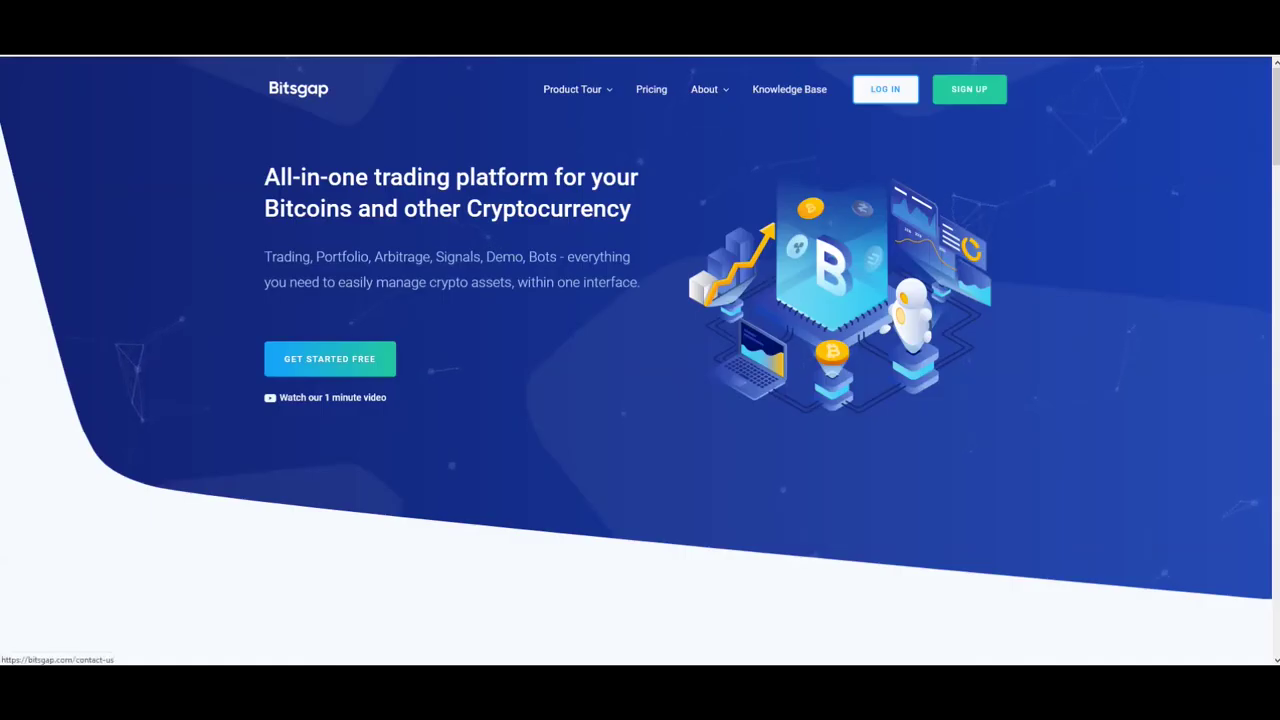
mouse_move(704, 89)
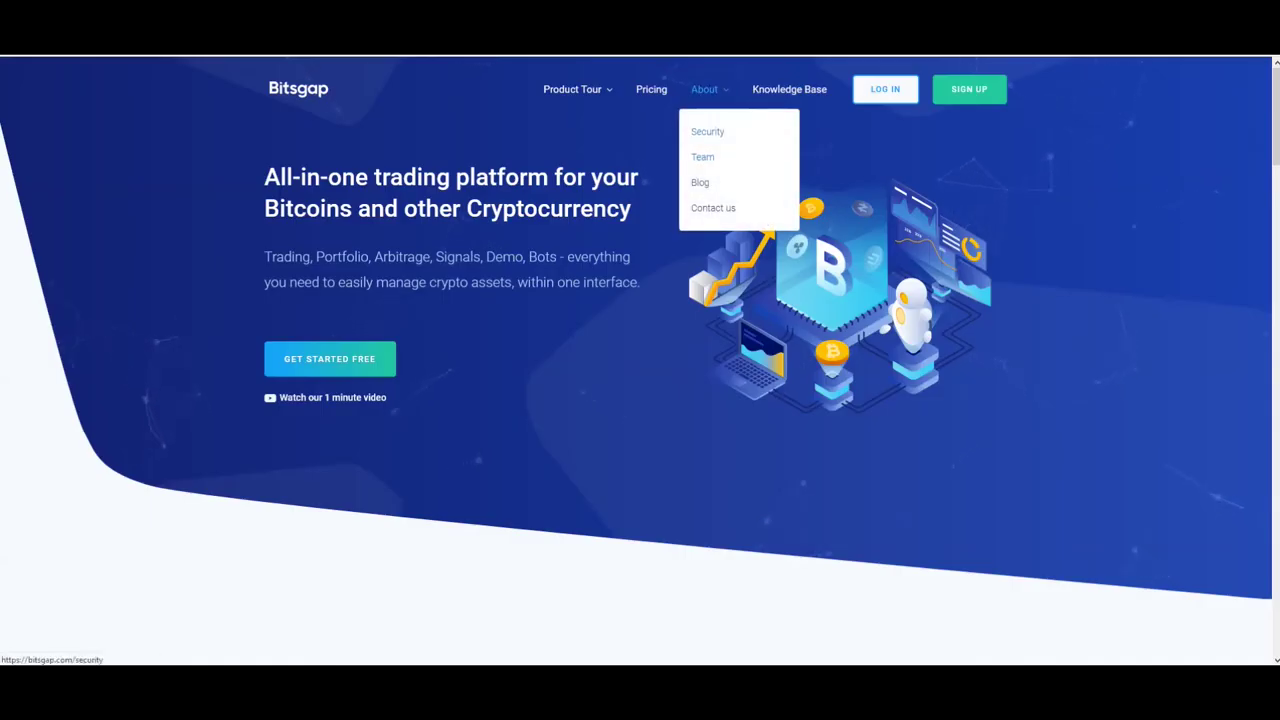
mouse_move(572, 89)
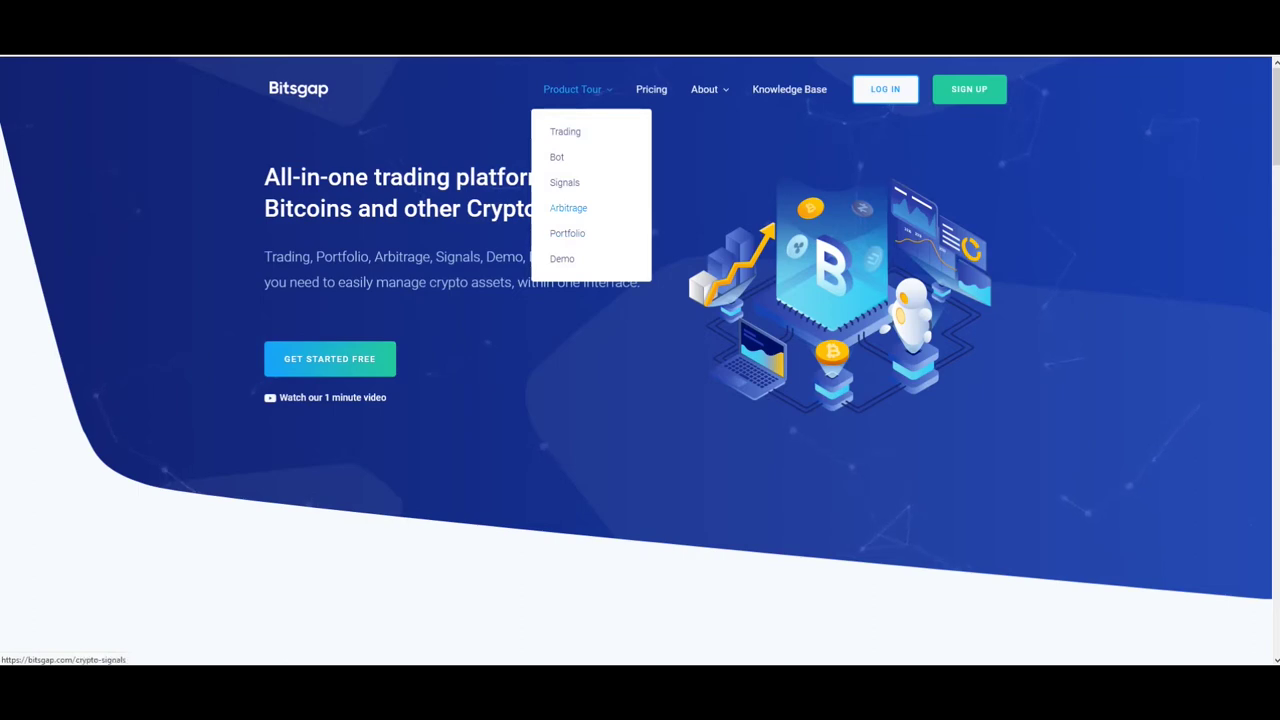
Log in to Bitsgap, filling the account e-mail and password from the saved Bitsgap login.
left_click(891, 93)
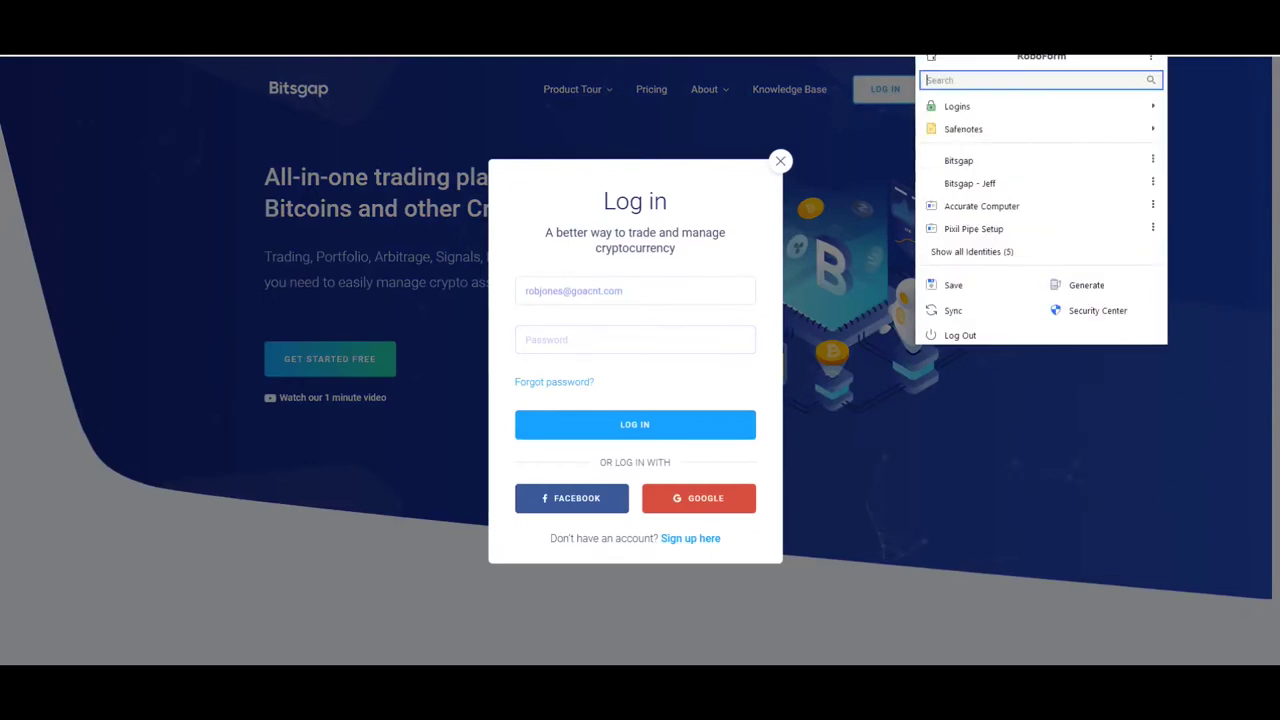
left_click(977, 157)
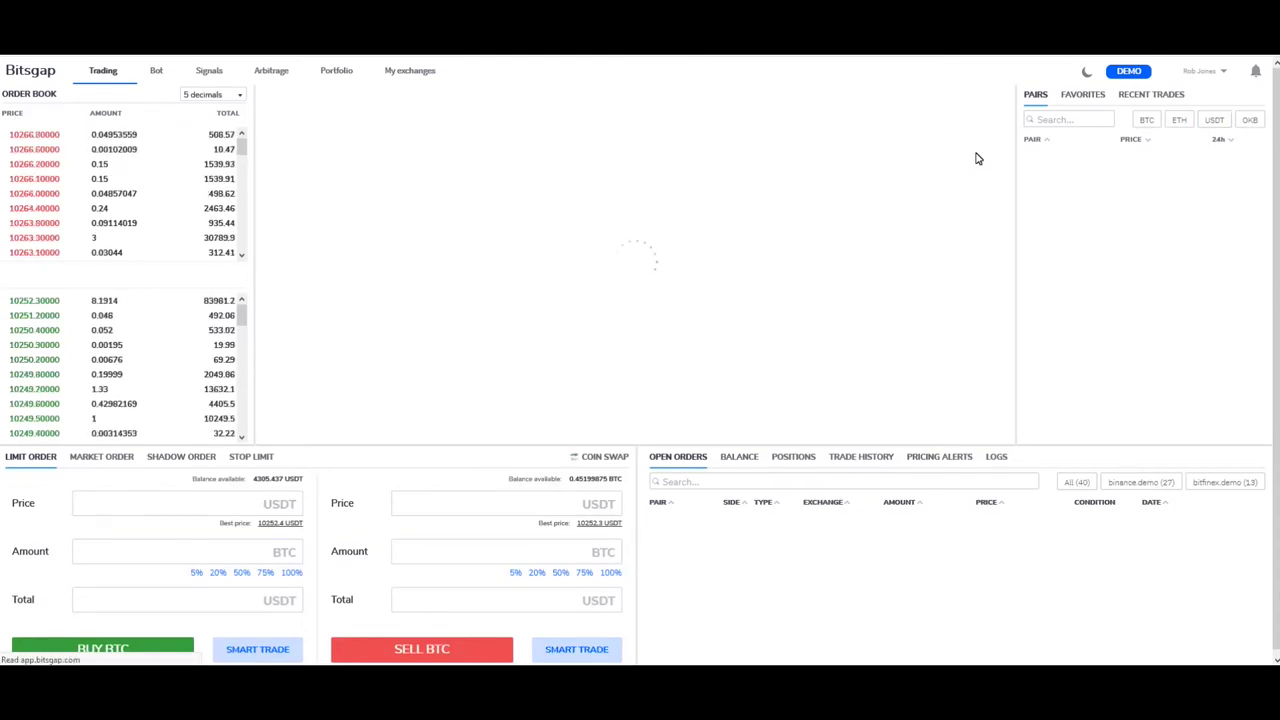
Review the demo account's options, its coin balances and its list of demo exchanges.
left_click(1223, 72)
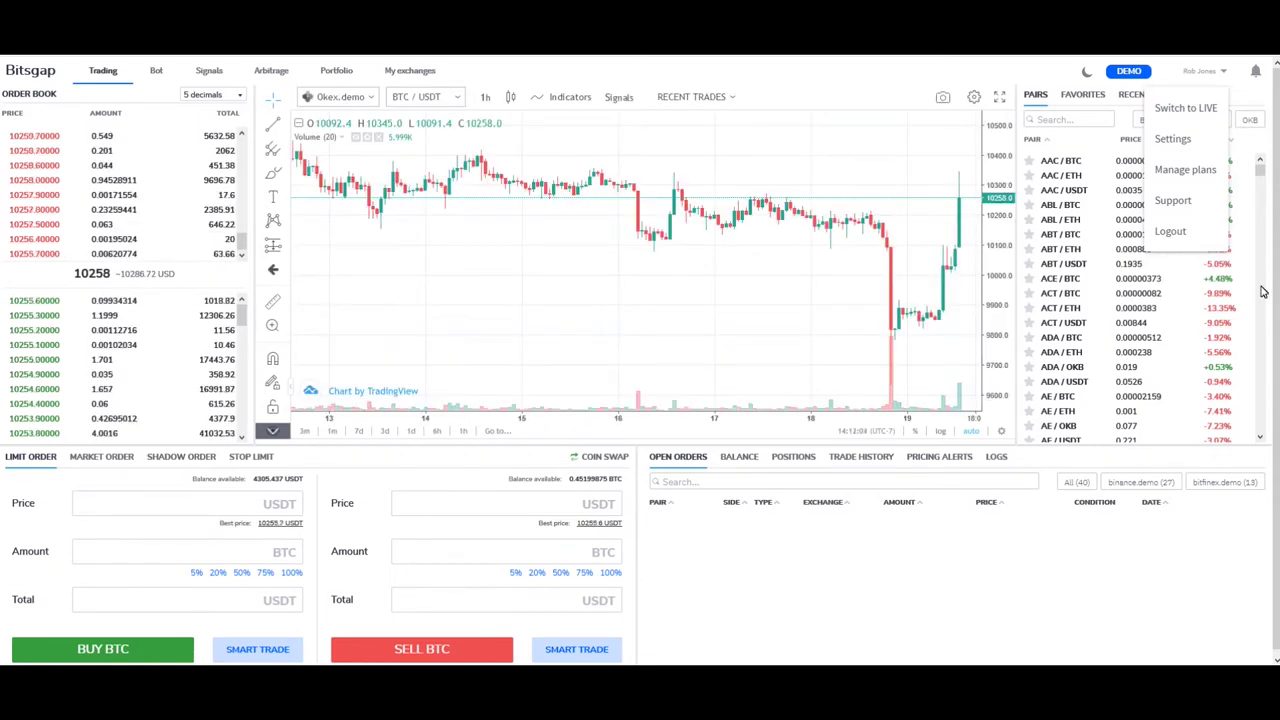
left_click(739, 459)
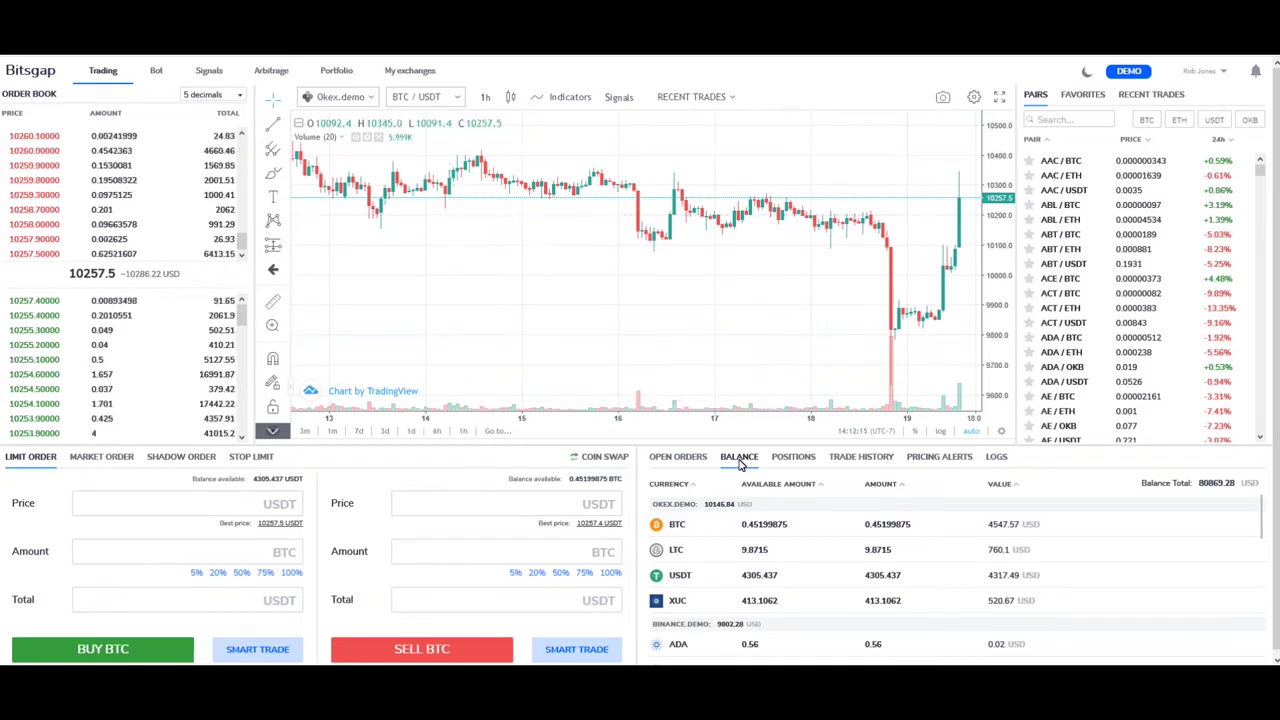
left_click(414, 71)
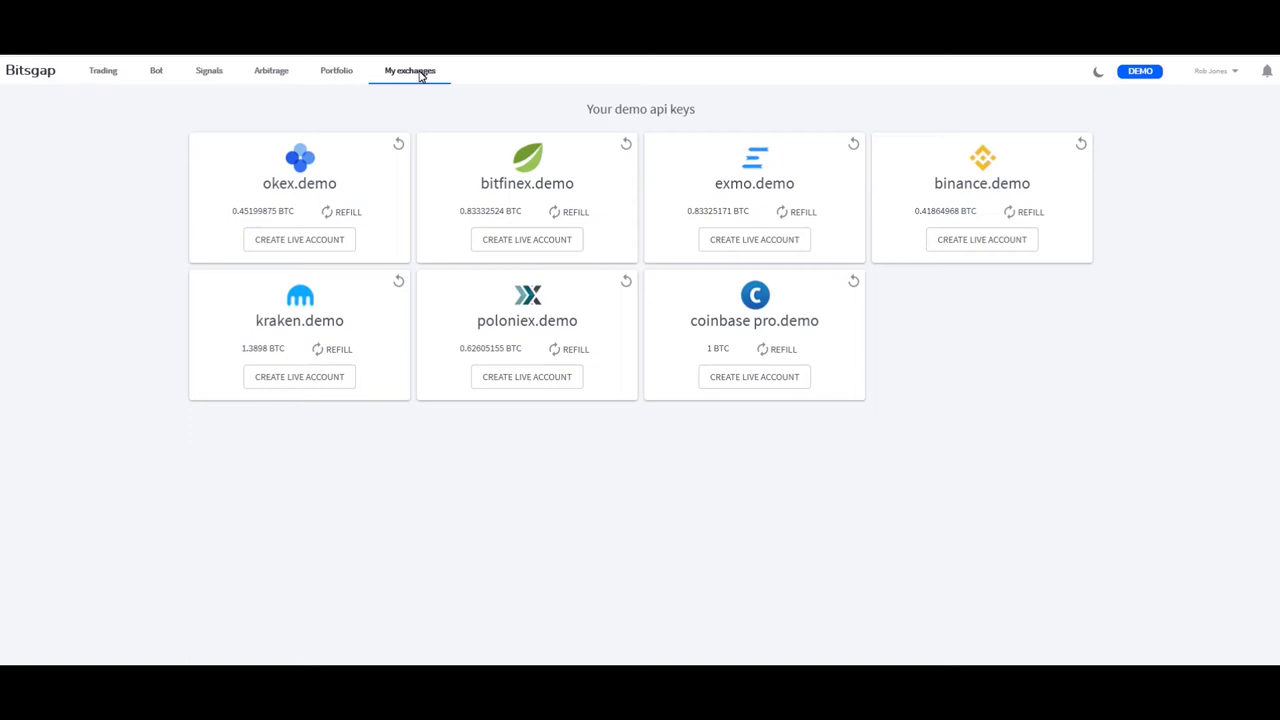
Return to the trading view and browse the list of pairs available on Okex.demo.
left_click(106, 76)
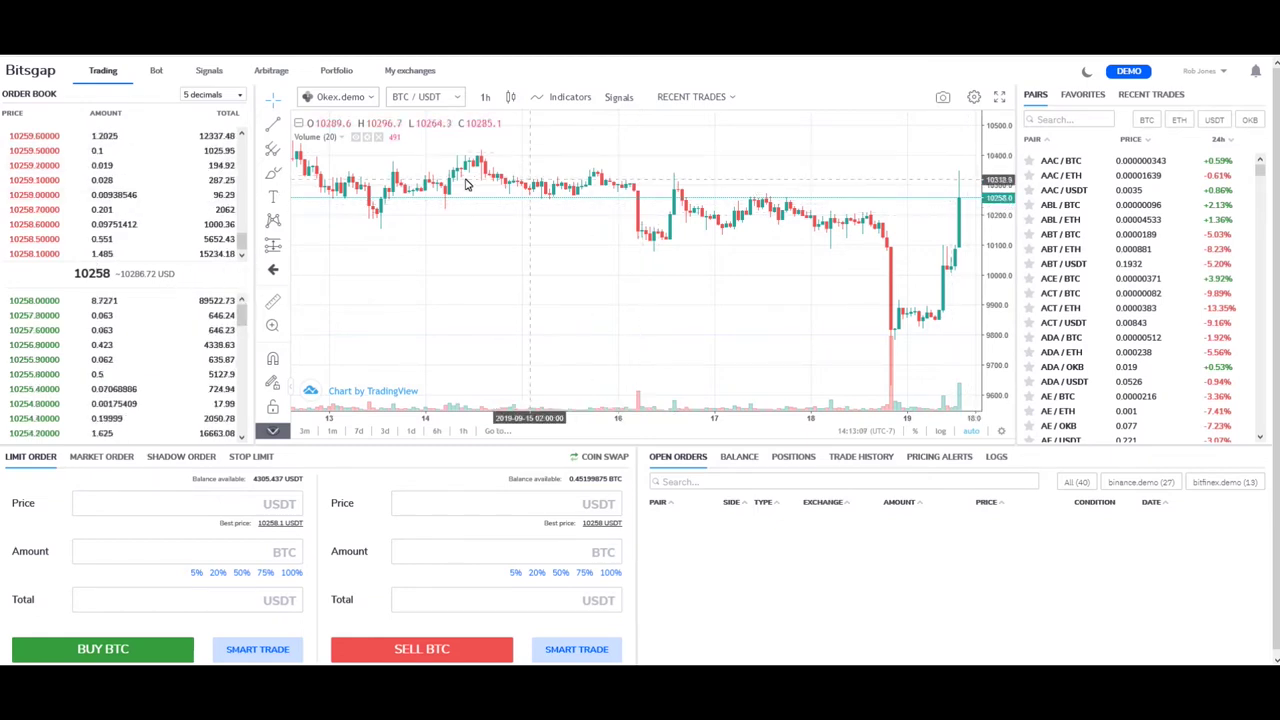
left_click(456, 99)
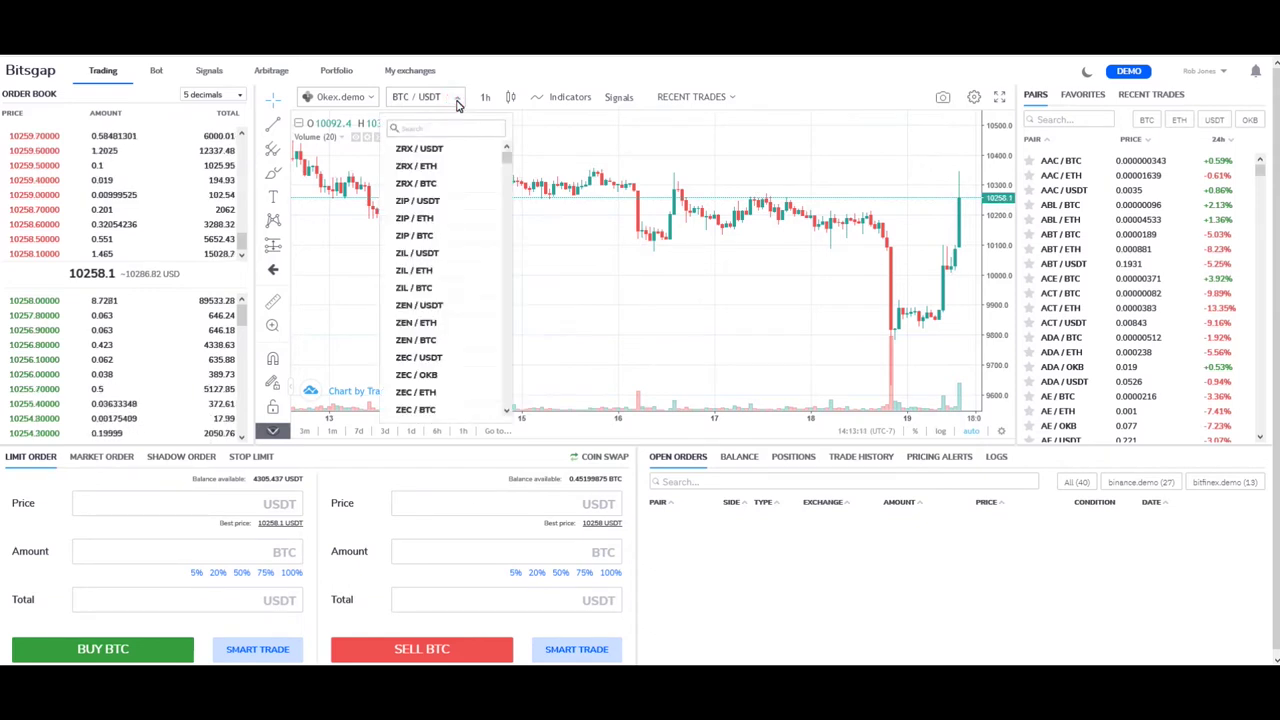
scroll(508, 162, "down", 10)
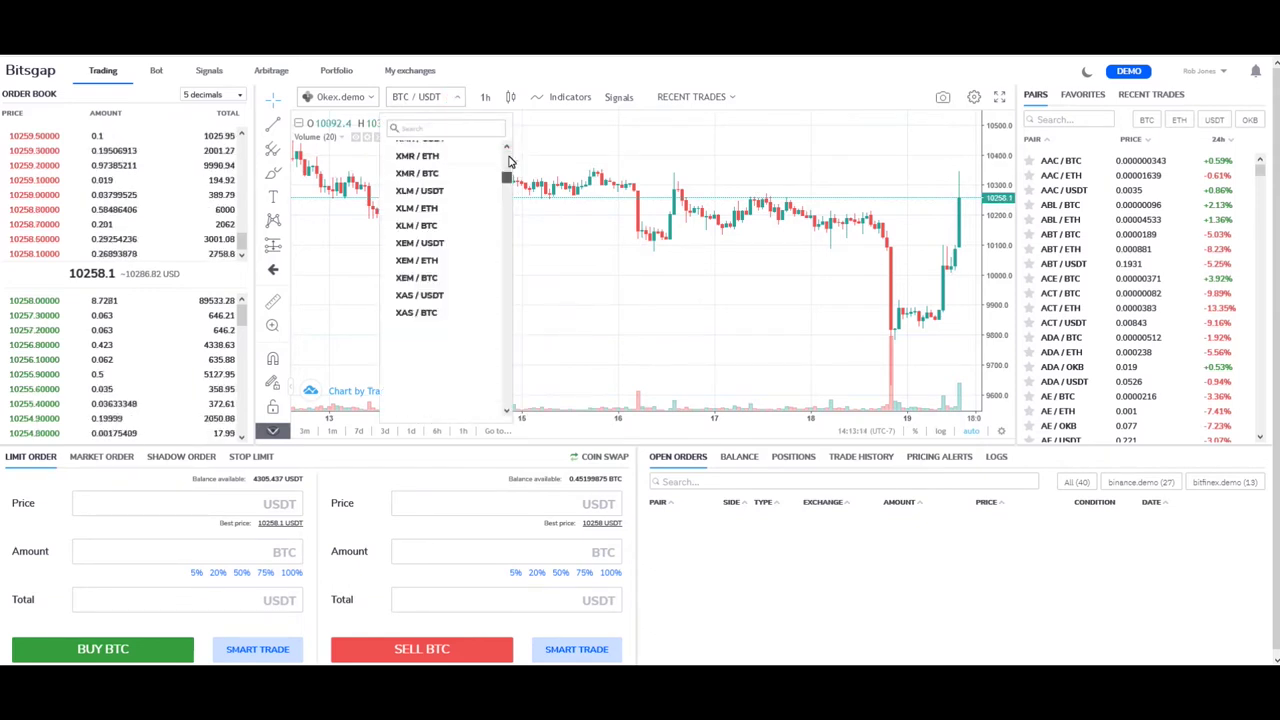
scroll(508, 162, "down", 5)
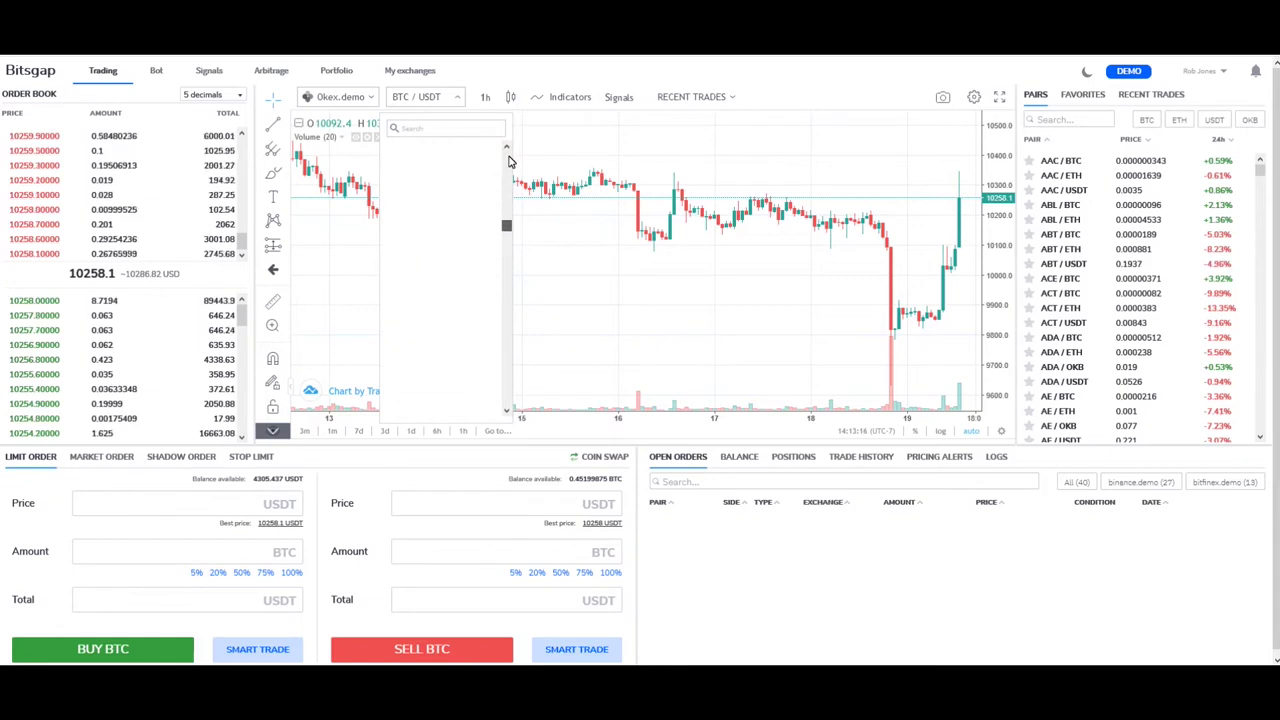
left_click(826, 97)
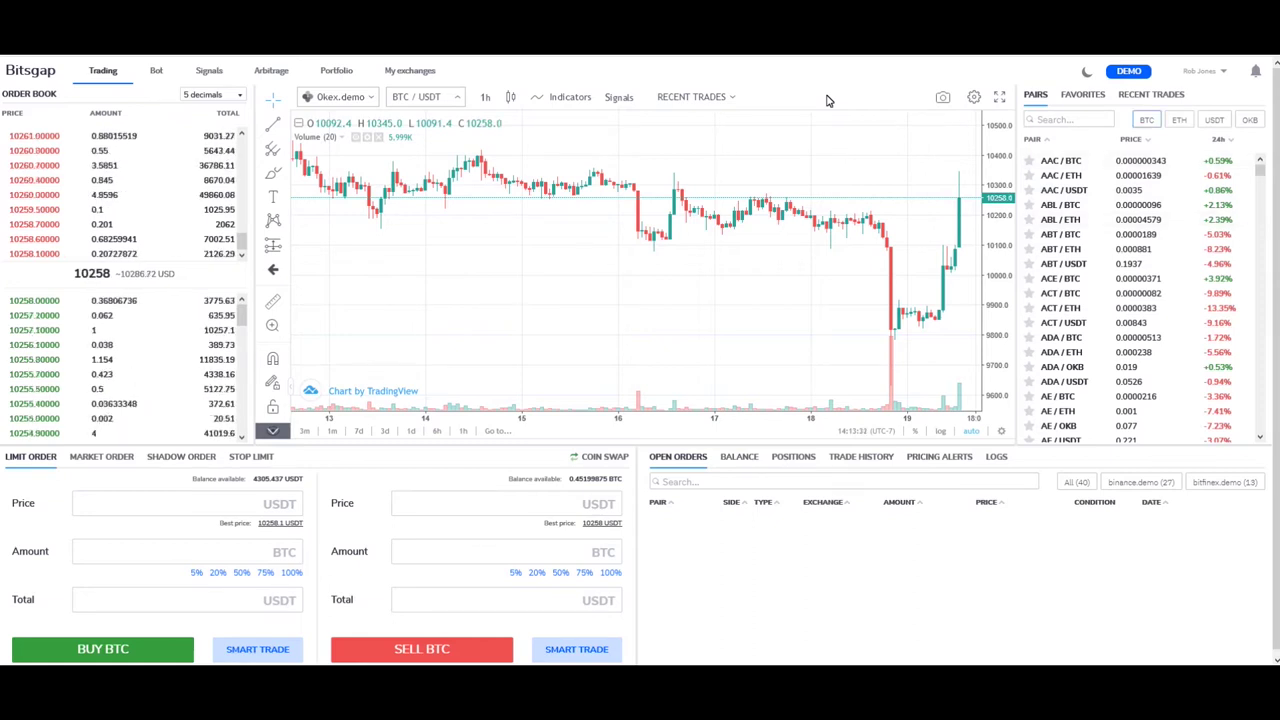
Filter the market pairs to USDT and examine the ATOM / USDT price chart at different time spans.
left_click(1146, 120)
left_click(1178, 121)
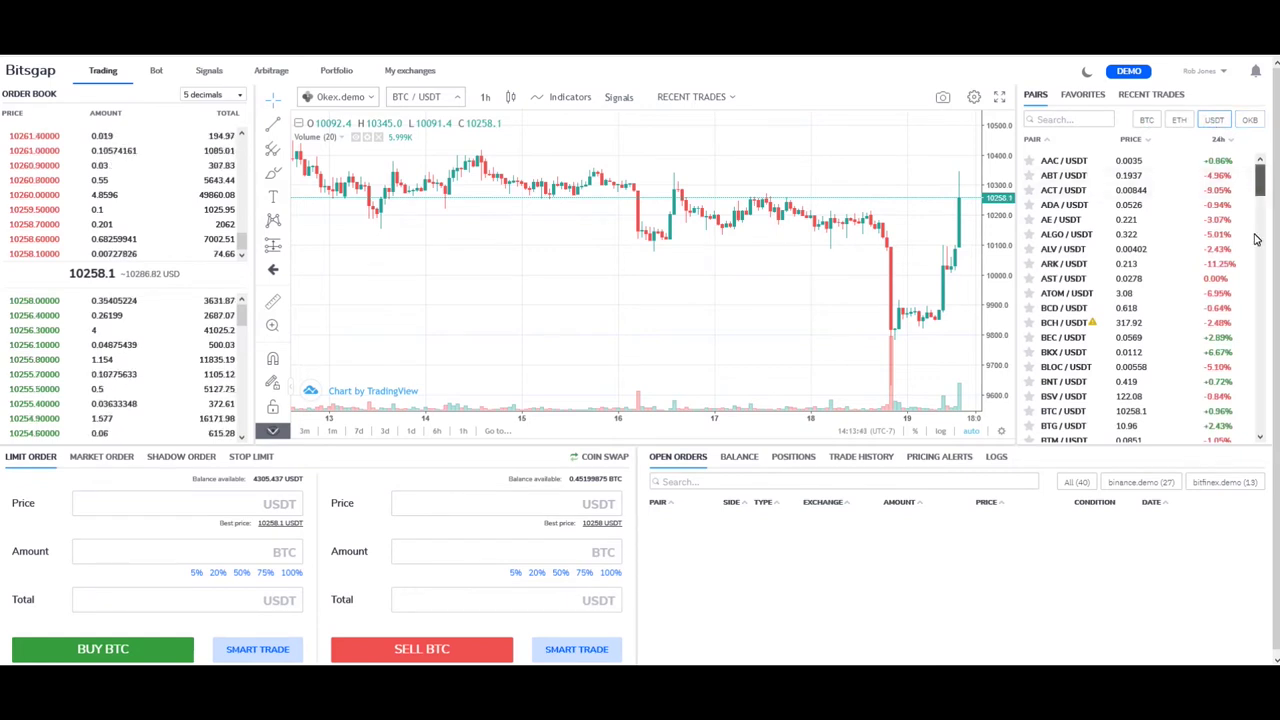
left_click(1070, 294)
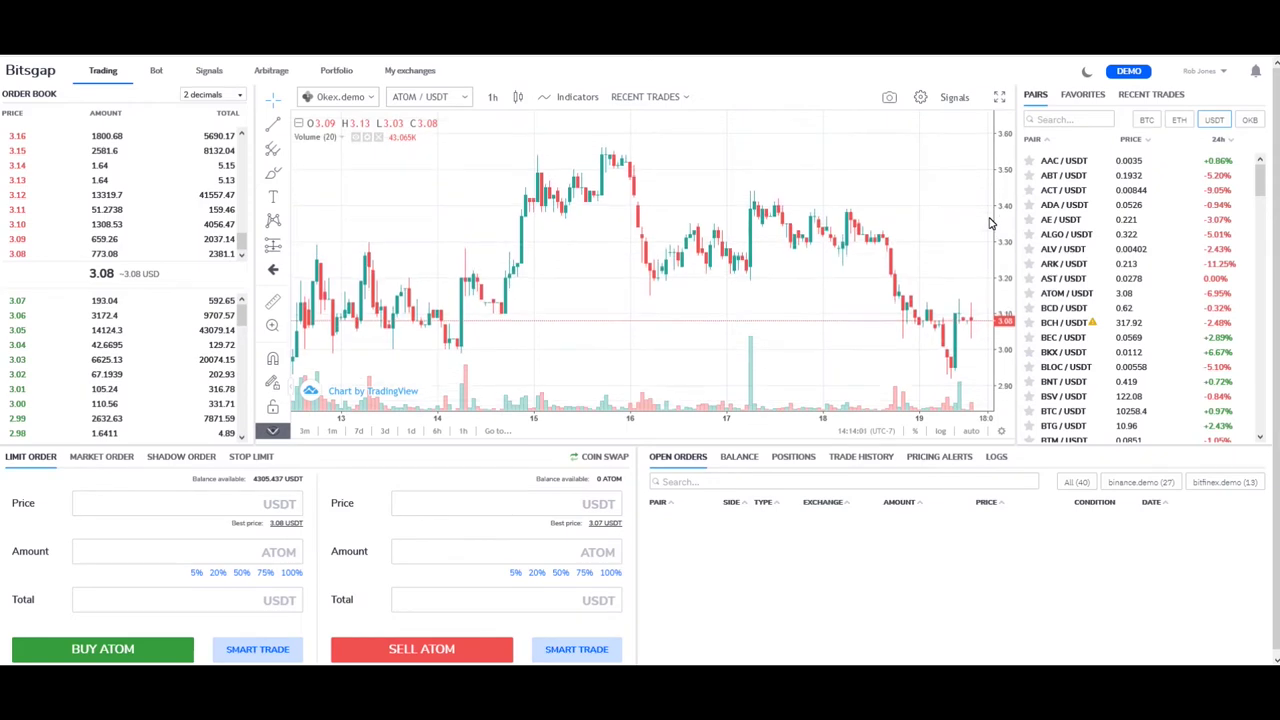
scroll(838, 272, "up", 5)
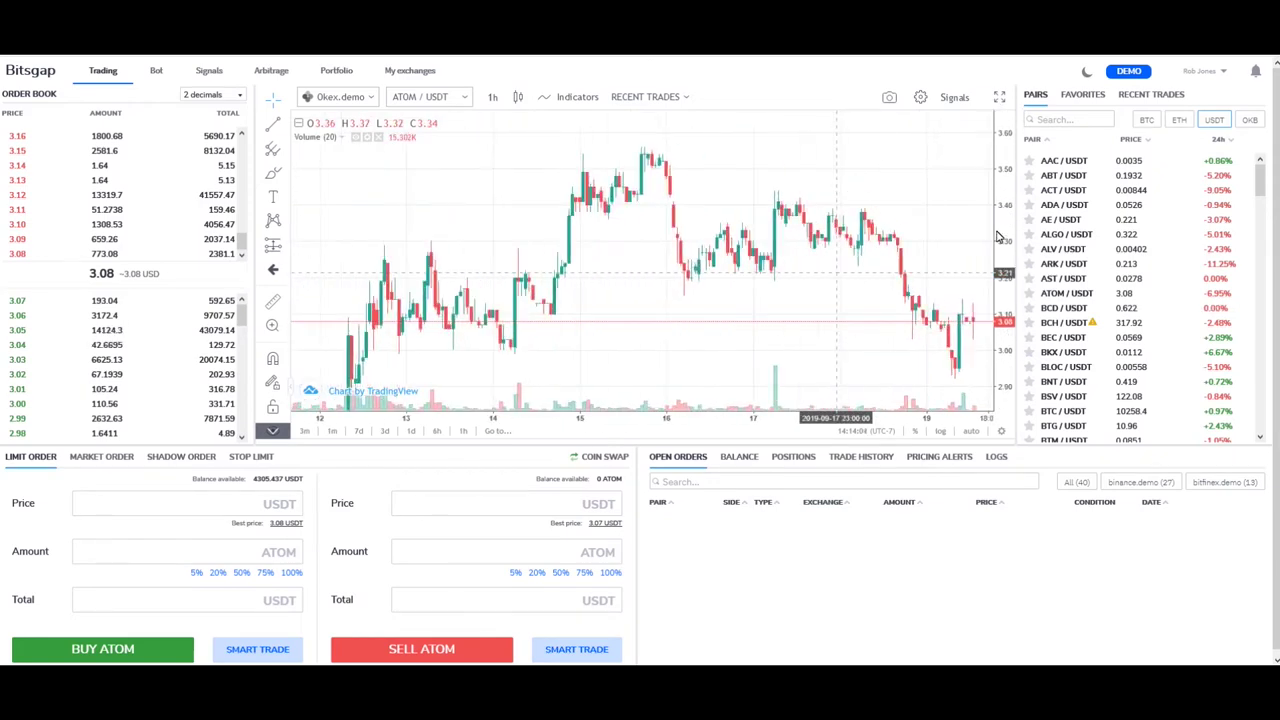
scroll(838, 272, "down", 5)
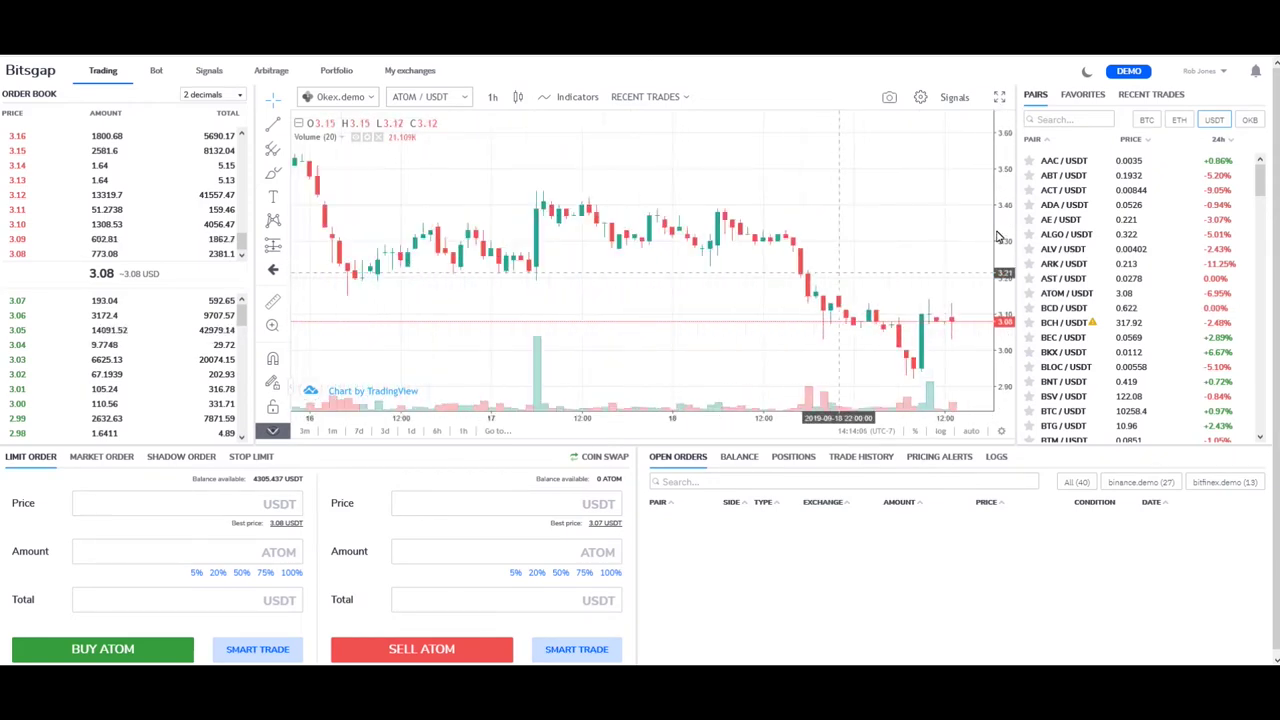
scroll(838, 272, "down", 3)
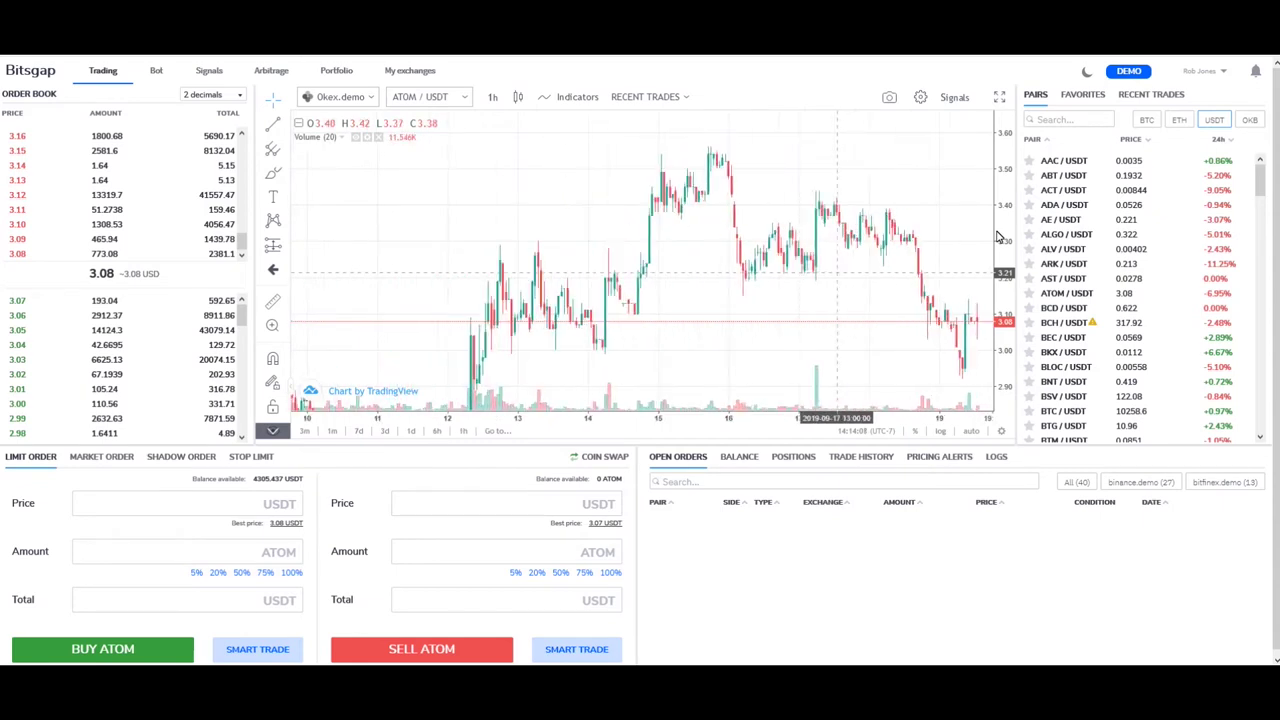
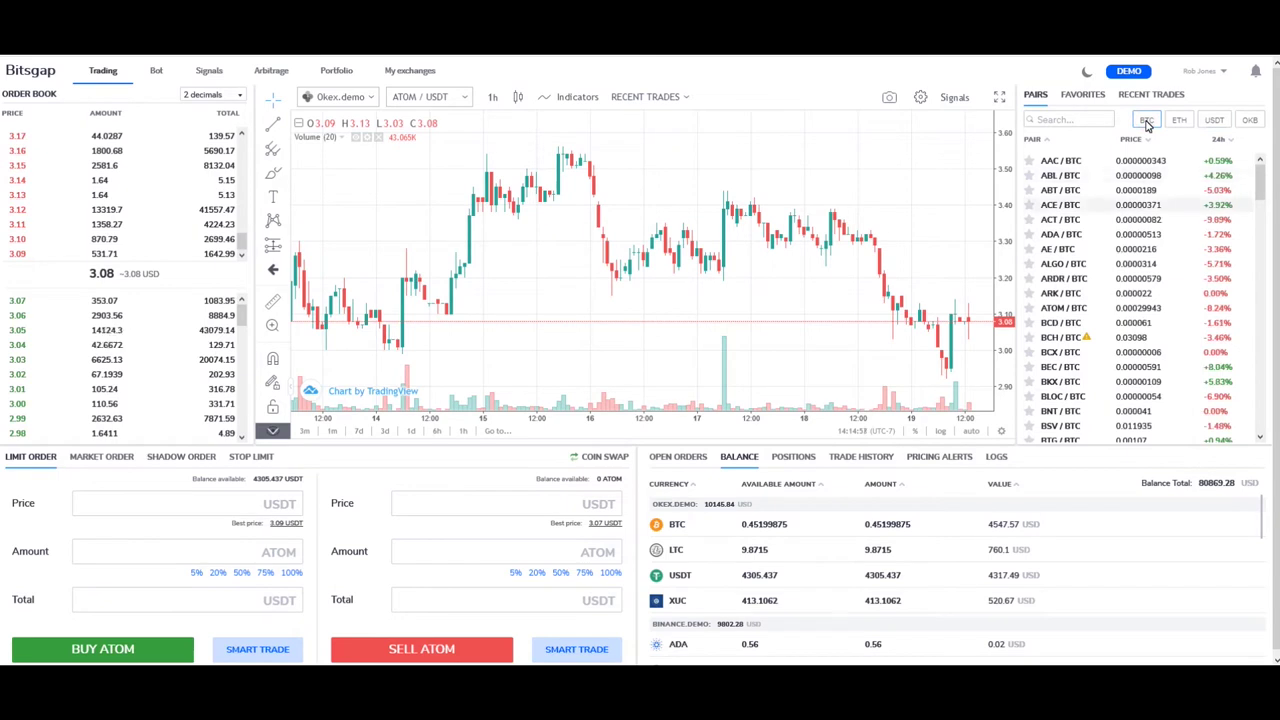
Load the ADA / BTC pair and set the limit order price to 0.00000501 BTC from the order book.
left_click(1057, 235)
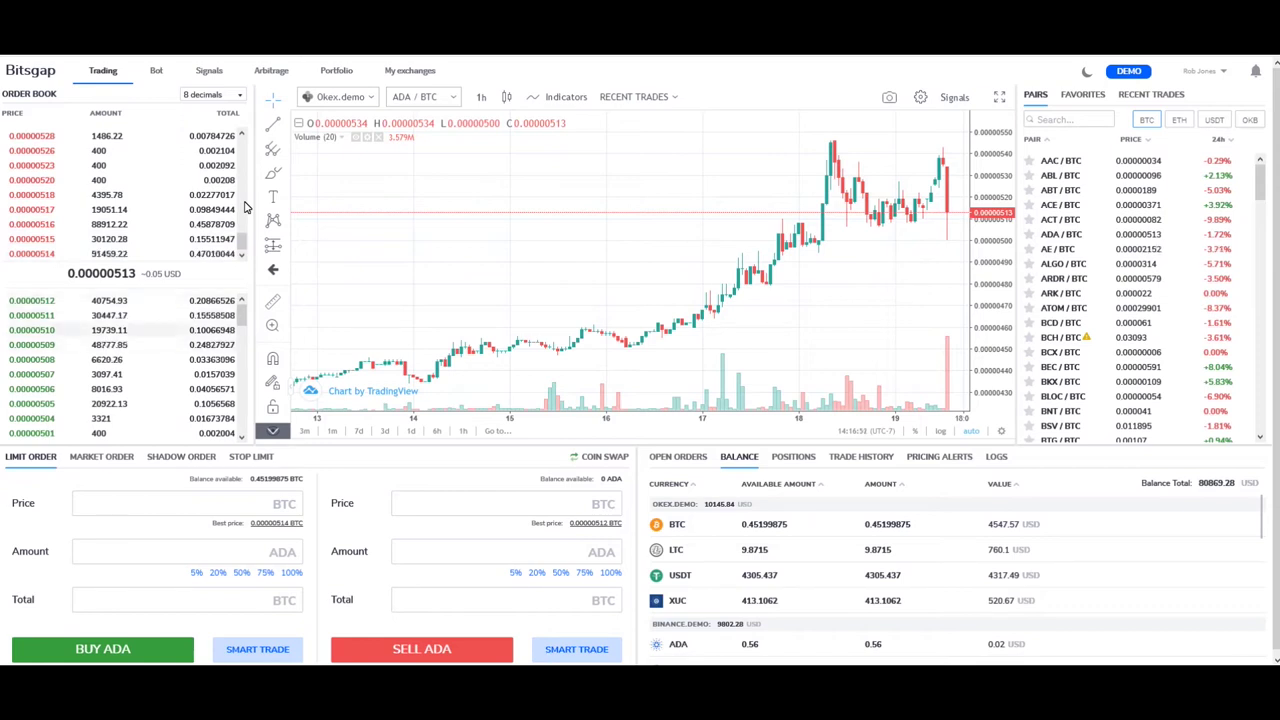
left_click_drag(135, 273, 117, 277)
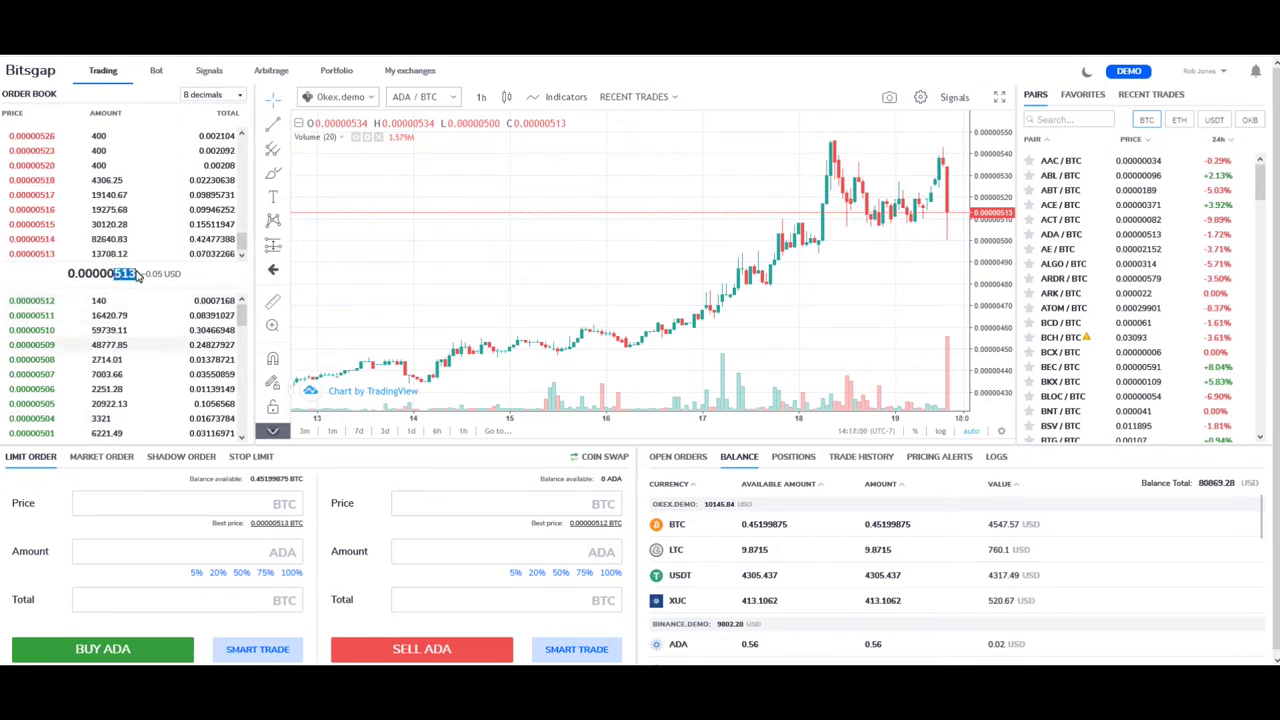
left_click(45, 433)
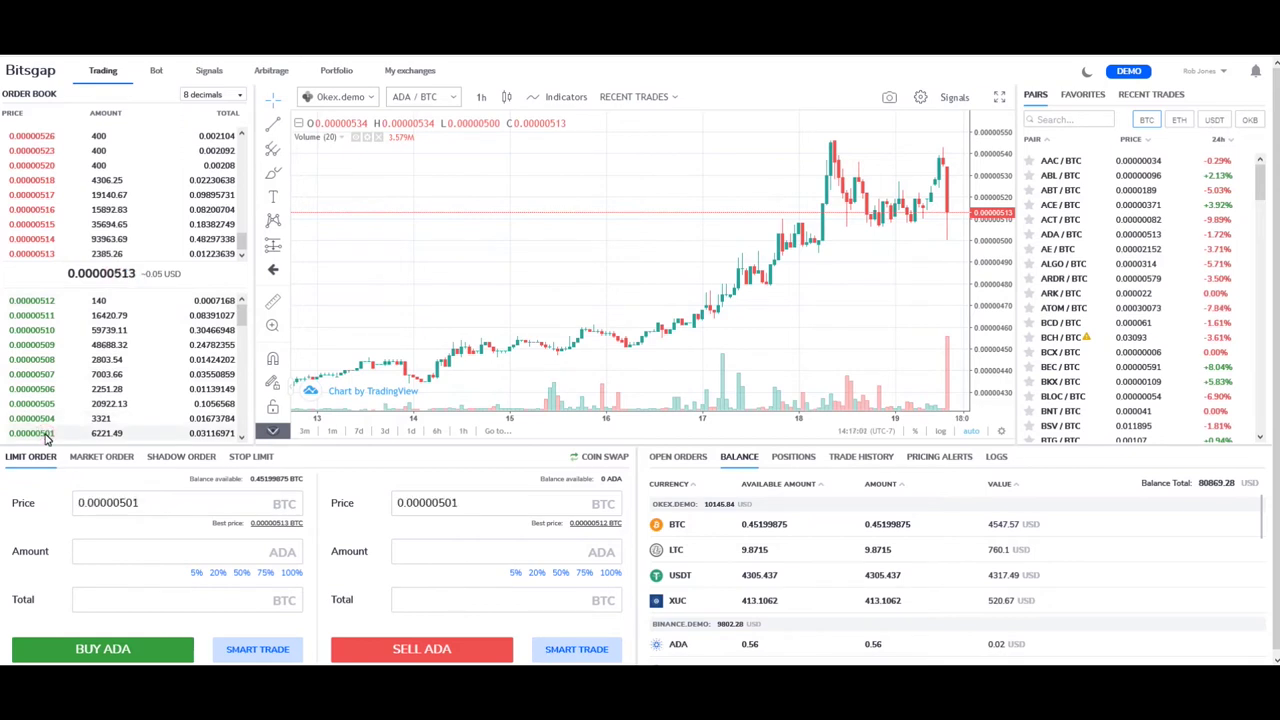
left_click(143, 503)
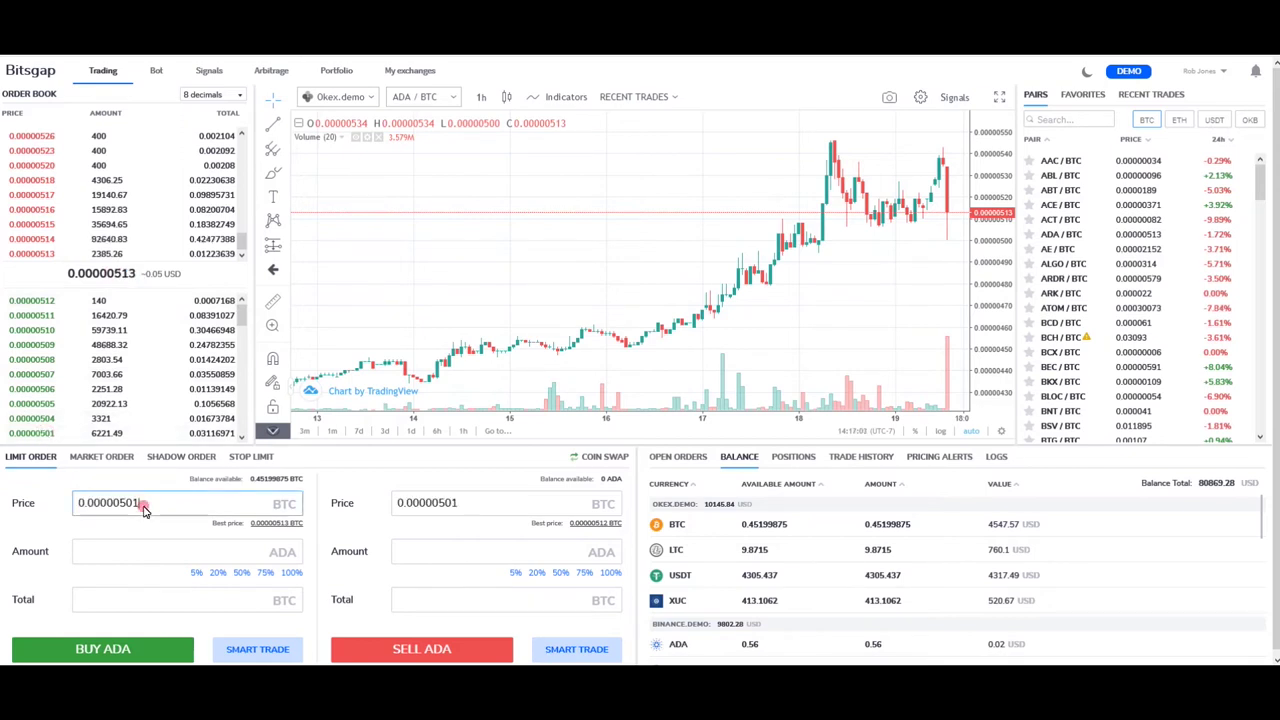
left_click_drag(143, 503, 72, 510)
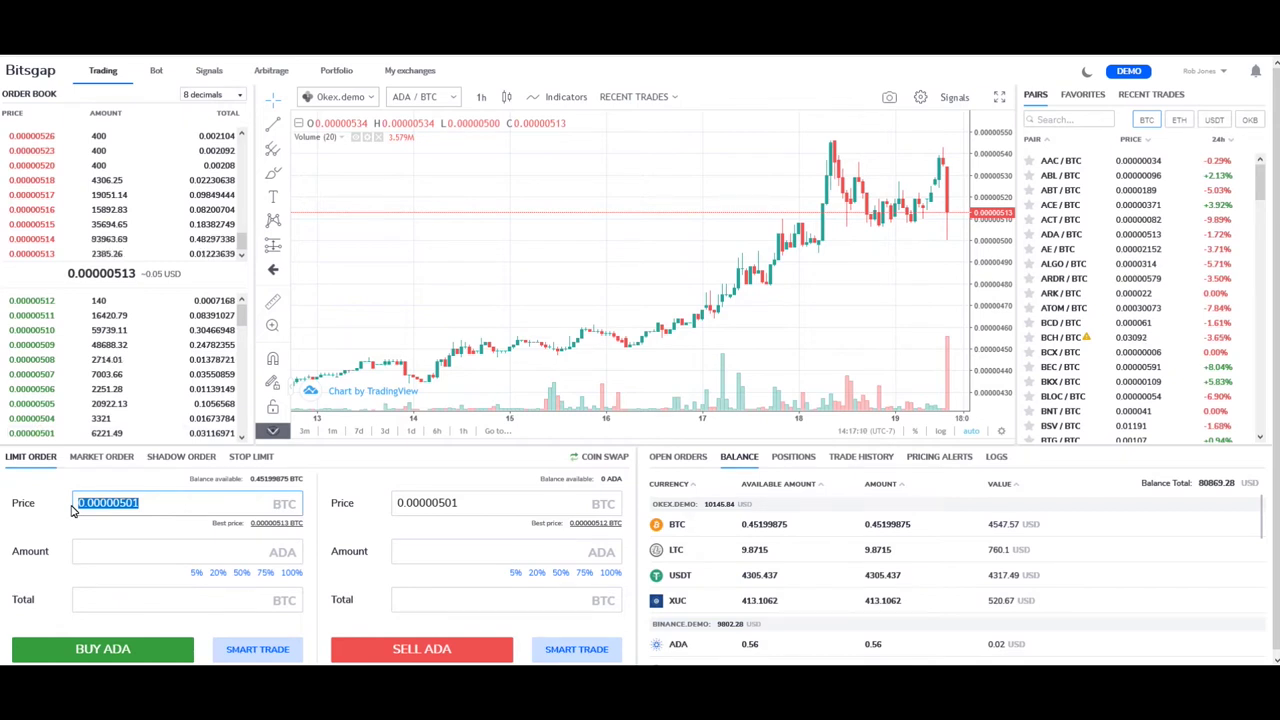
Place the ADA limit buy order using 20% of the available BTC and show the open orders.
left_click(217, 572)
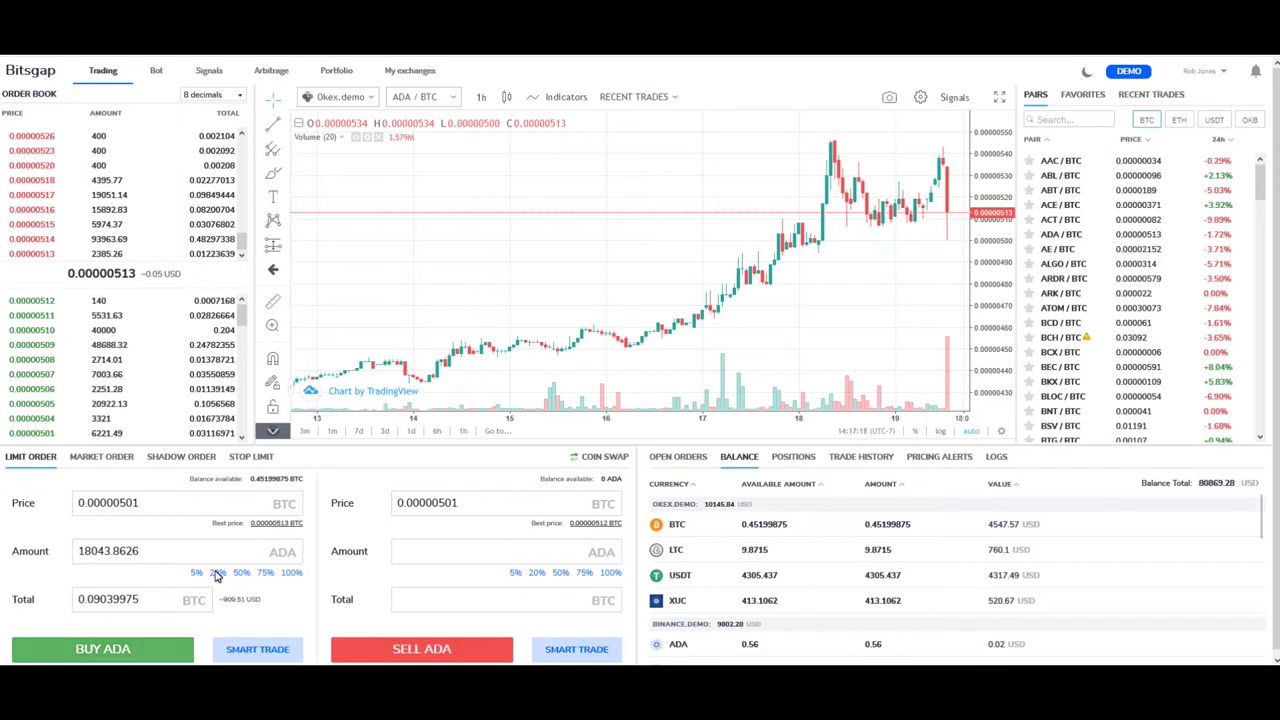
left_click(122, 650)
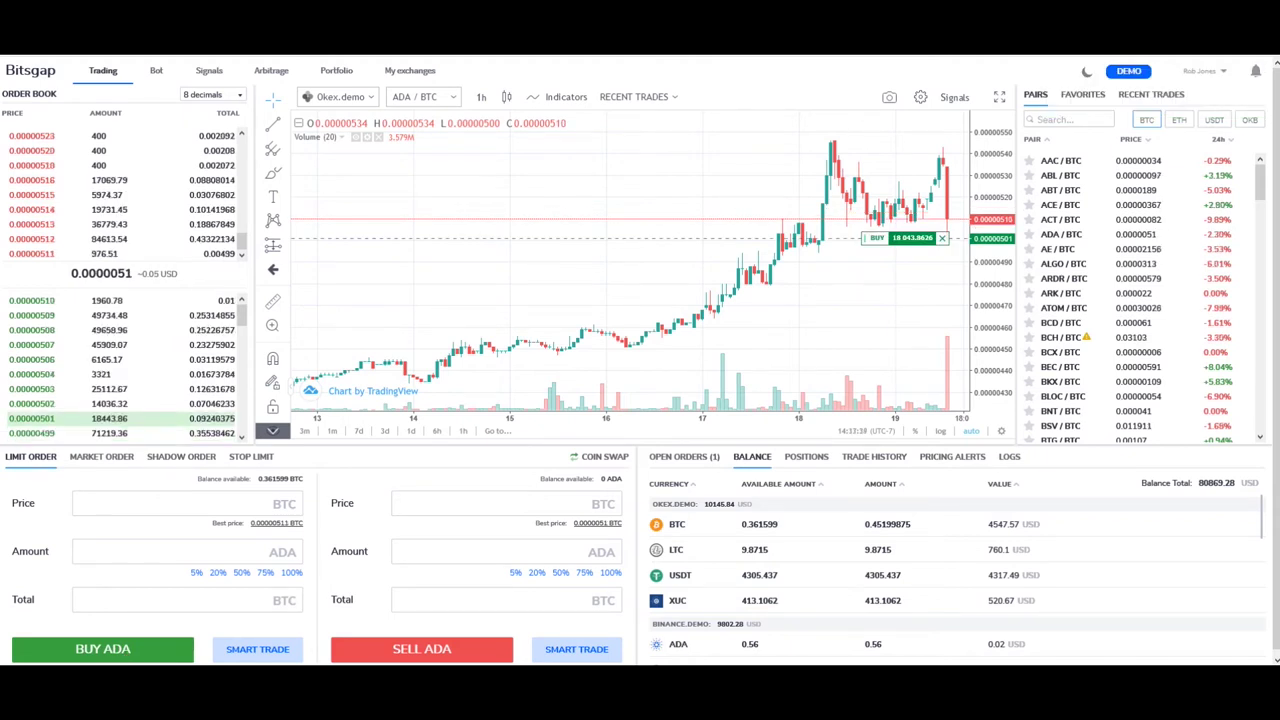
left_click(690, 457)
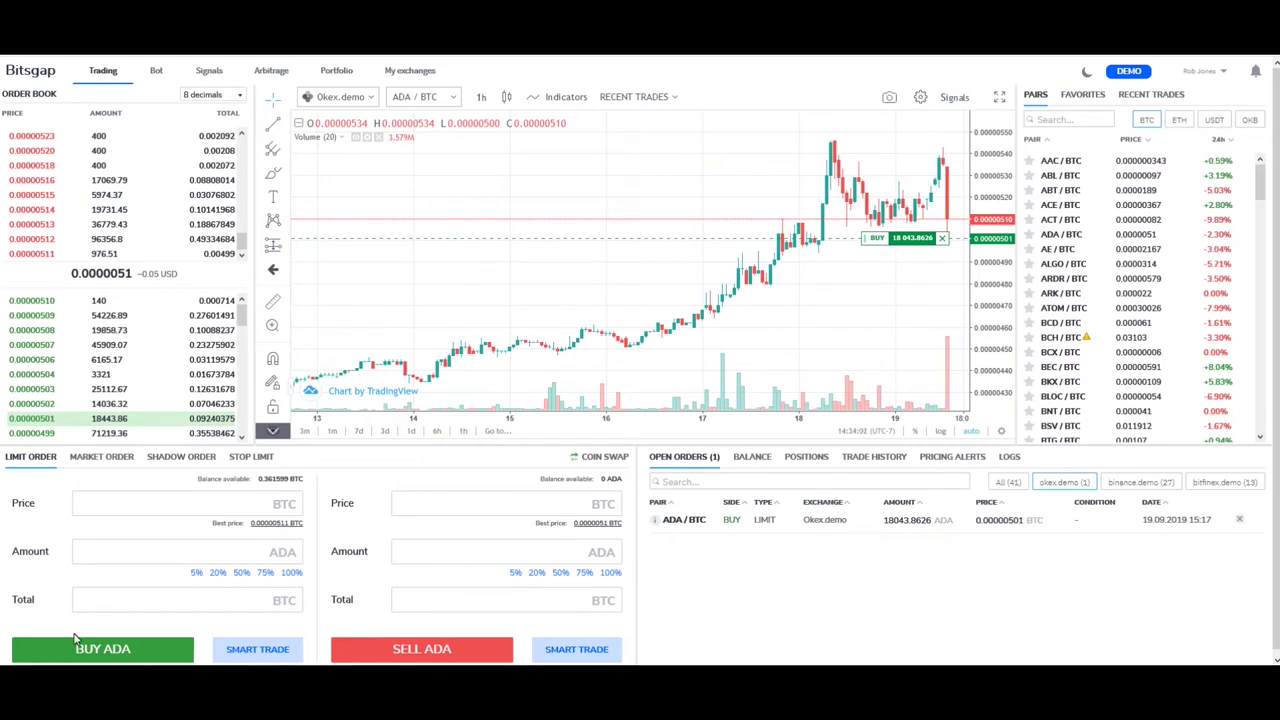
Buy ADA with a market order using 5% of the available BTC and show the coin balances.
left_click(110, 461)
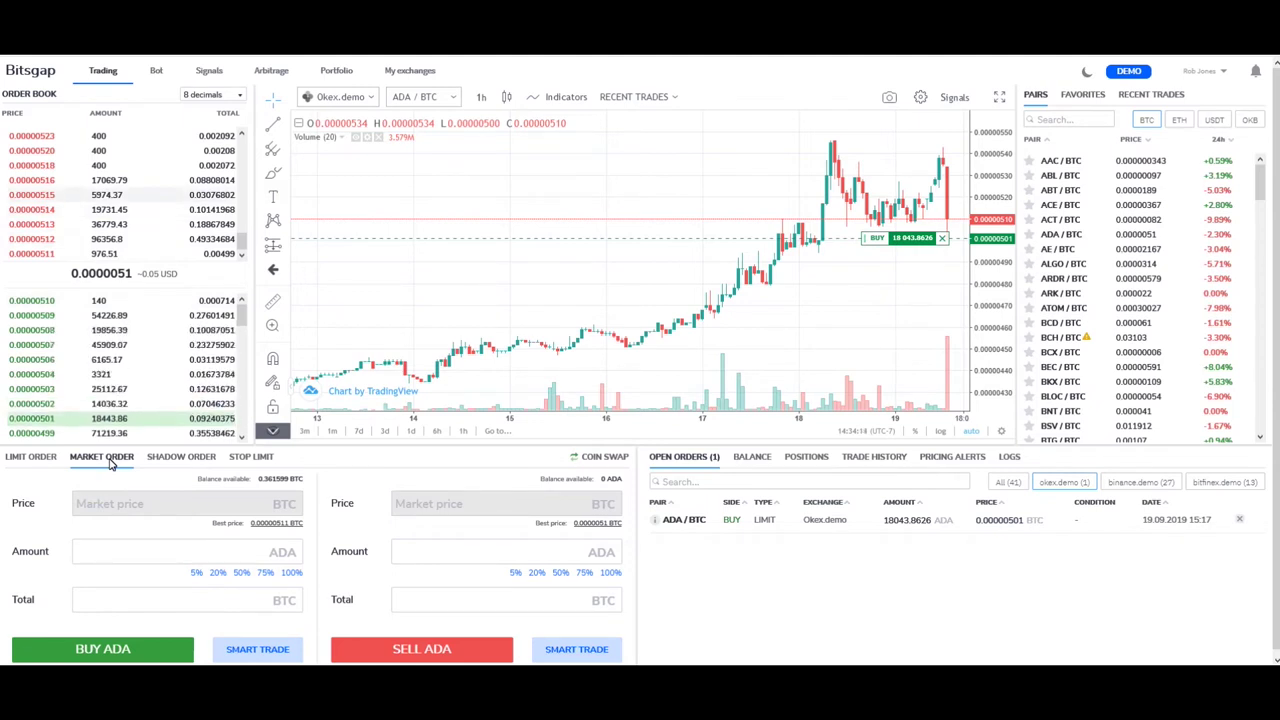
double_click(75, 278)
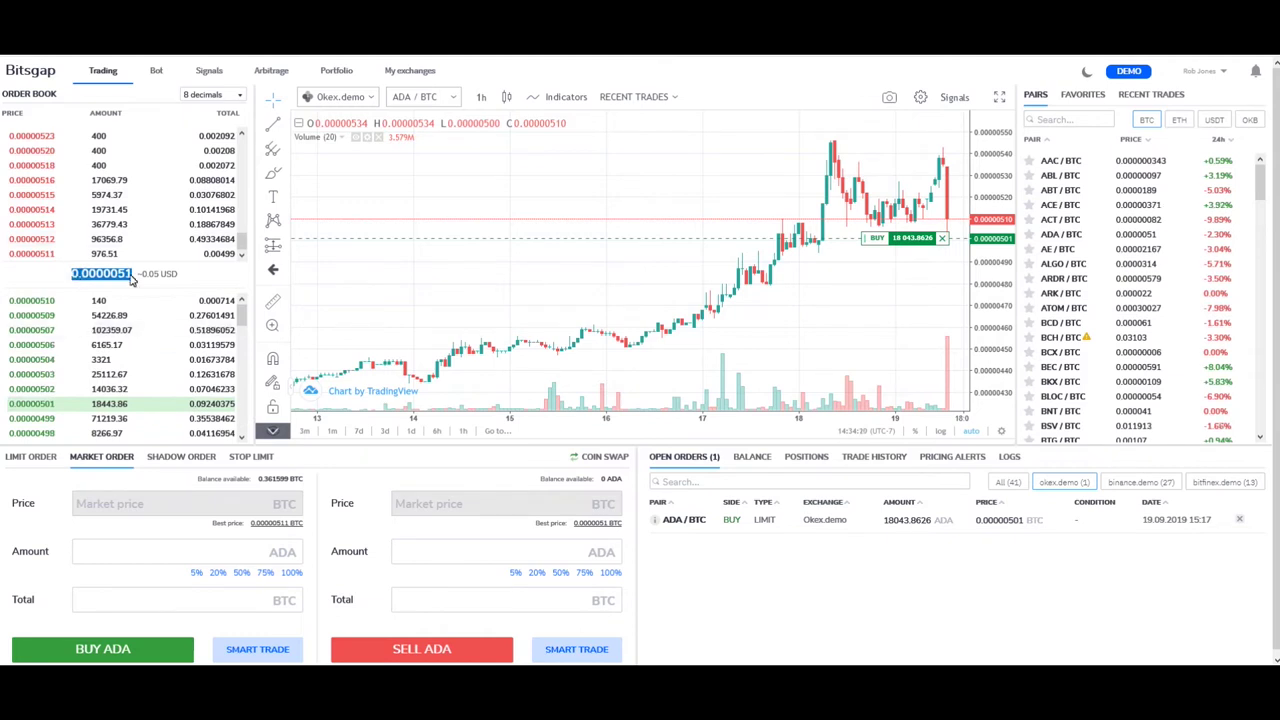
left_click(196, 573)
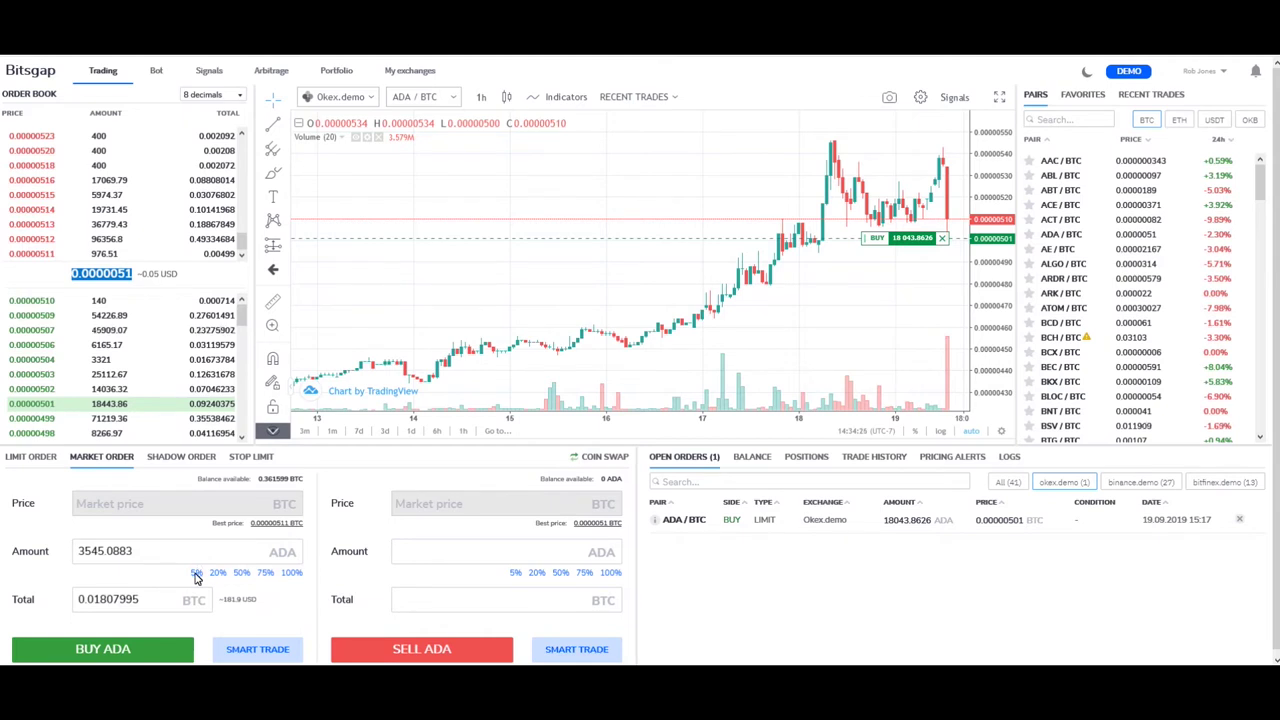
left_click(121, 649)
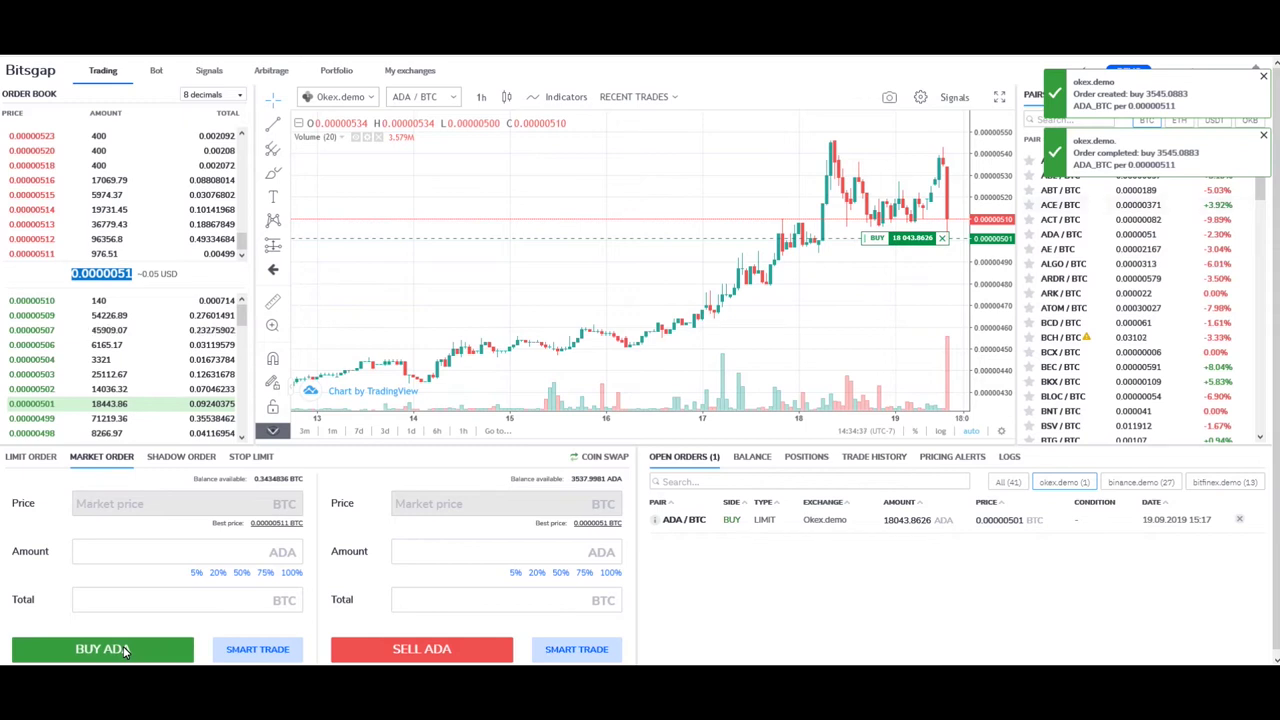
left_click(755, 464)
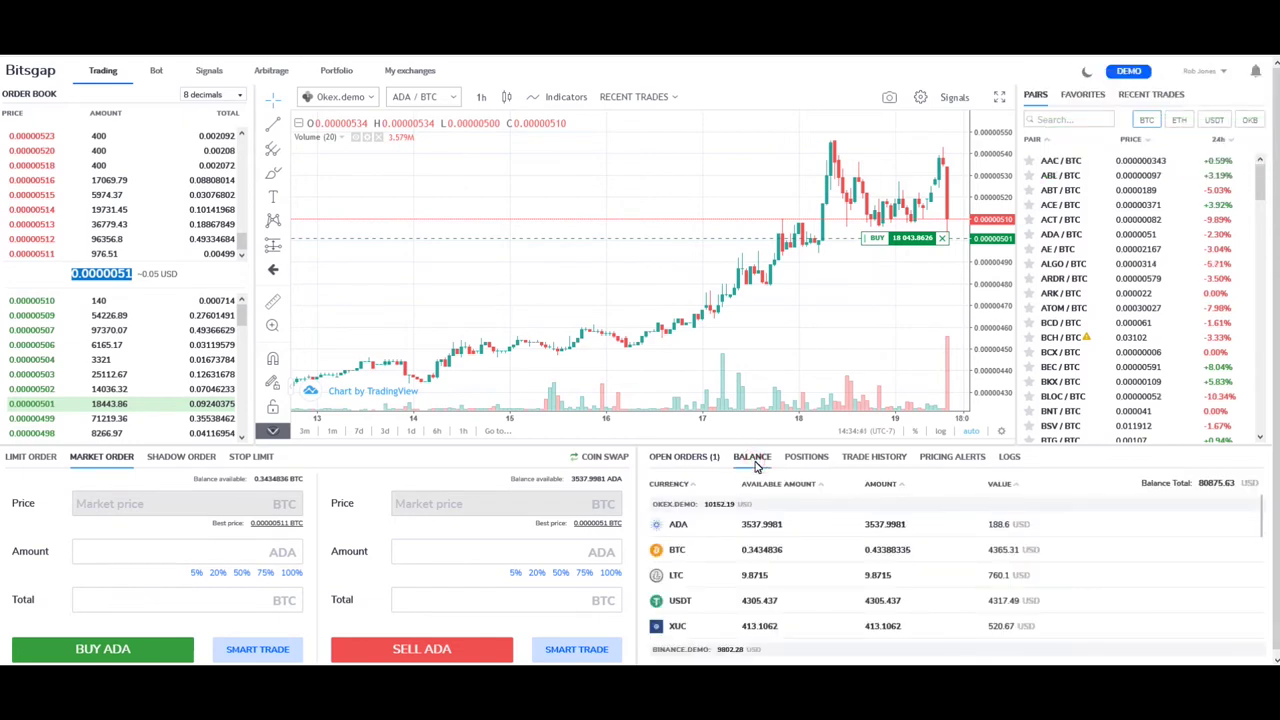
Place an ADA shadow buy order at 0.00000424 BTC using 100% of the available BTC and show the open orders.
double_click(680, 525)
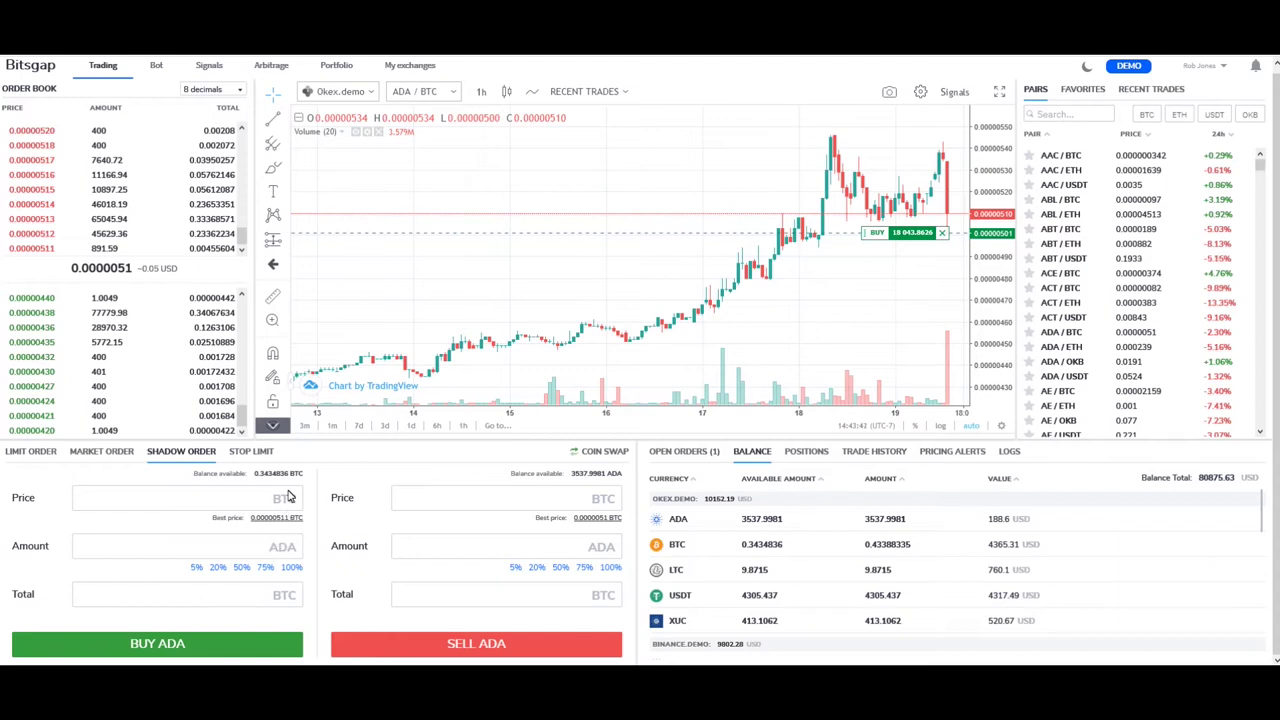
left_click(48, 418)
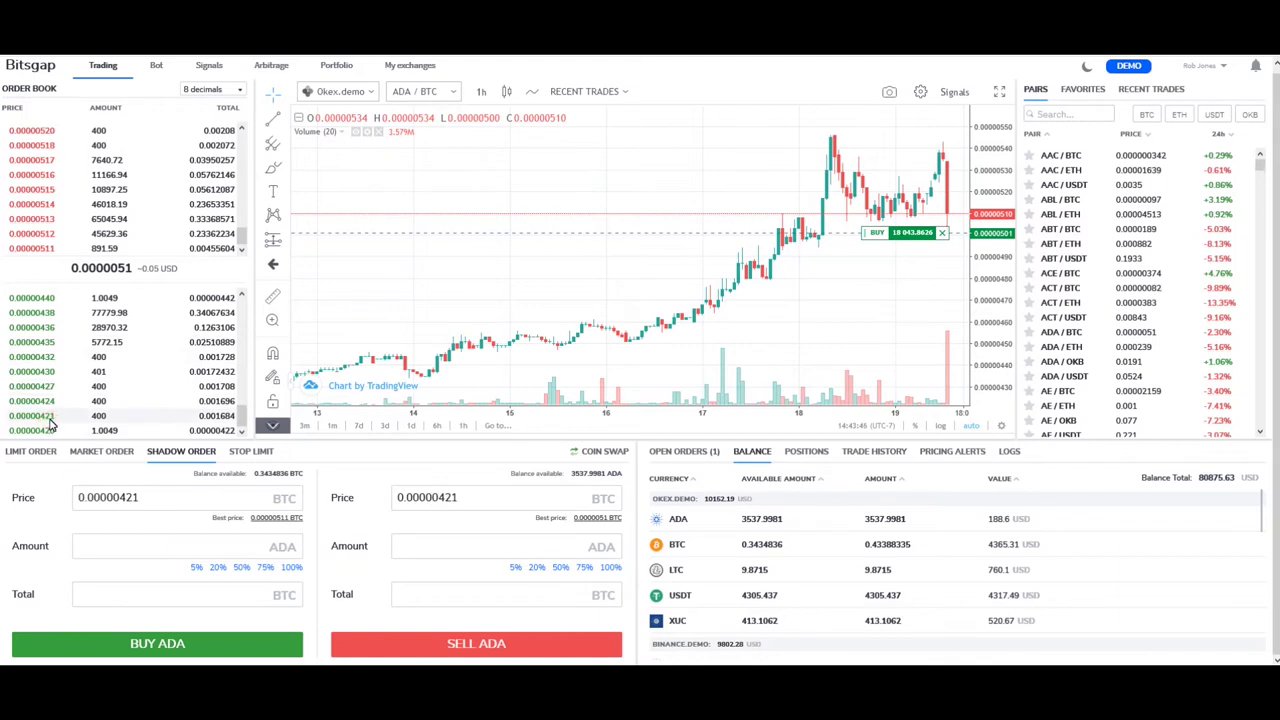
left_click(46, 402)
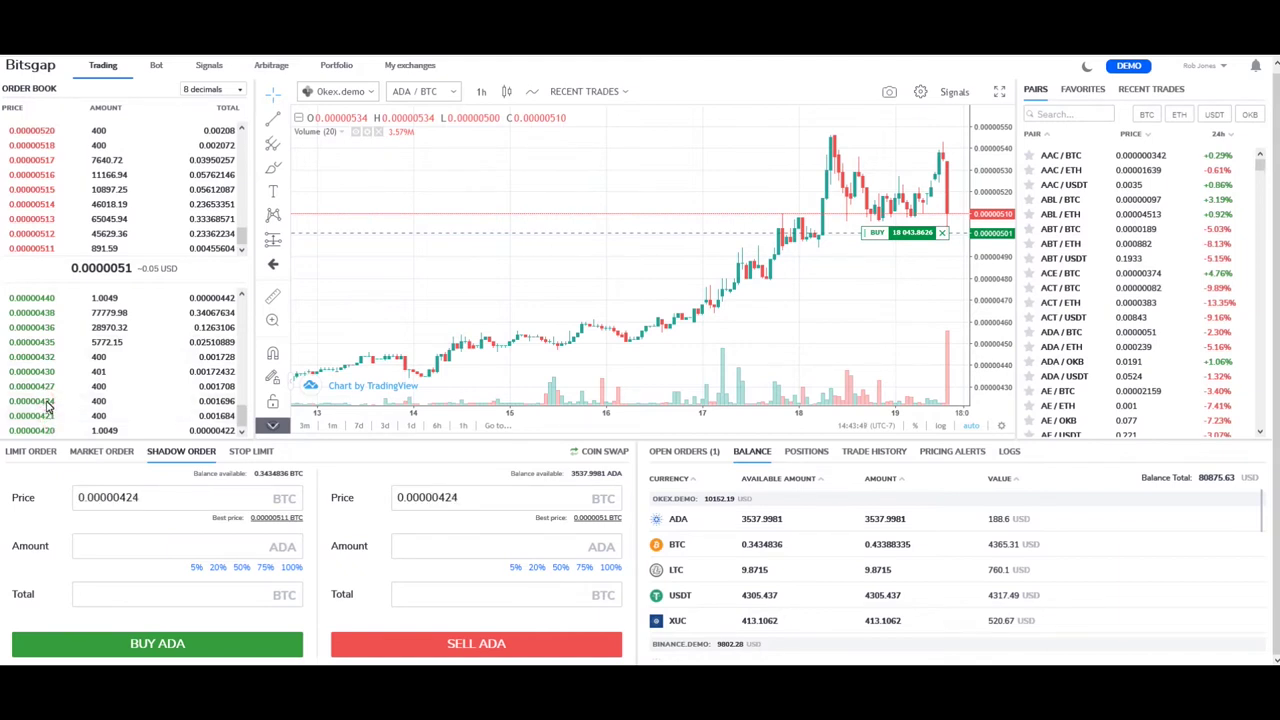
left_click(292, 567)
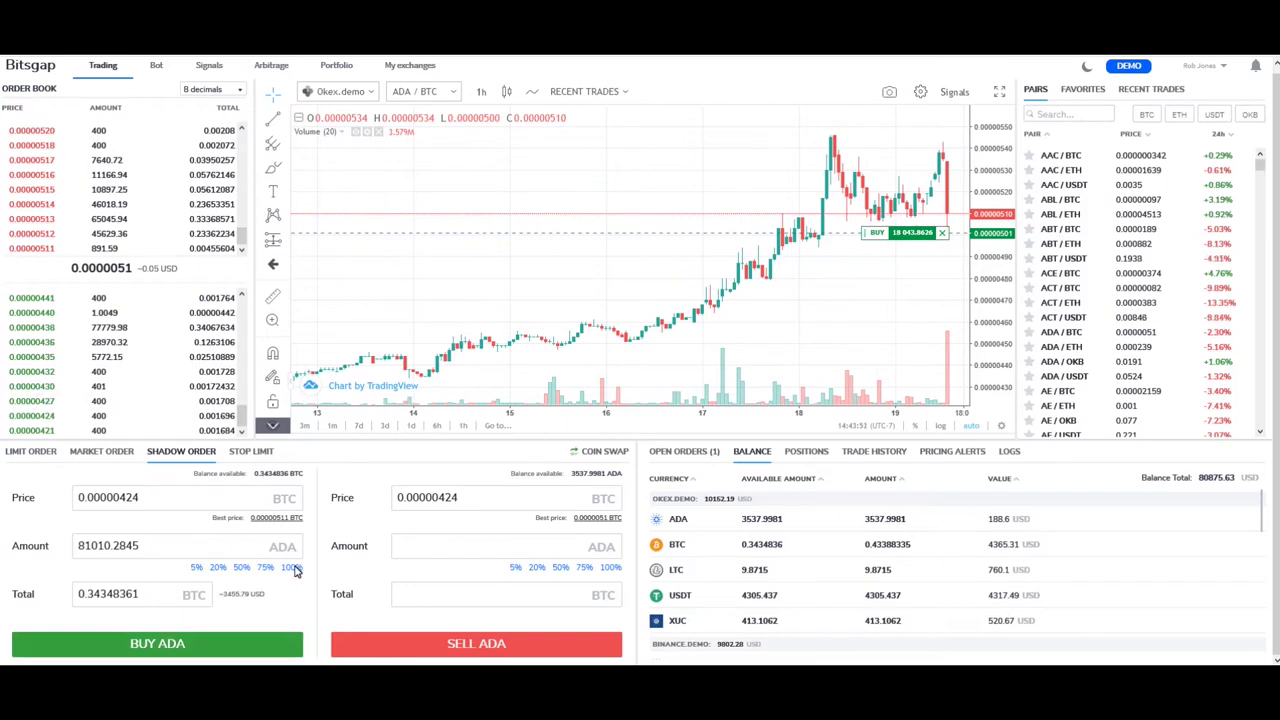
left_click(170, 643)
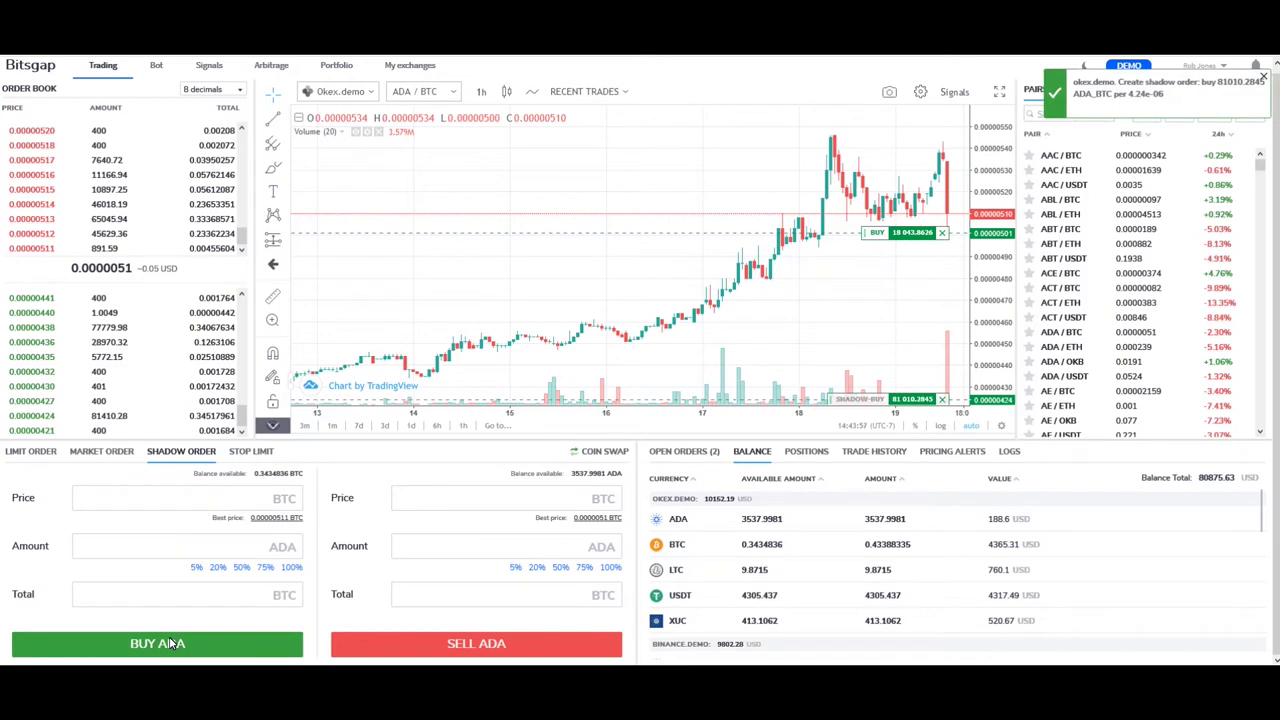
left_click(684, 452)
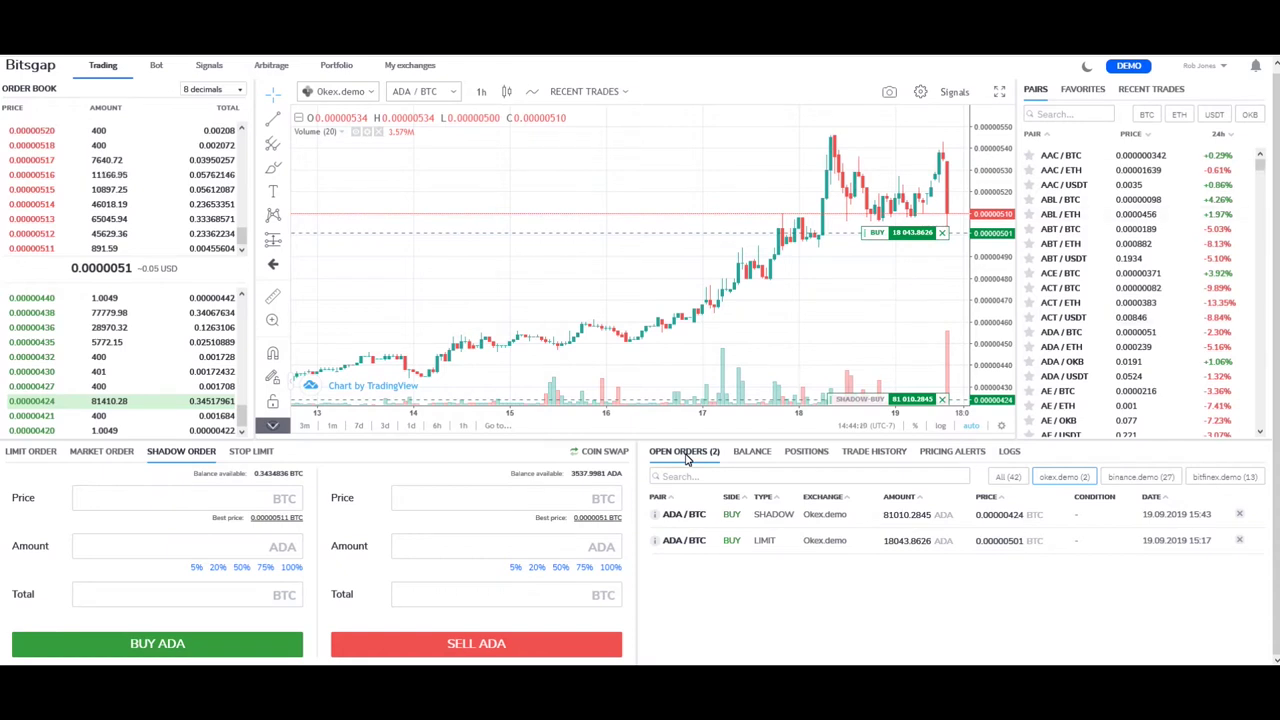
Search the market pairs for "eth" and load the ETH / BTC pair.
left_click(1083, 115)
type("eth")
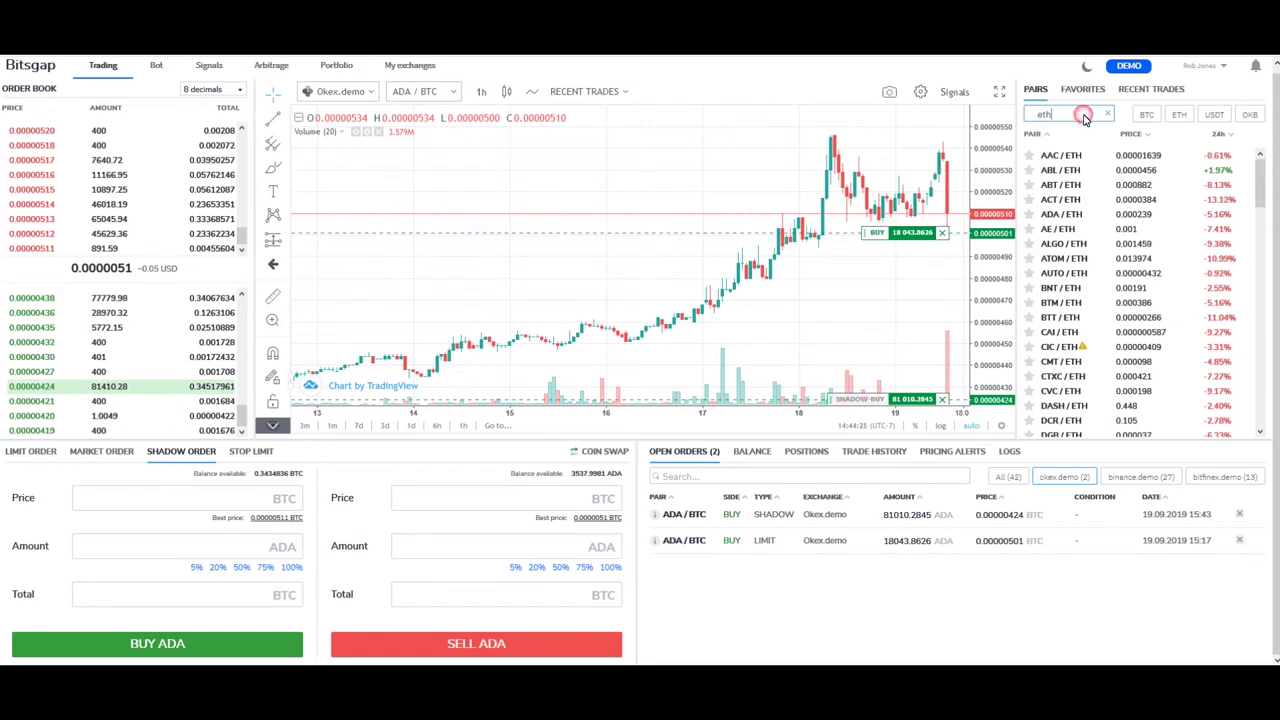
scroll(1084, 118, "down", 6)
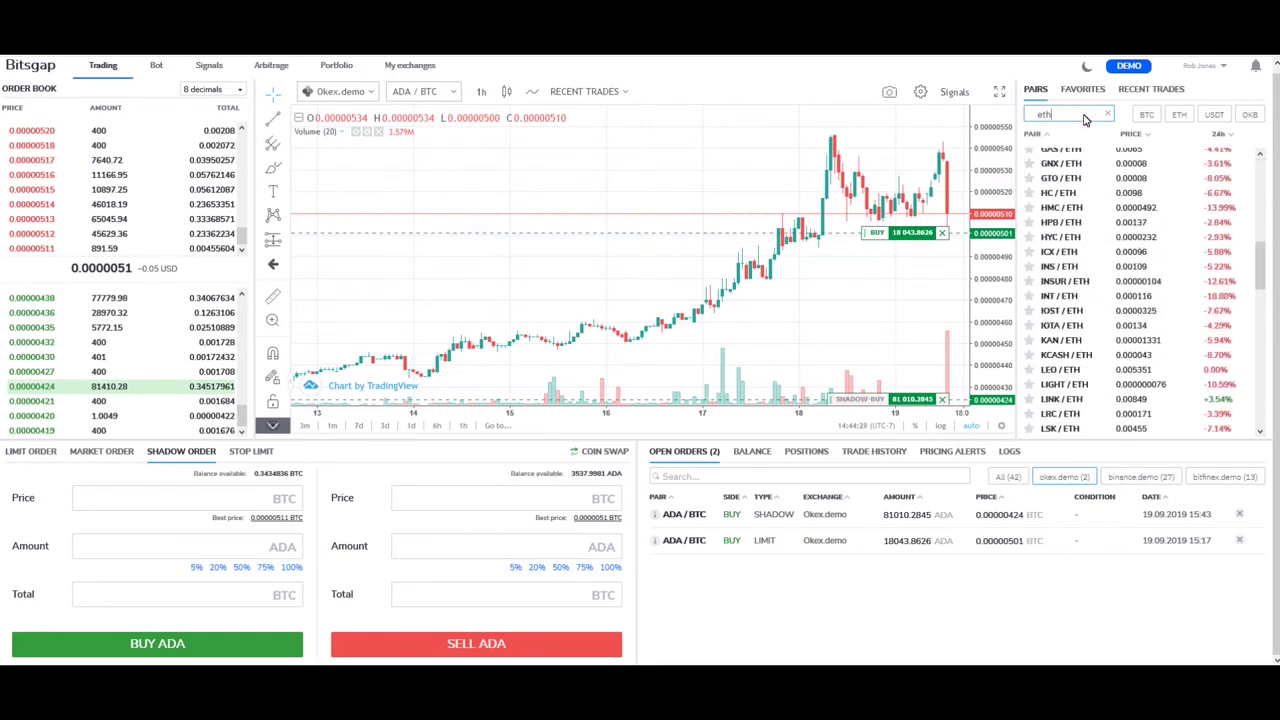
scroll(1084, 118, "up", 3)
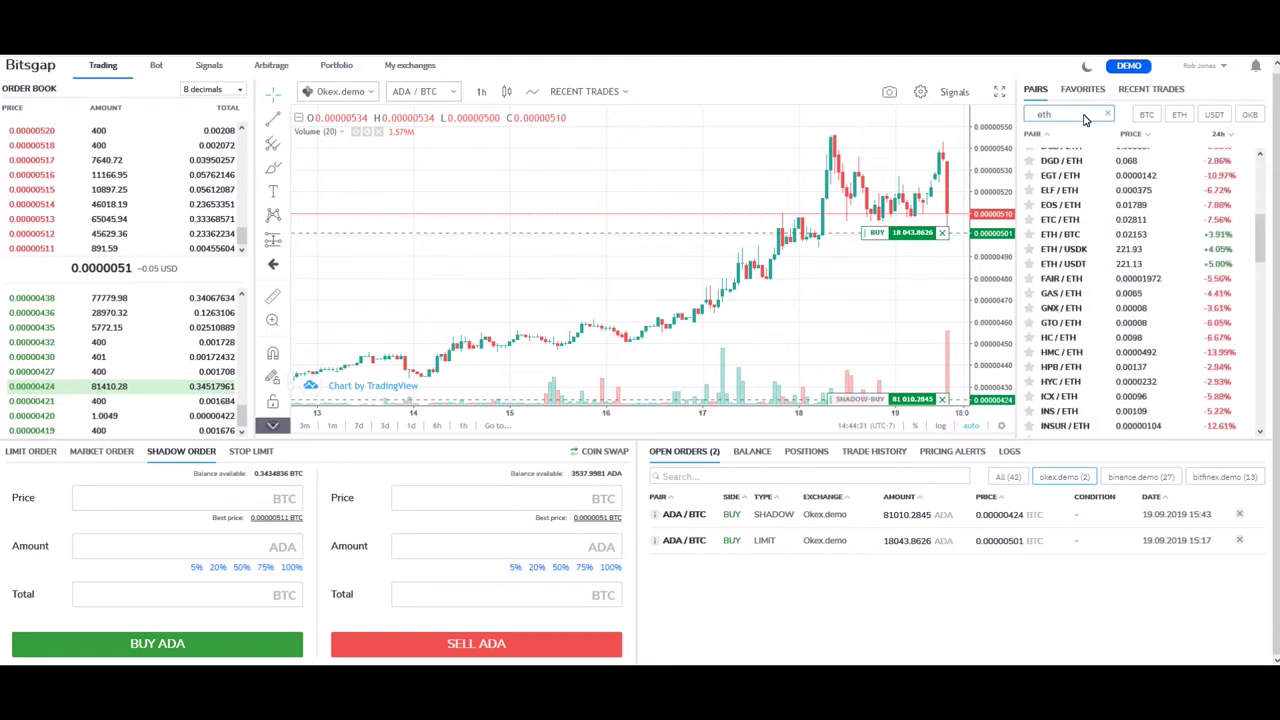
left_click(1068, 236)
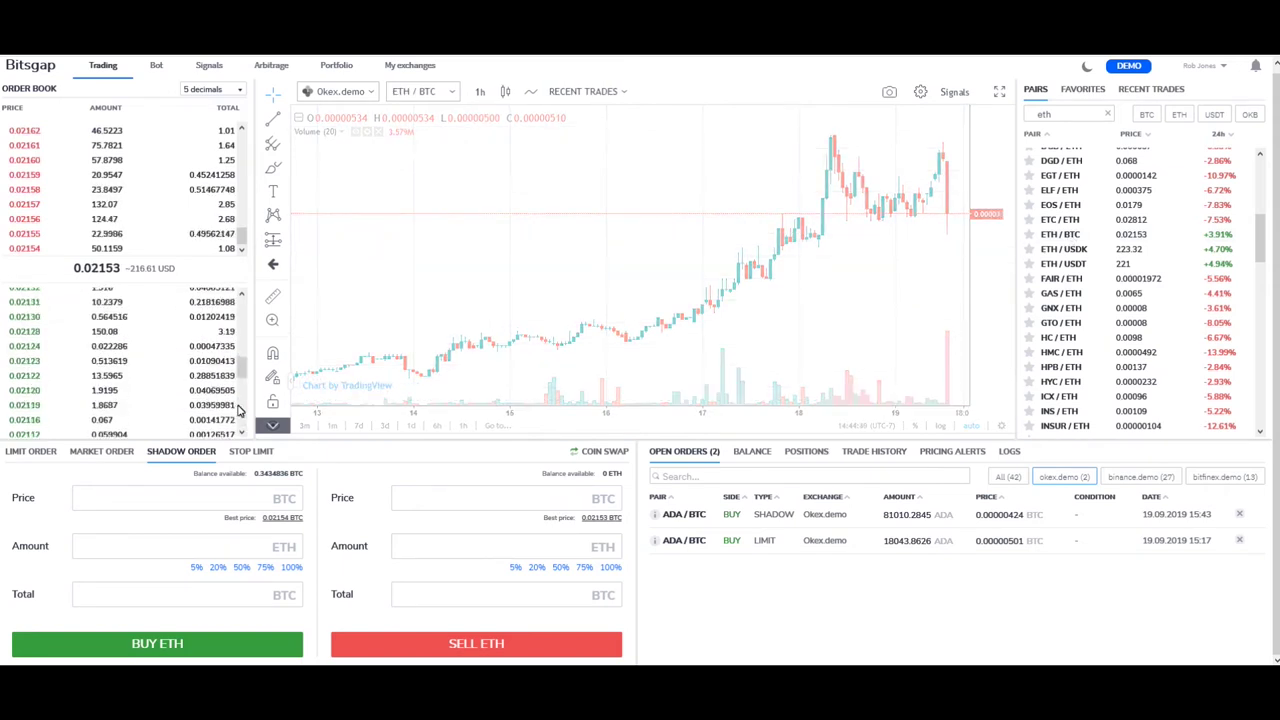
Place an ETH shadow buy order at 0.02088 BTC from the order book using 100% of the available BTC.
scroll(238, 412, "down", 5)
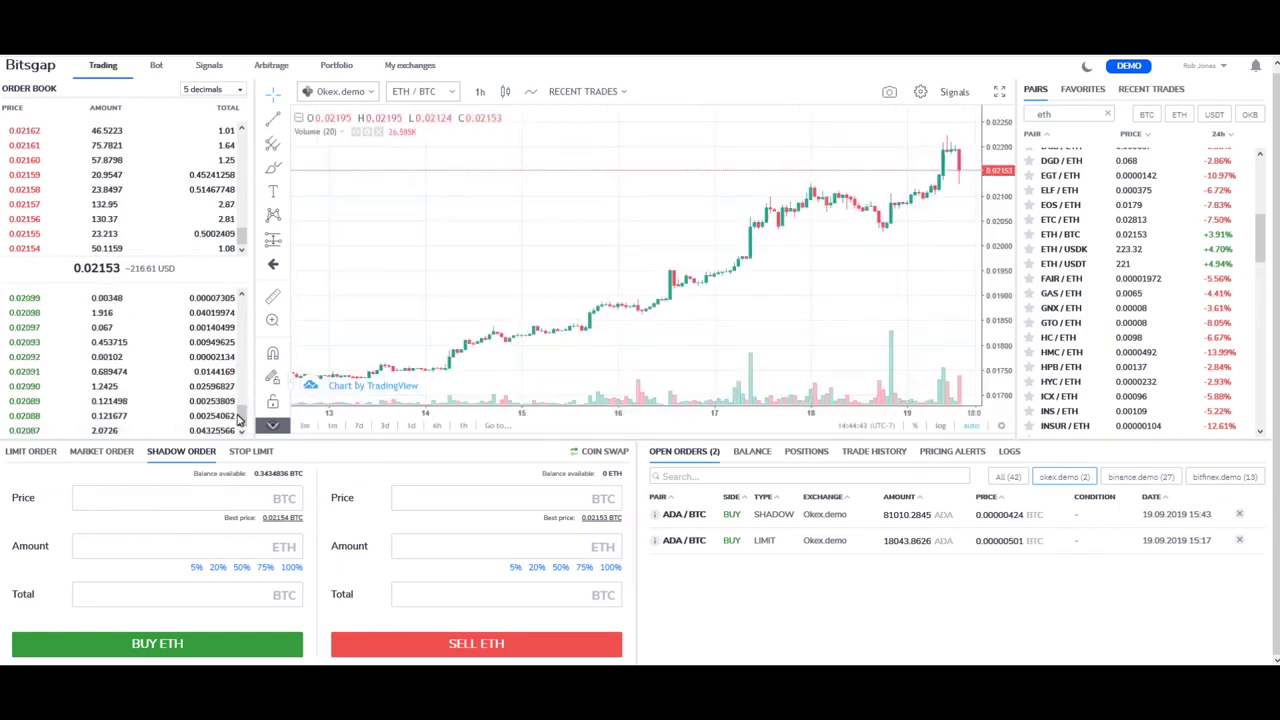
left_click(40, 415)
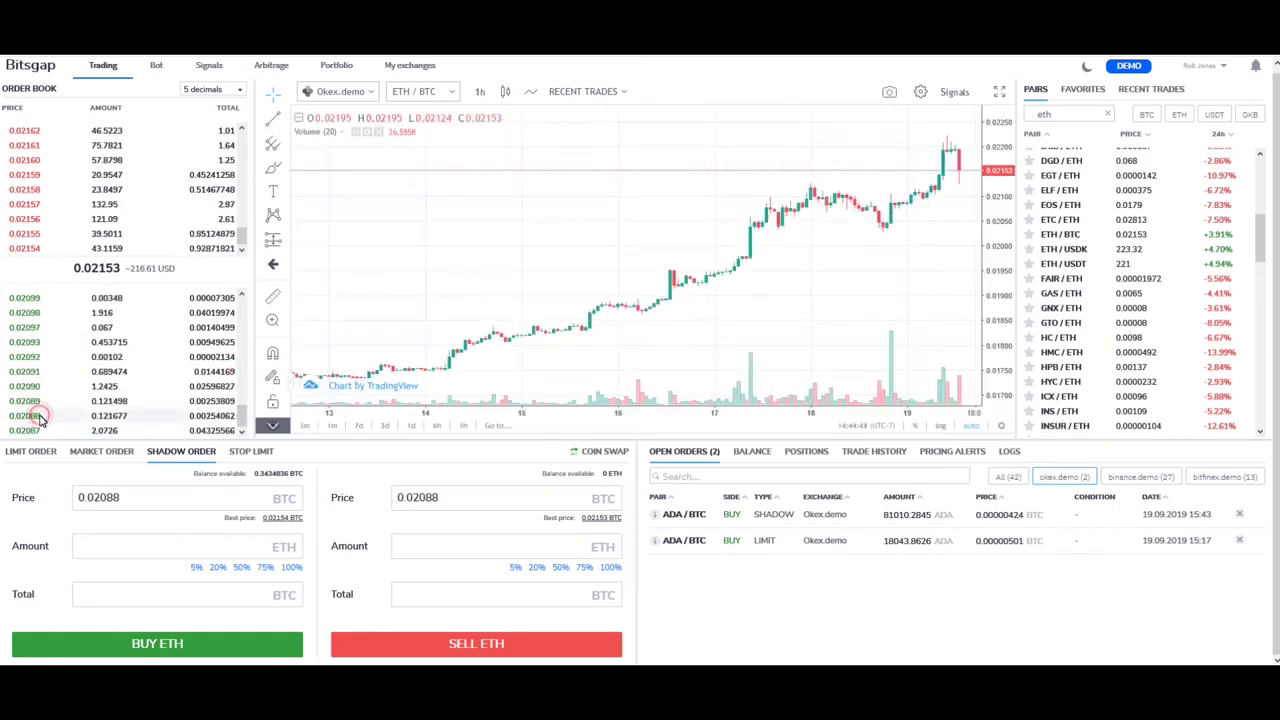
left_click(291, 567)
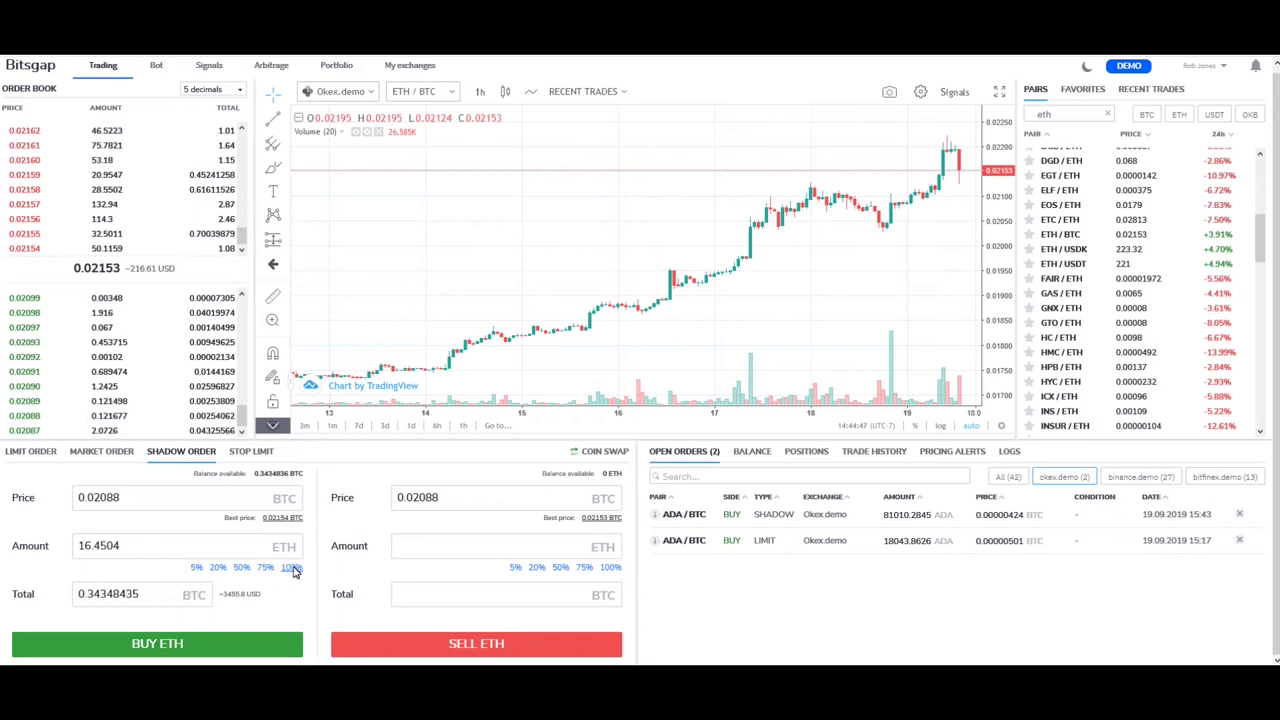
left_click(172, 645)
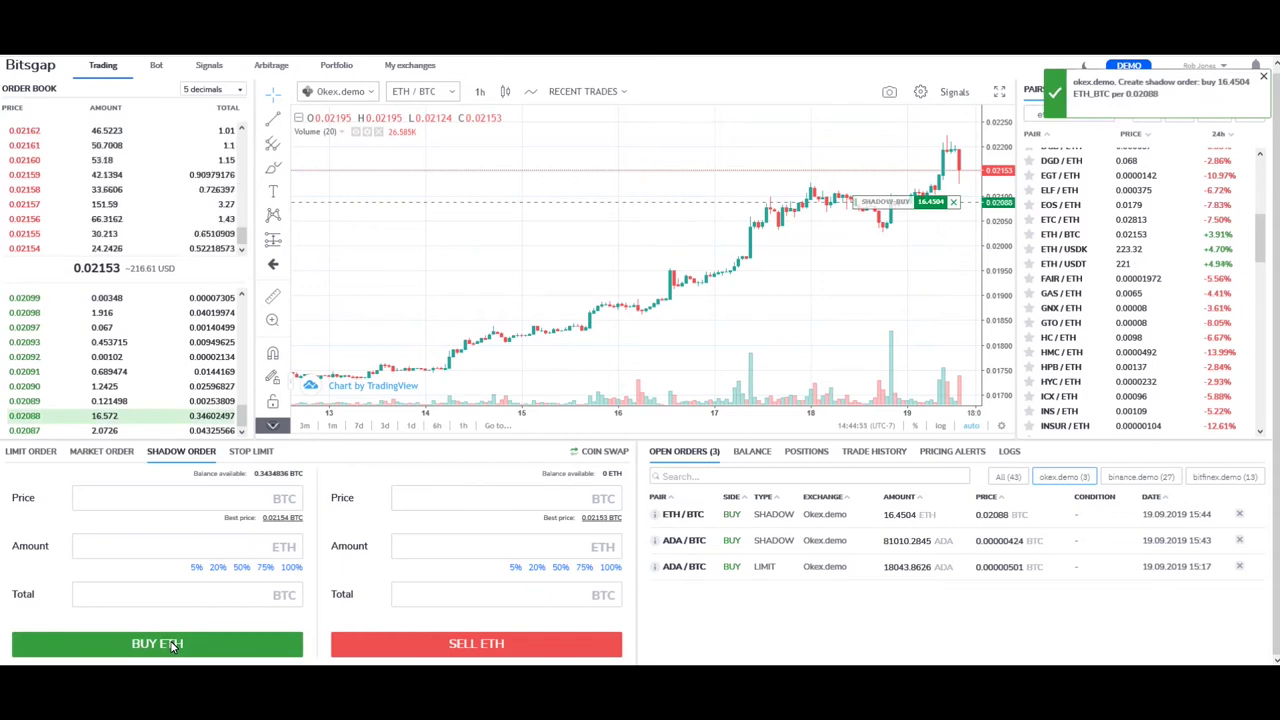
Dismiss the order notification, search the market pairs for "xrp" and load the XRP / BTC pair.
left_click(1265, 80)
left_click(1068, 119)
left_click_drag(1068, 119, 1036, 120)
type("xrp")
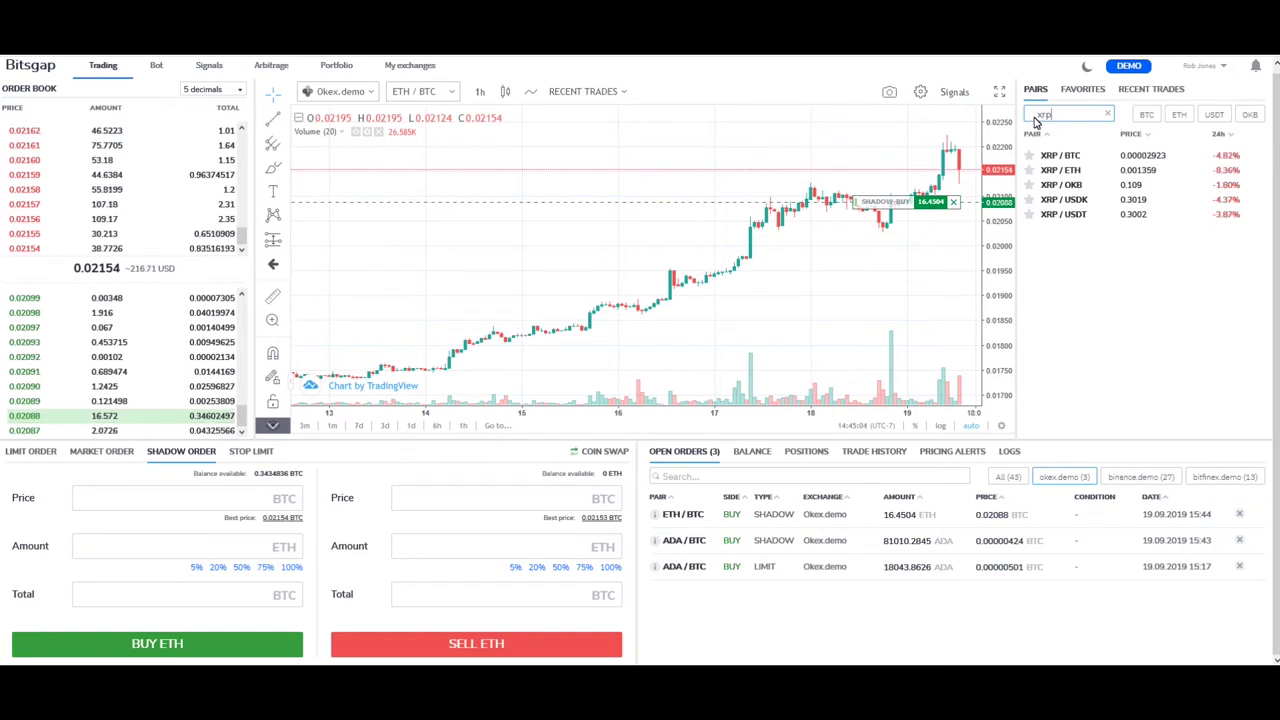
left_click(1058, 157)
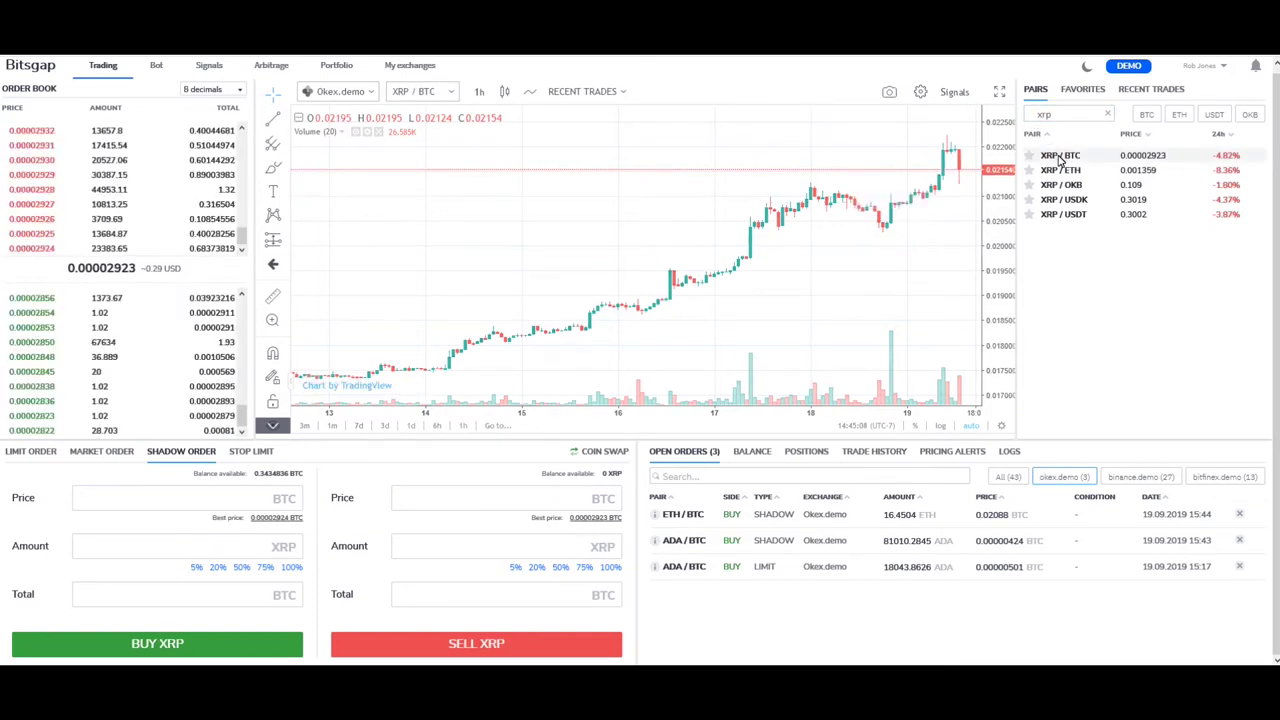
Place an XRP shadow buy order at 0.00002823 BTC using 100% of the available BTC.
left_click(42, 416)
left_click(291, 567)
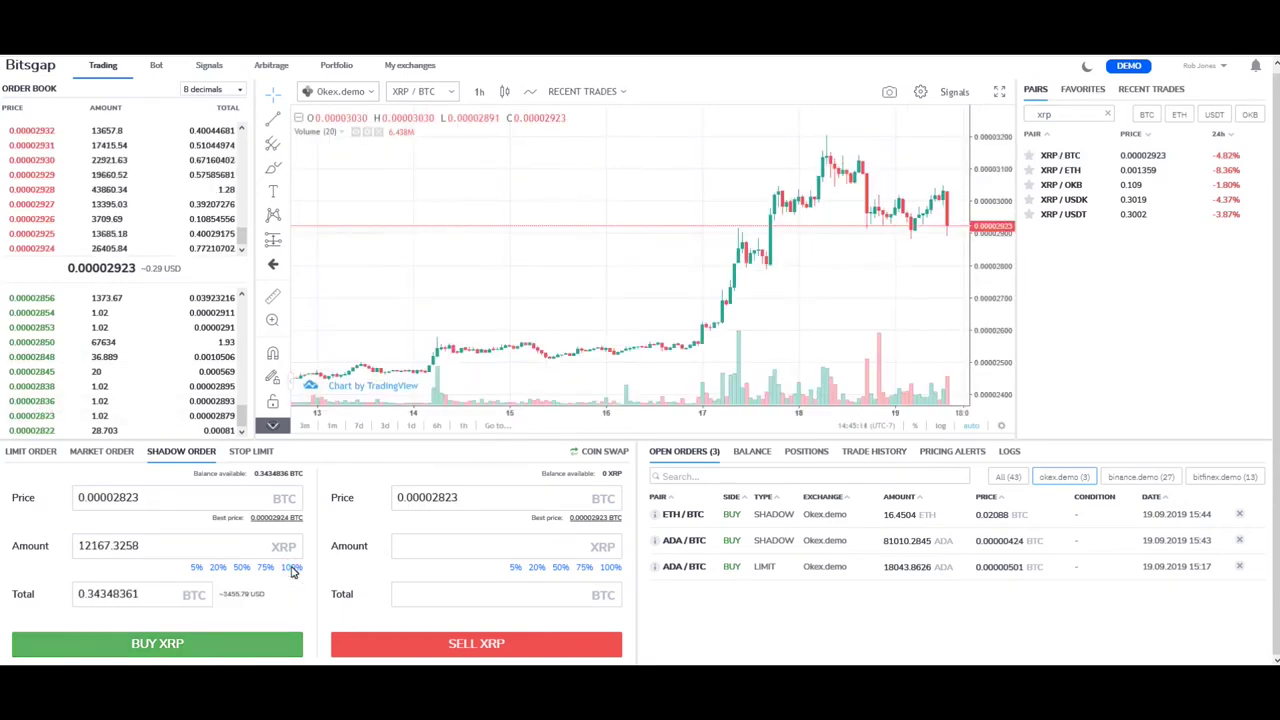
left_click(167, 645)
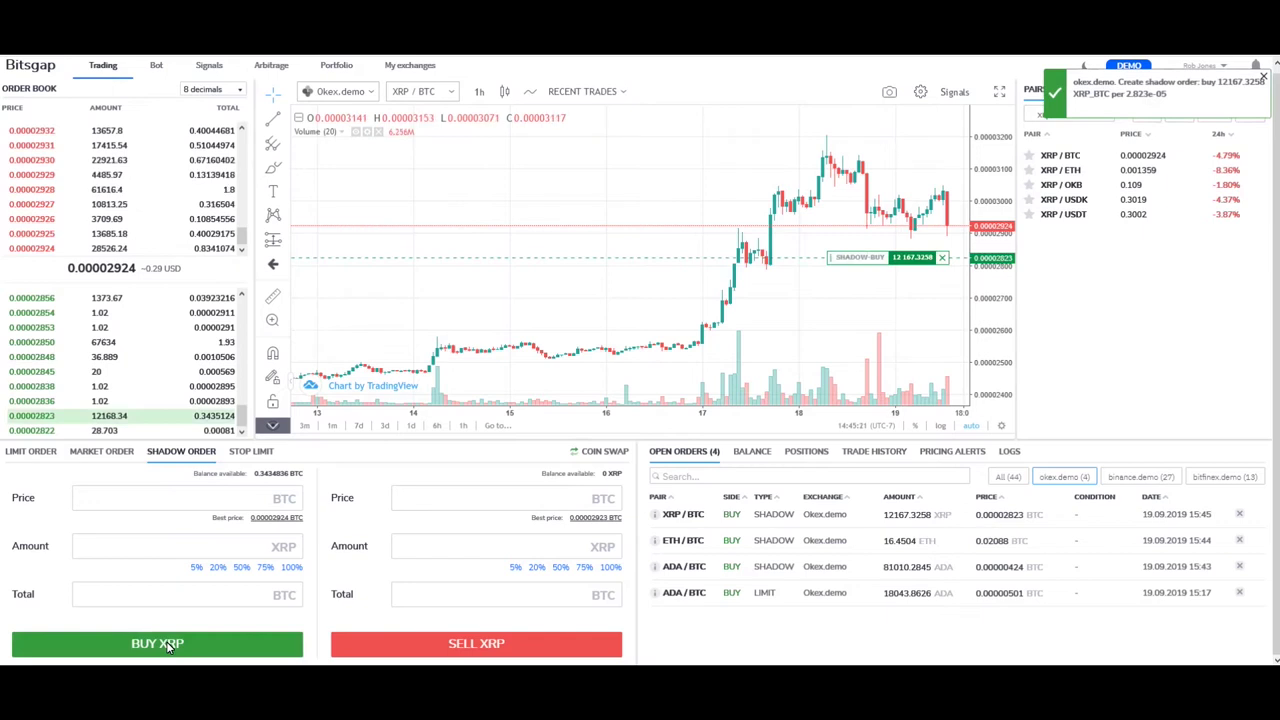
Move the XRP shadow buy order on the chart to a price of 0.00002847 BTC.
left_click_drag(829, 262, 830, 256)
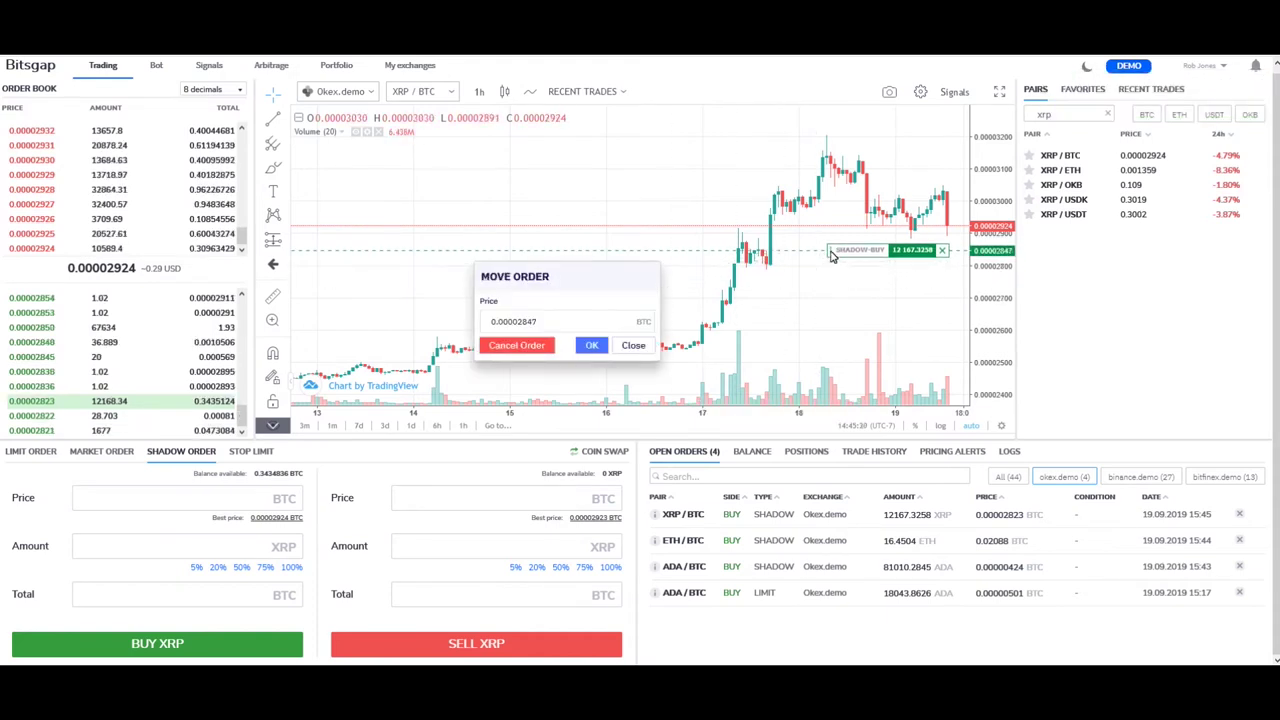
left_click(590, 345)
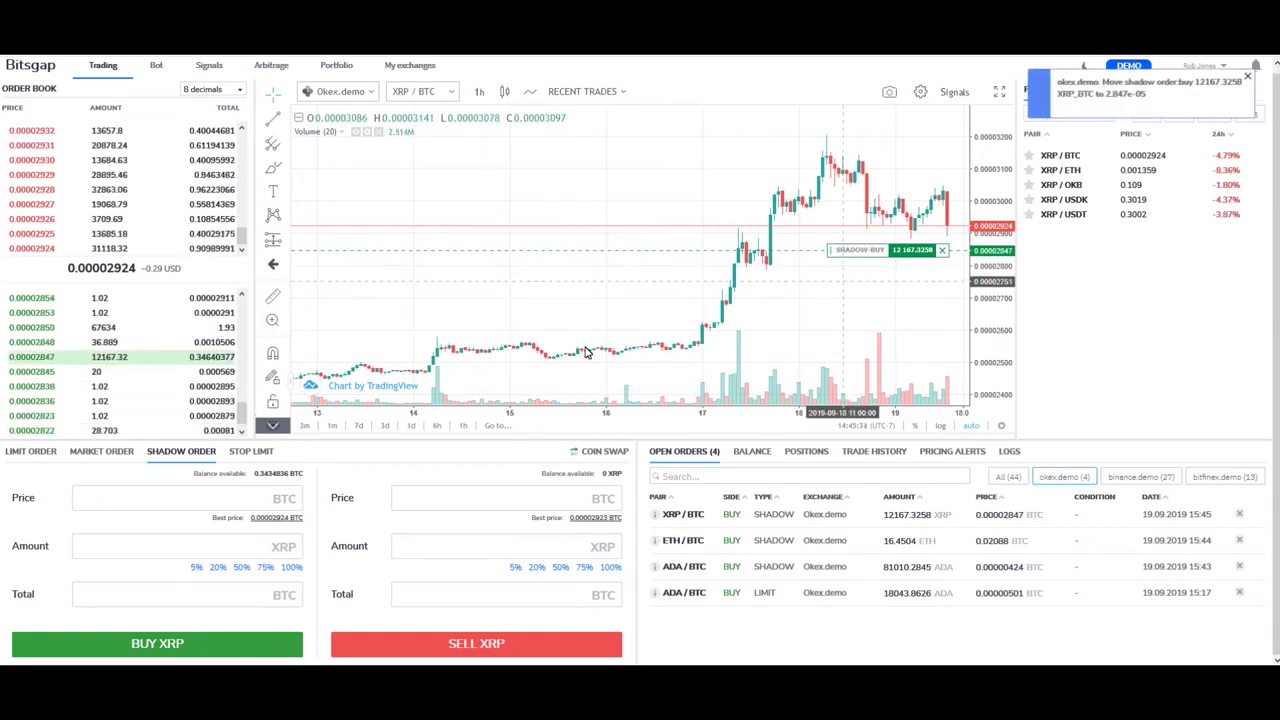
left_click_drag(752, 514, 799, 570)
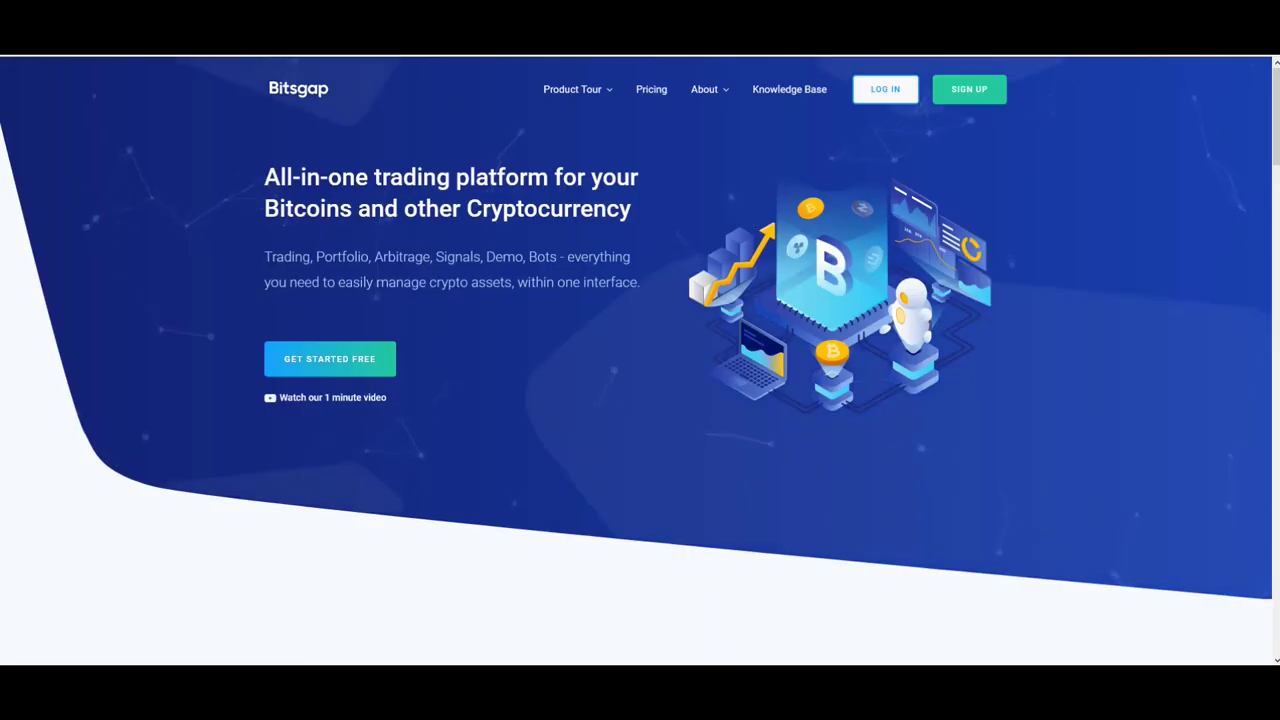
Open the Knowledge Base from the Bitsgap homepage.
left_click(790, 90)
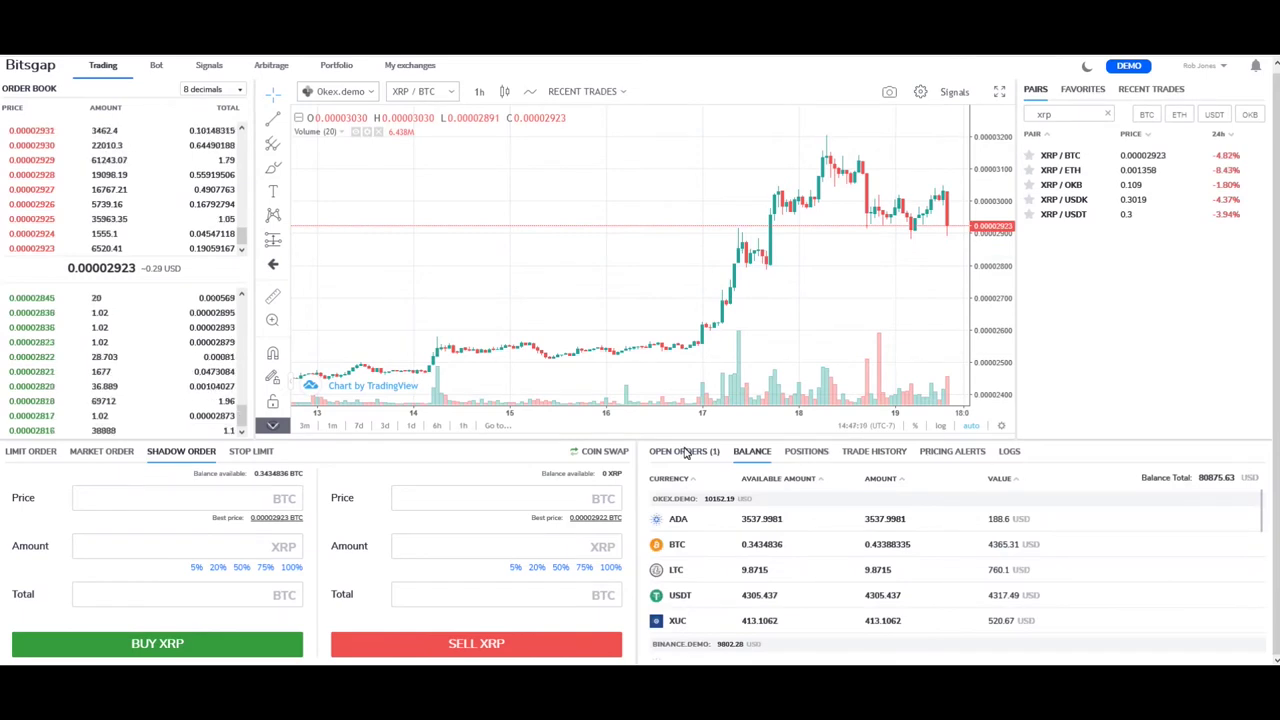
Place an ADA stop-limit buy order with stop and limit at 0.00000421 BTC, using 50% of the available BTC.
left_click(256, 452)
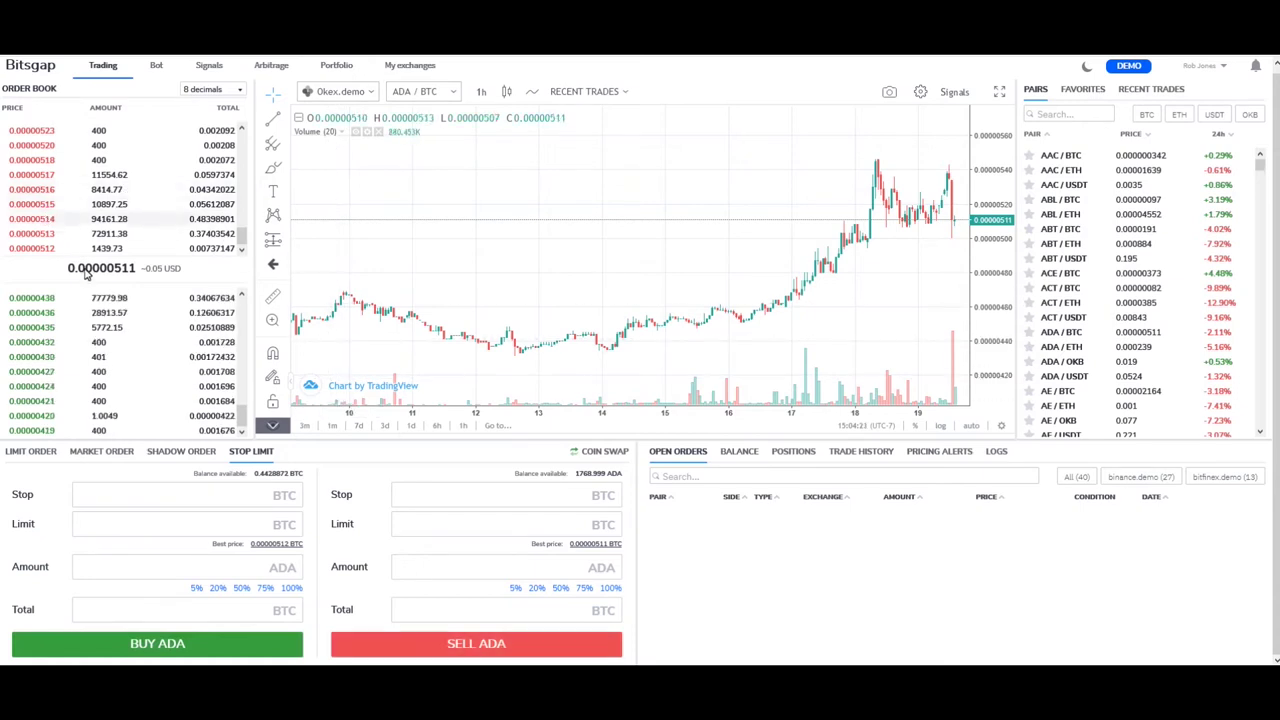
left_click(45, 400)
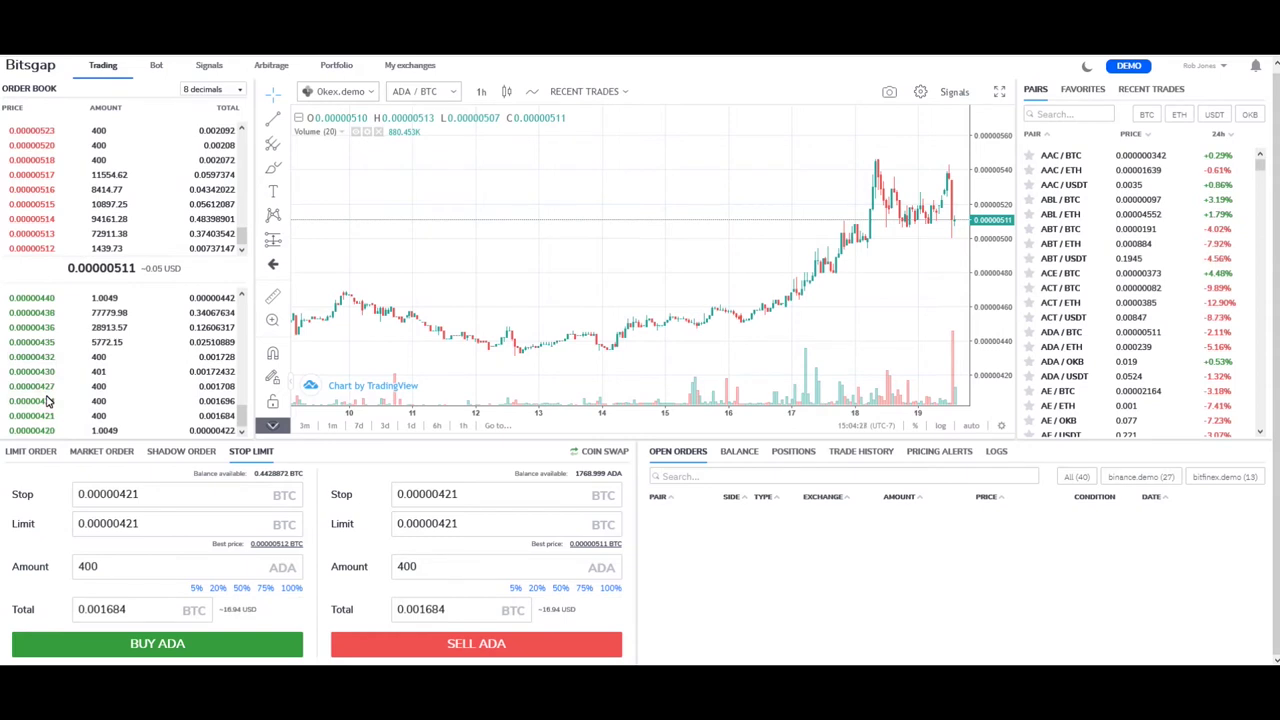
left_click(241, 590)
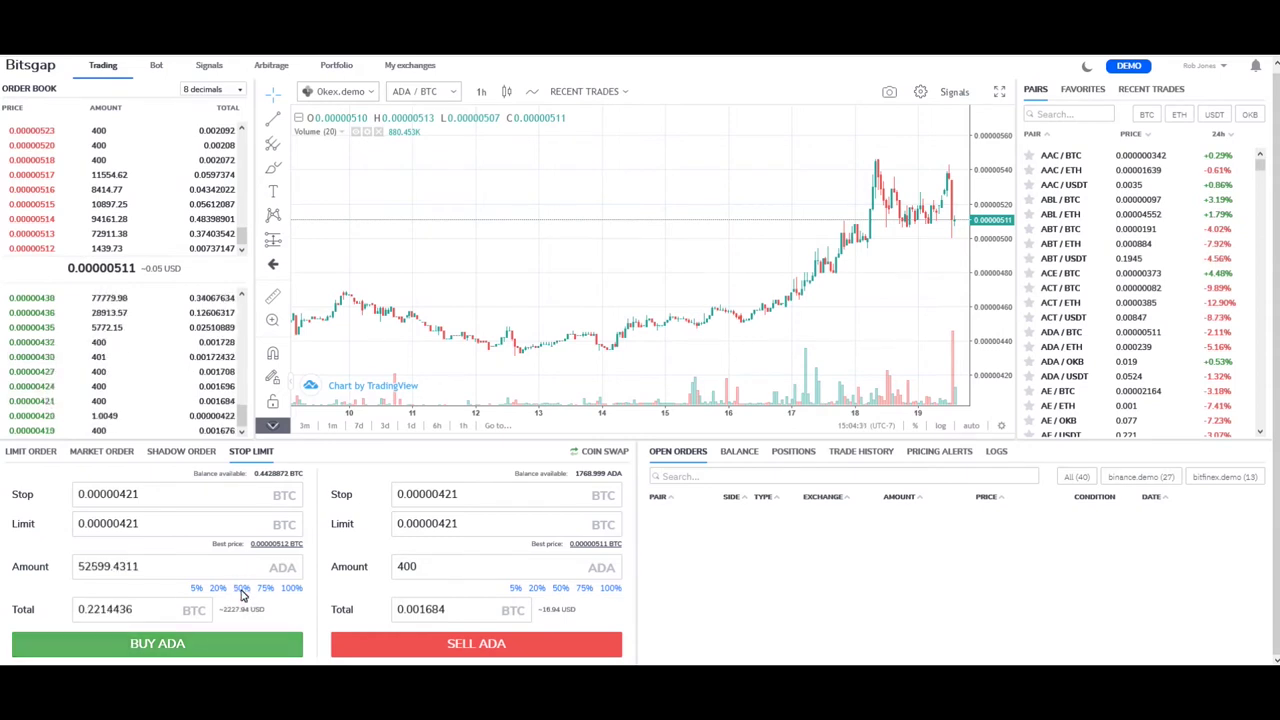
left_click(158, 645)
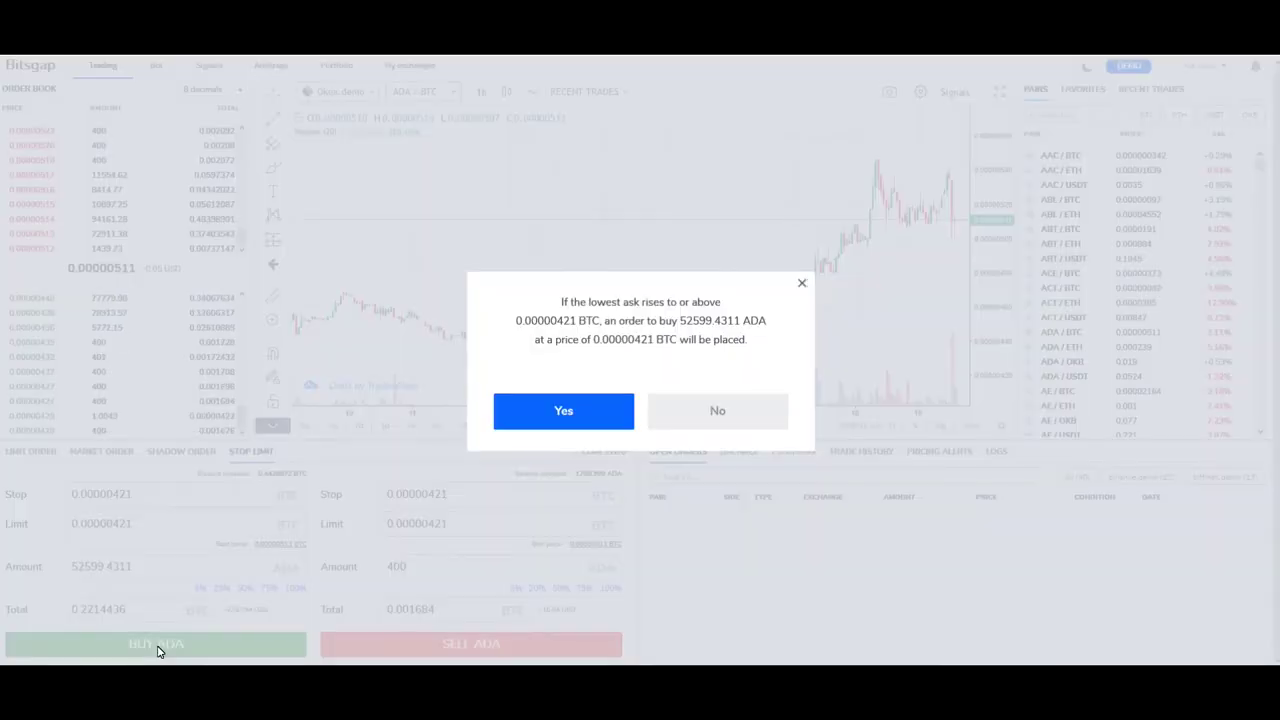
left_click(565, 411)
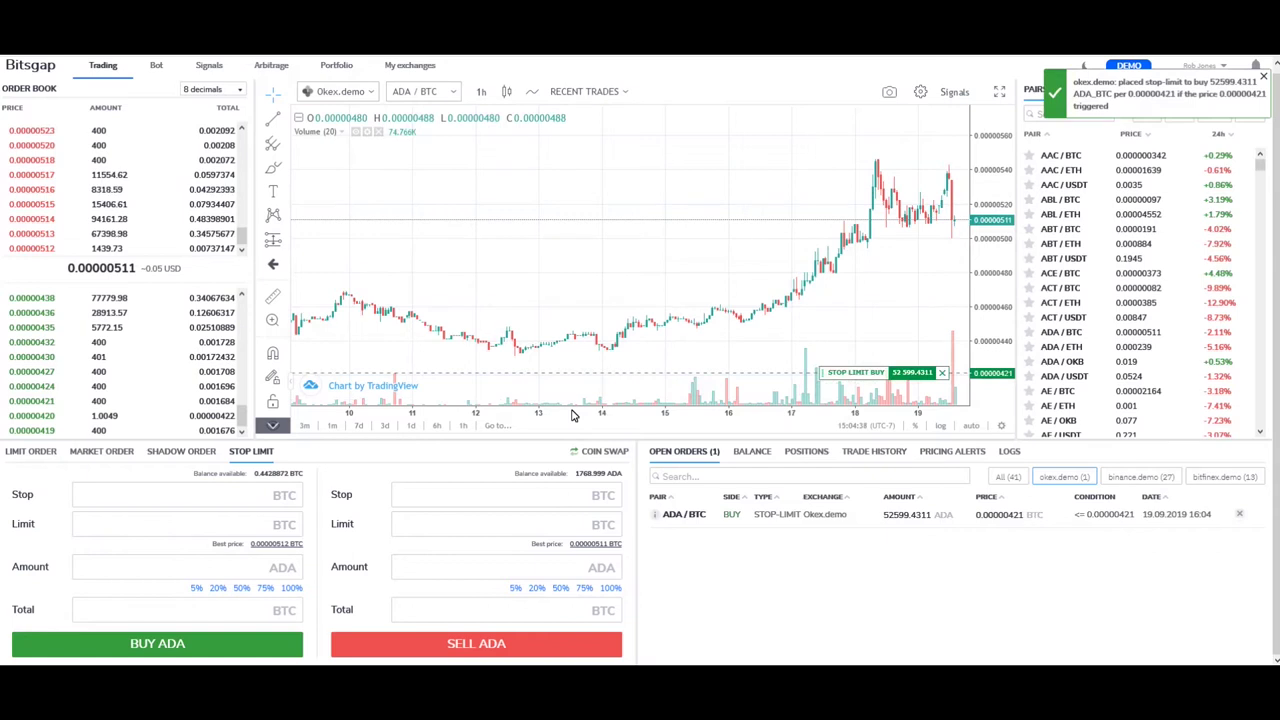
Move the ADA stop-limit buy order on the chart to a stop price of 0.00000483 BTC.
left_click_drag(821, 379, 821, 286)
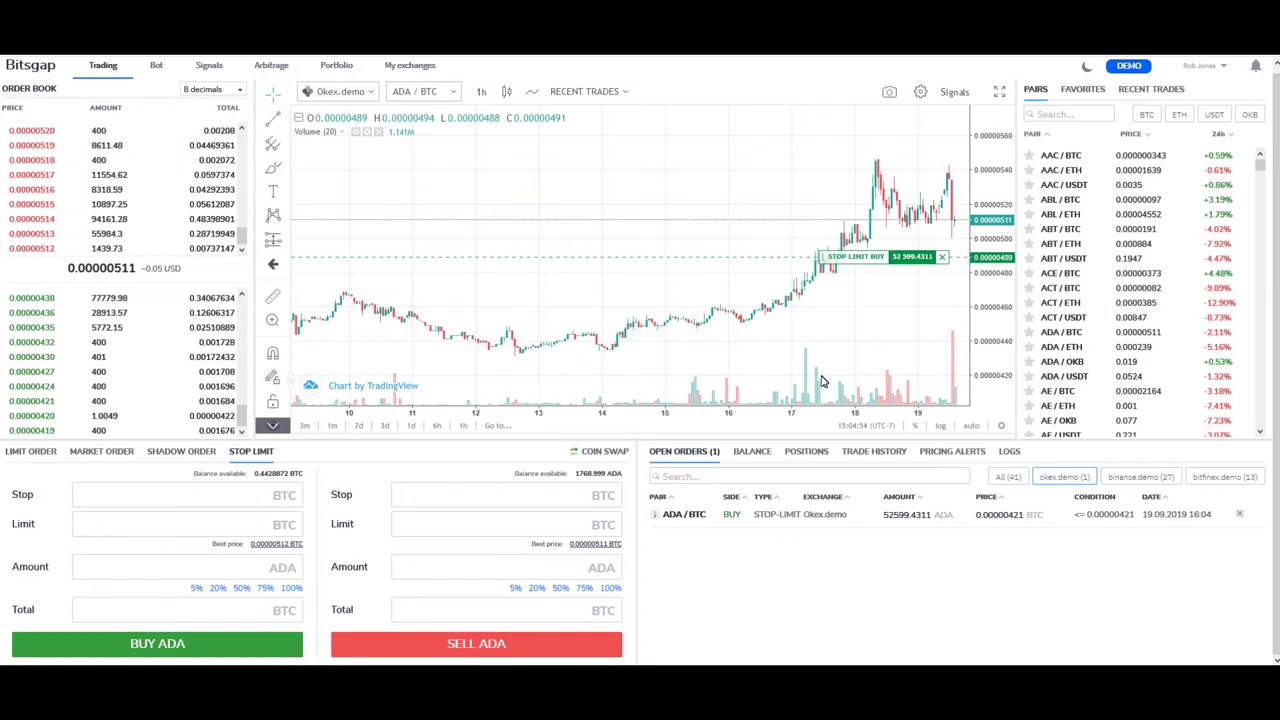
left_click(838, 273)
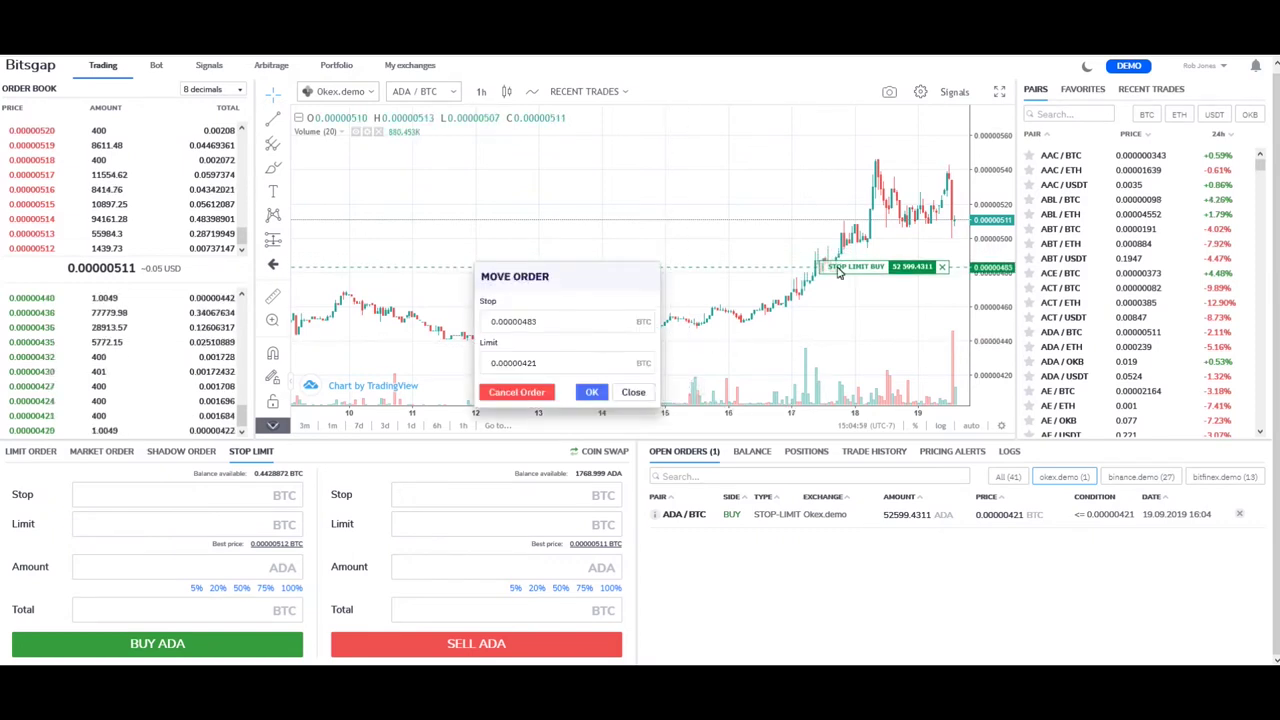
left_click(591, 392)
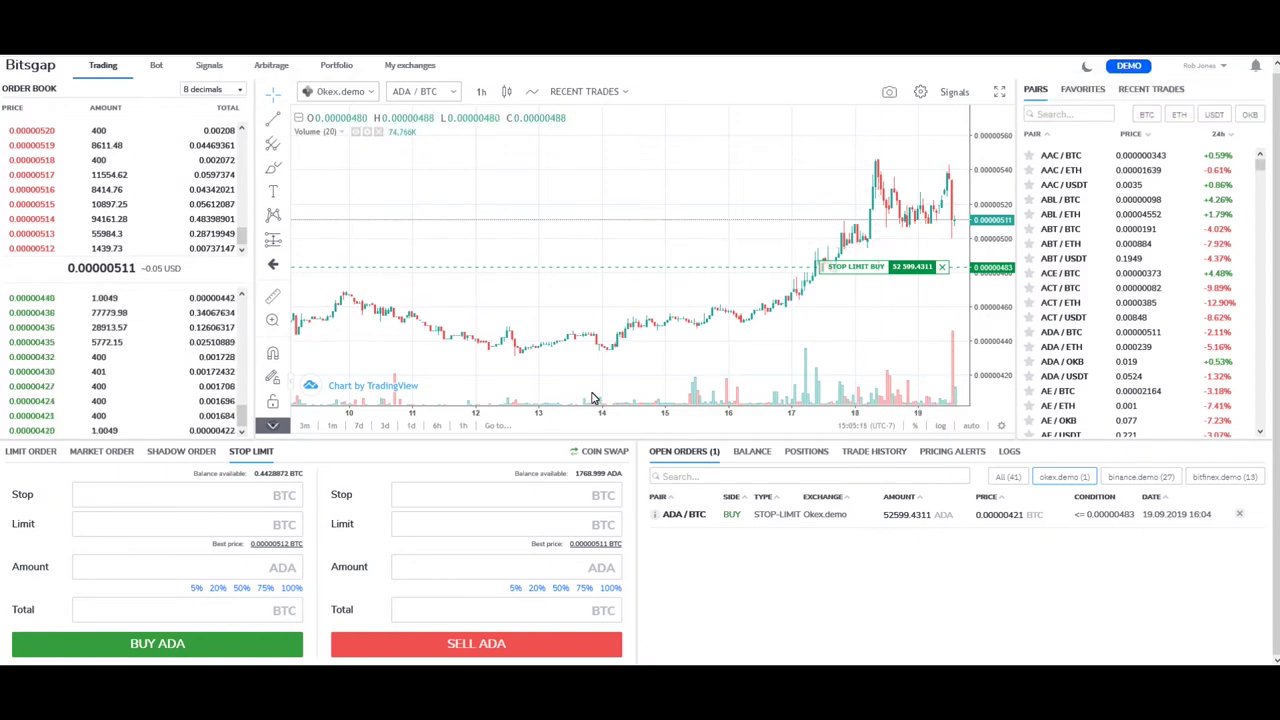
Raise the ADA stop-limit buy order's stop price to 0.00000492 BTC on the chart, keeping the limit at 0.00000421 BTC.
left_click_drag(828, 268, 824, 266)
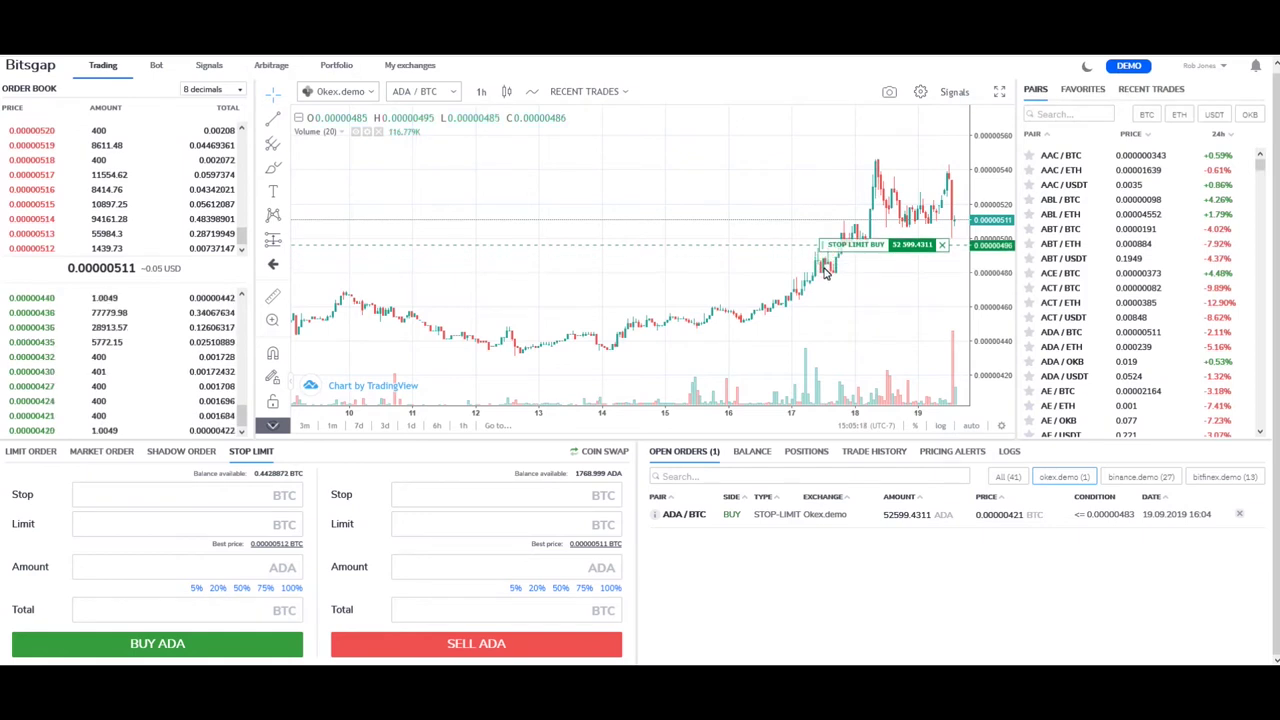
left_click_drag(826, 272, 826, 258)
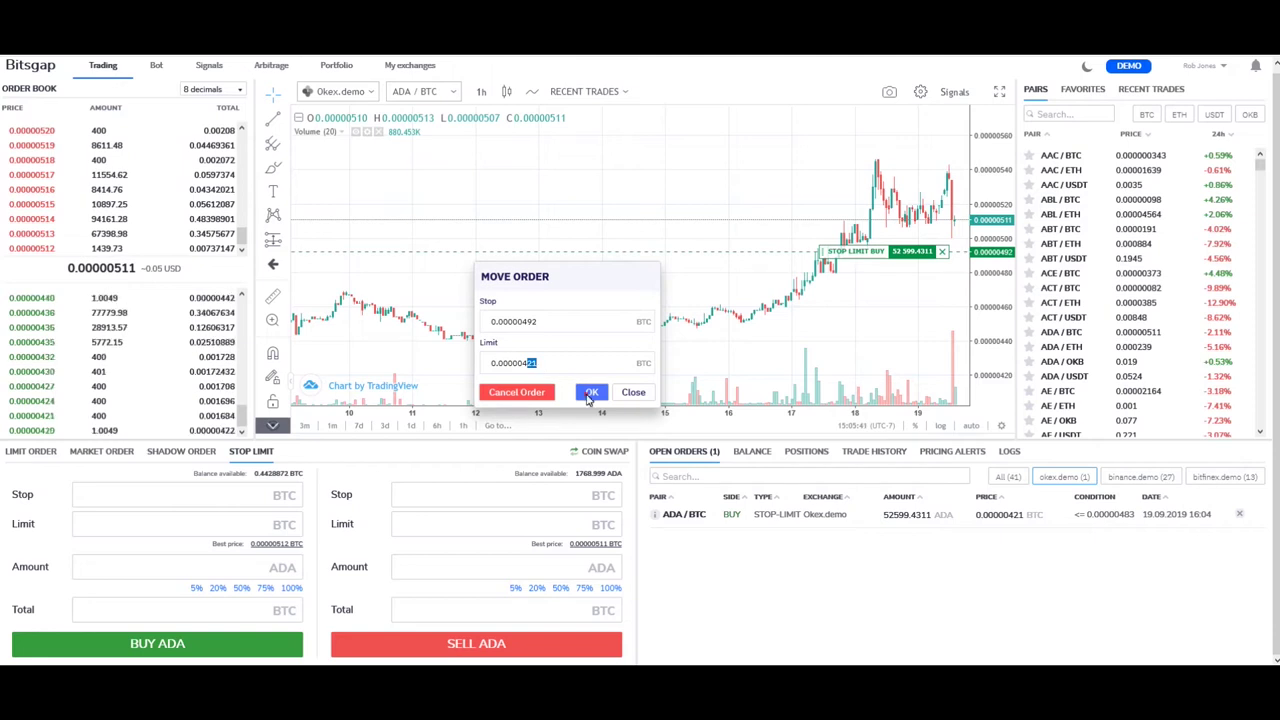
left_click(590, 392)
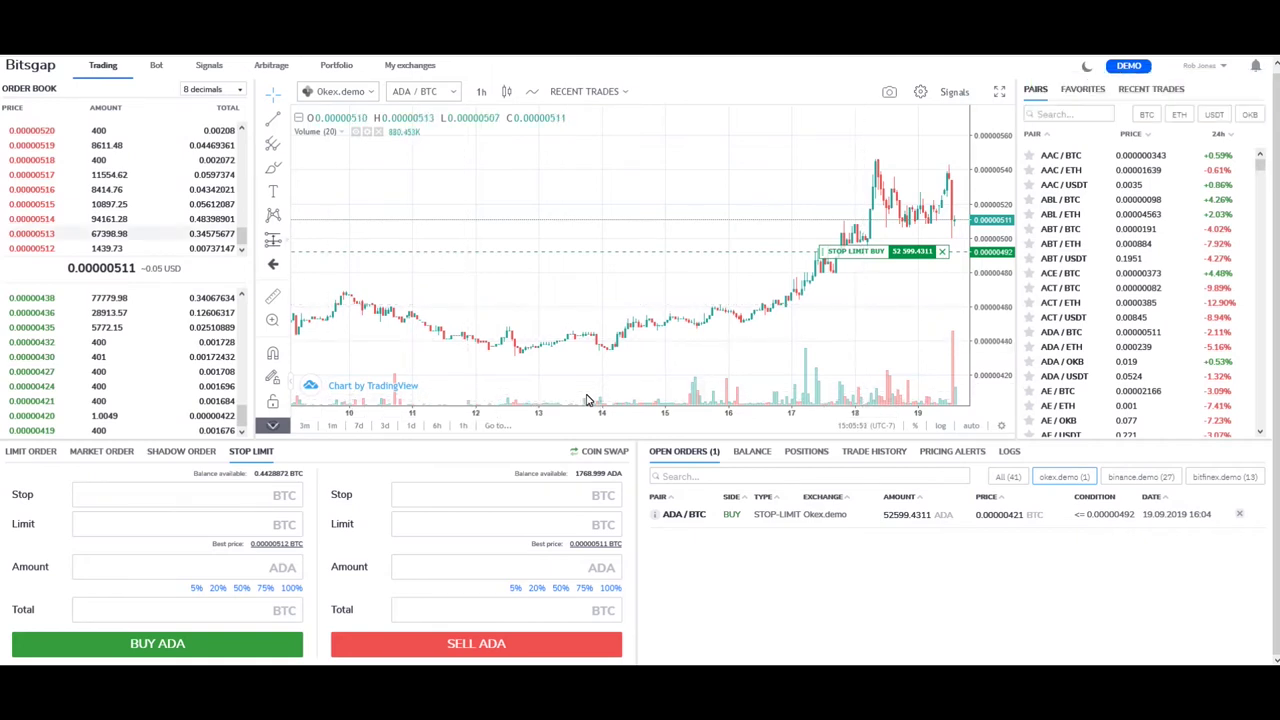
Place an ADA stop-limit sell order with stop and limit at 0.00000517 BTC, using 50% of the available ADA.
left_click(42, 175)
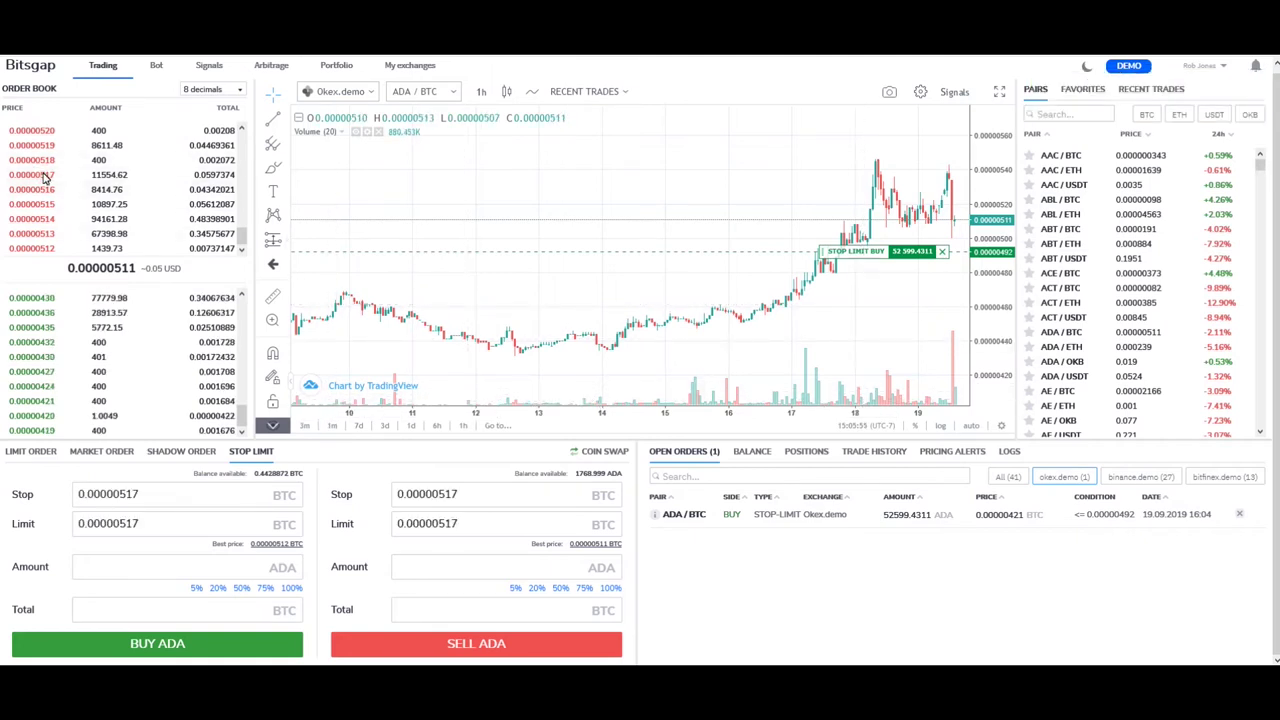
left_click(560, 587)
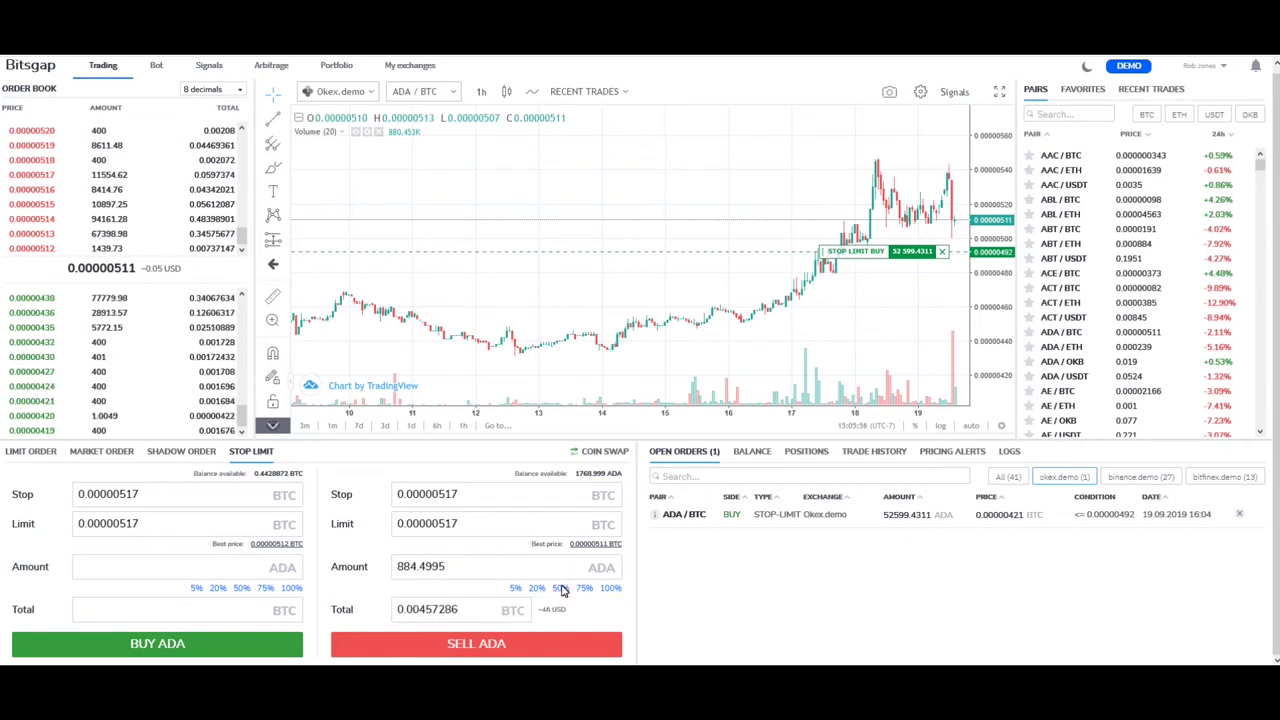
left_click(465, 647)
left_click(574, 417)
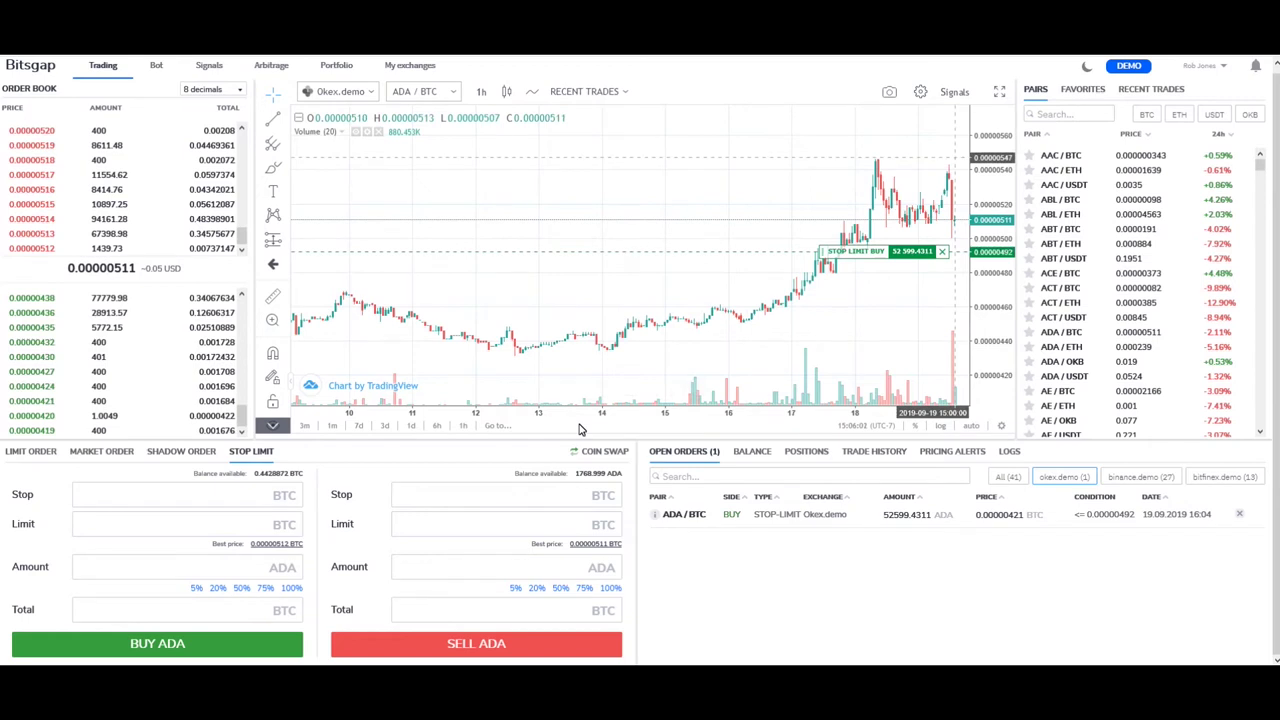
Move the ADA stop-limit sell order on the chart to a stop of 0.00000552 BTC and a limit of 0.00000592 BTC.
left_click_drag(832, 209, 832, 155)
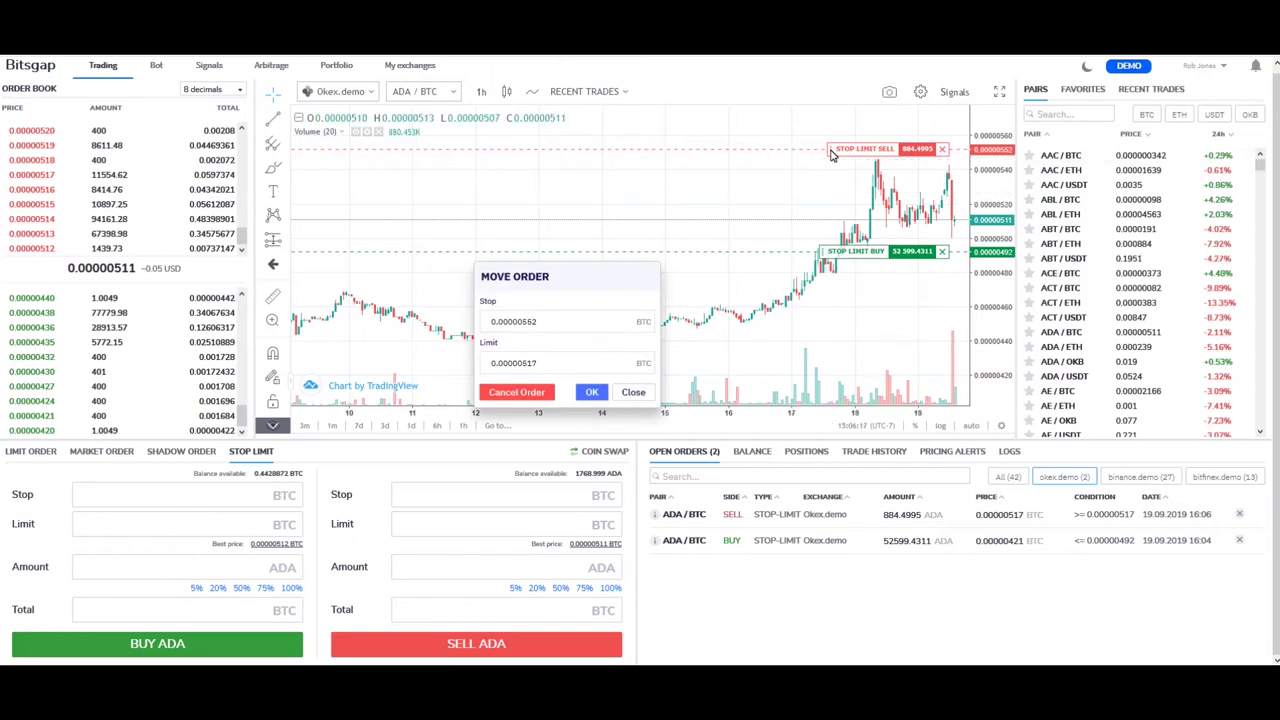
left_click_drag(537, 363, 526, 364)
type("92")
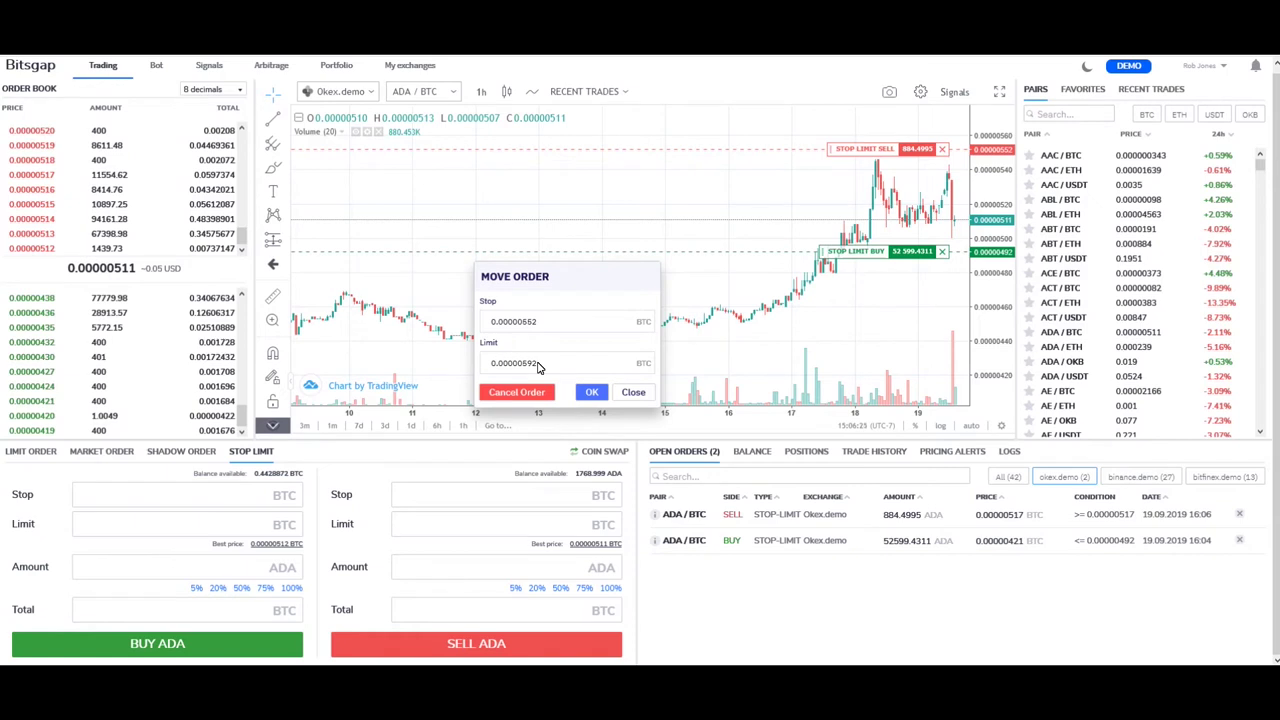
left_click(591, 392)
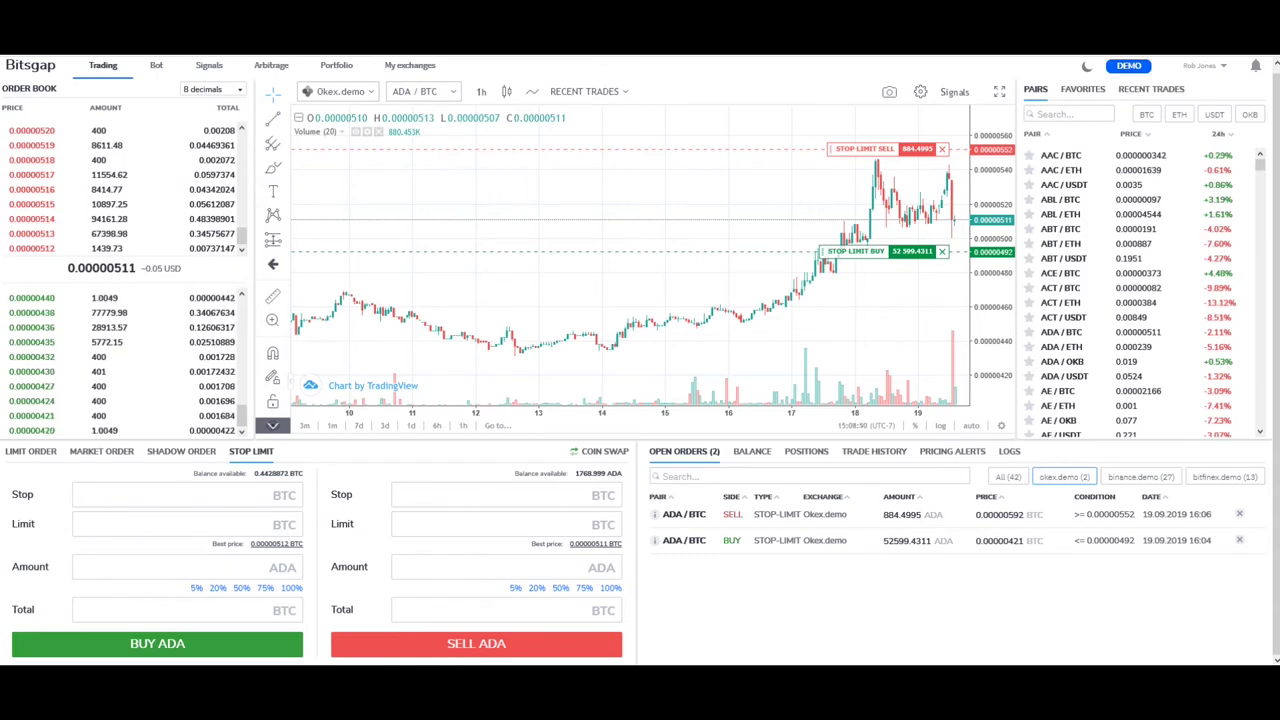
Open the coin swap form, browse the currencies that can be received for BTC, and close it without exchanging.
left_click(601, 452)
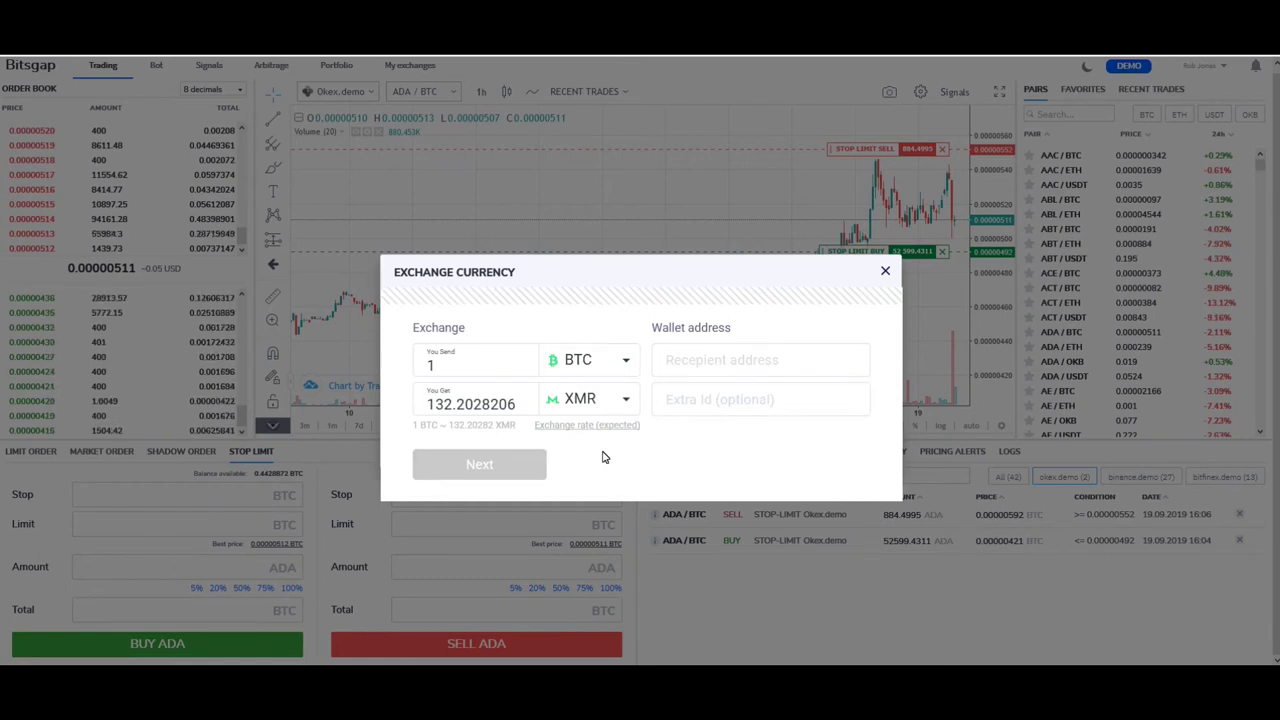
left_click(625, 399)
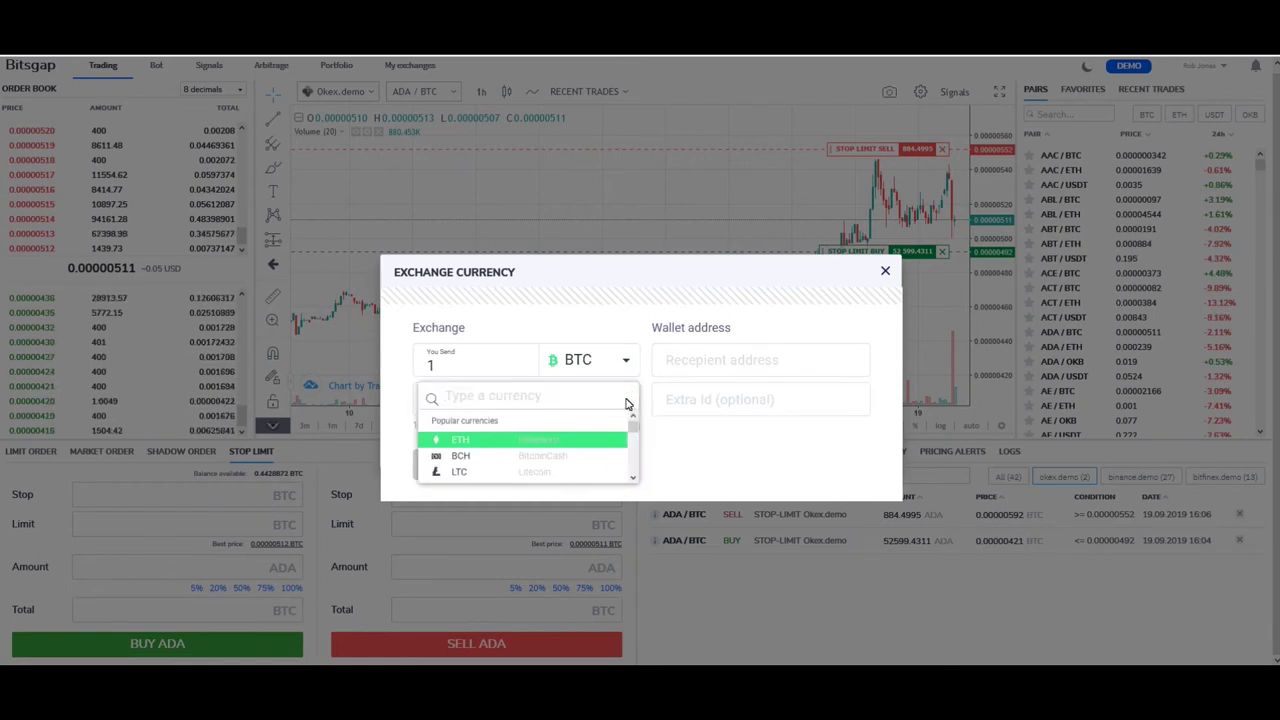
left_click_drag(634, 428, 634, 435)
scroll(634, 435, "down", 8)
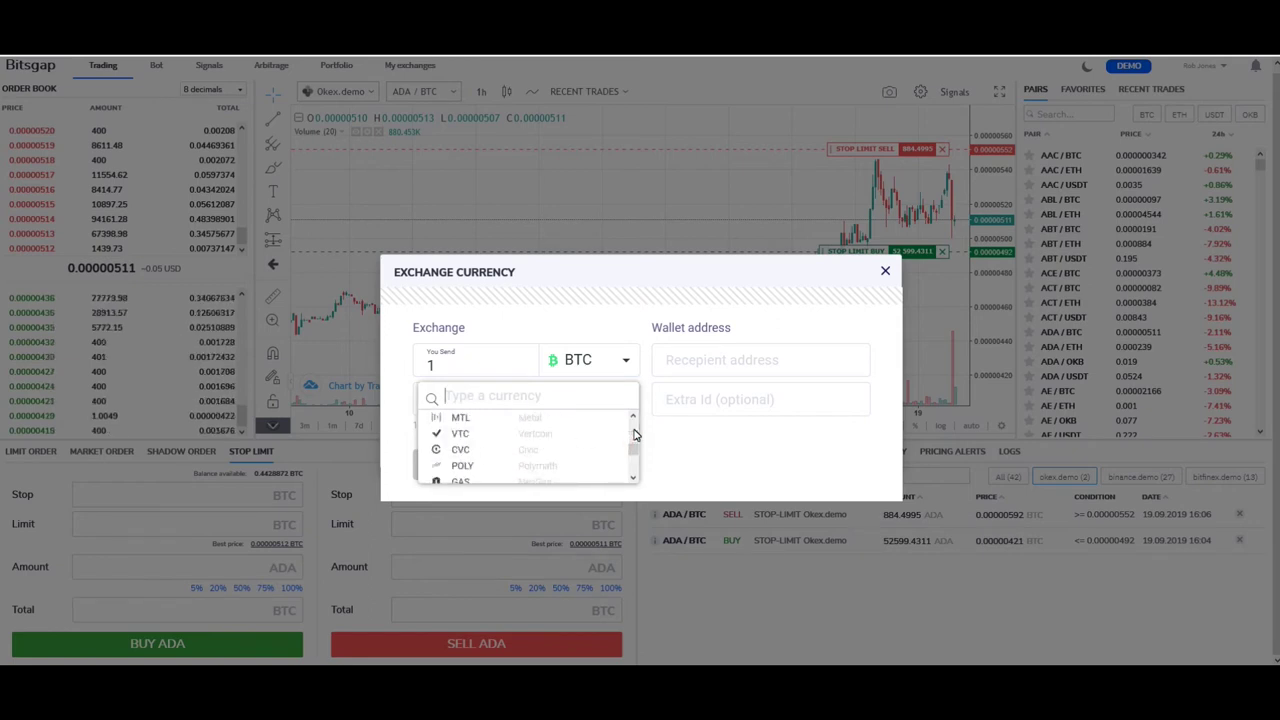
scroll(634, 435, "down", 3)
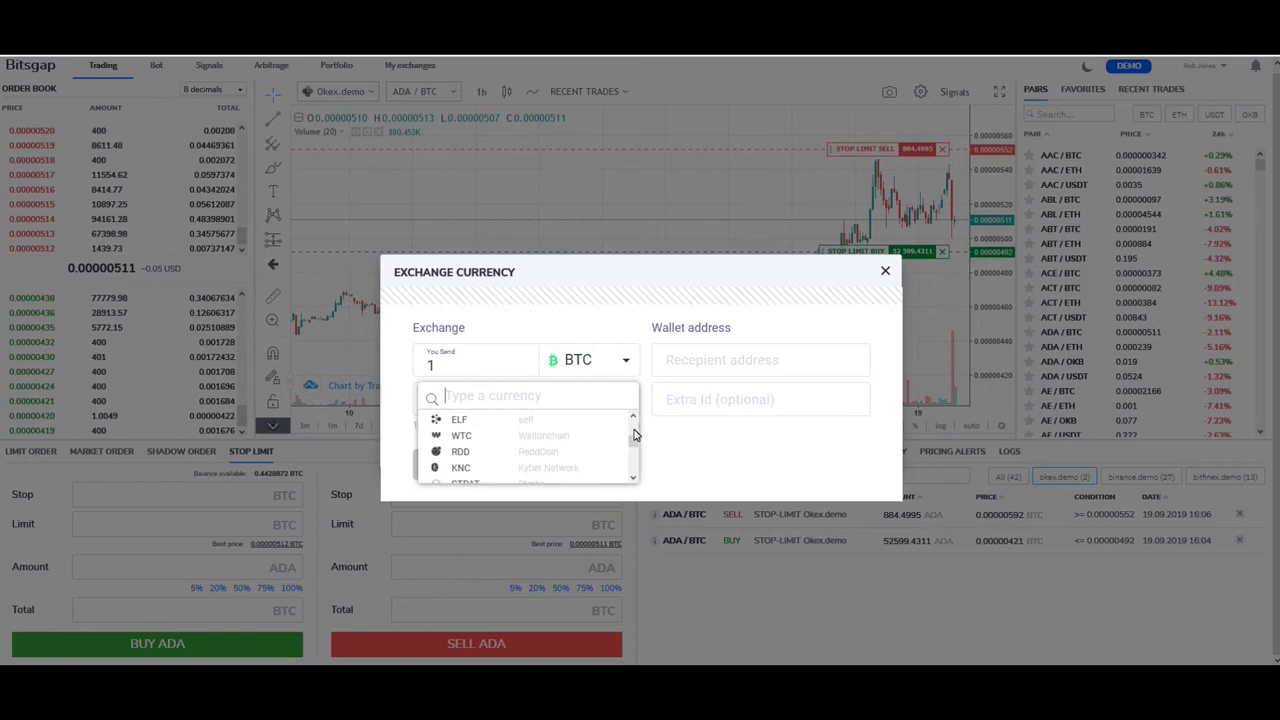
left_click(720, 448)
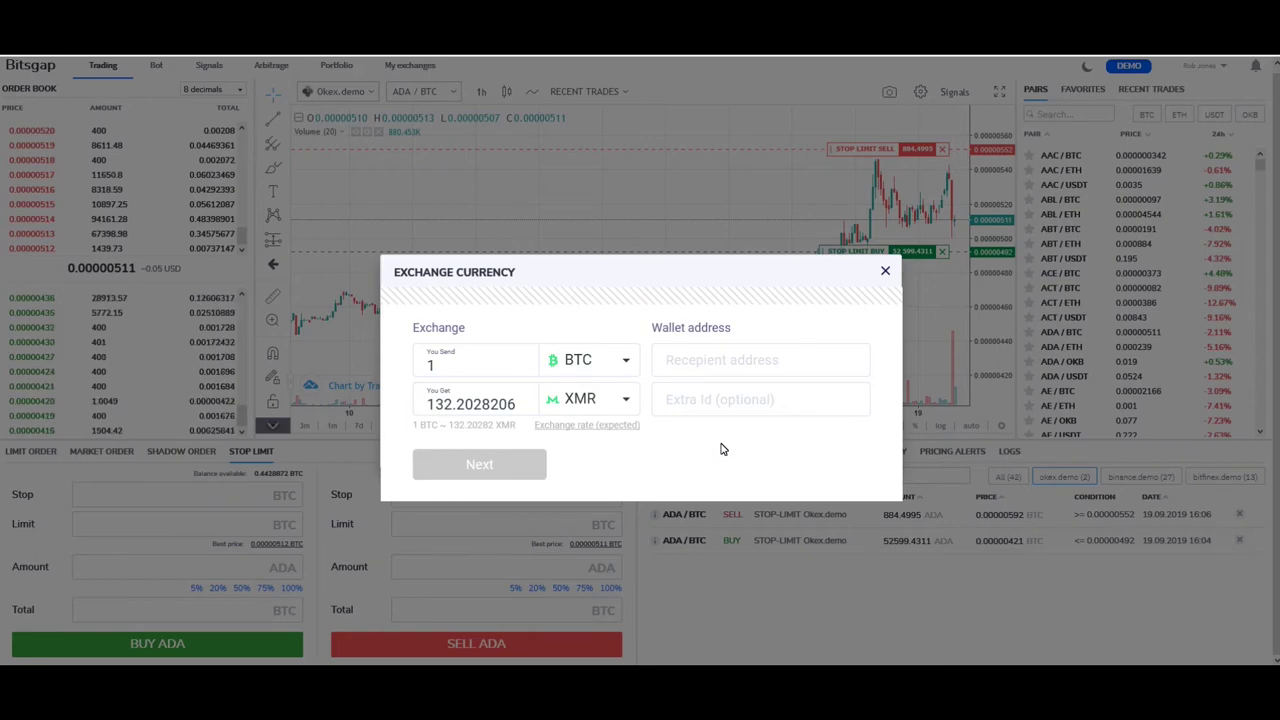
left_click(885, 271)
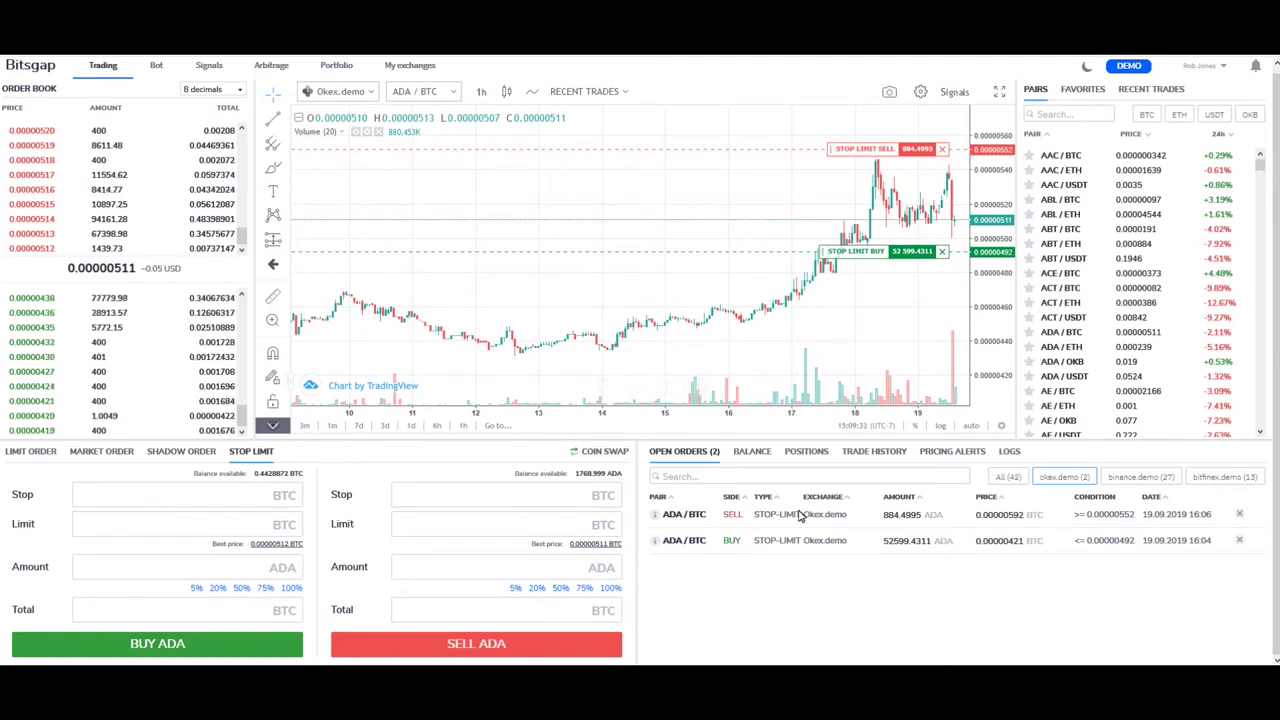
Review the account's balances, positions and trade history.
left_click(752, 451)
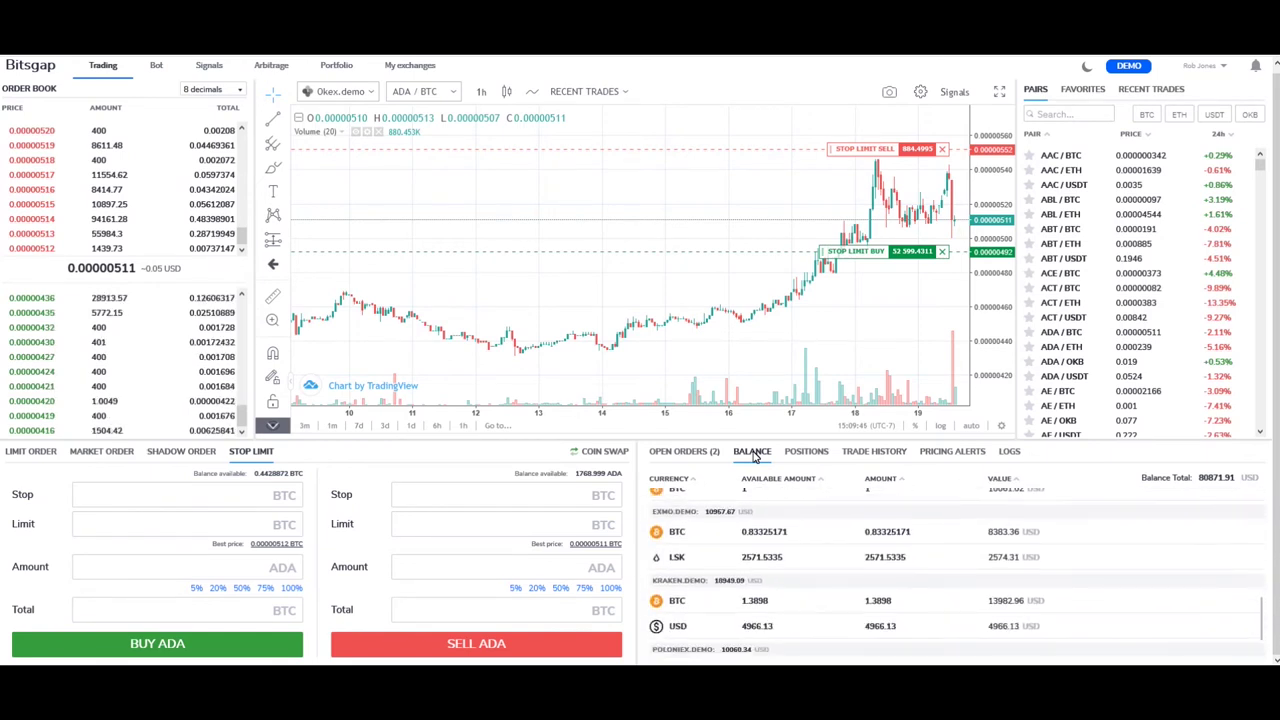
left_click(810, 451)
left_click(868, 452)
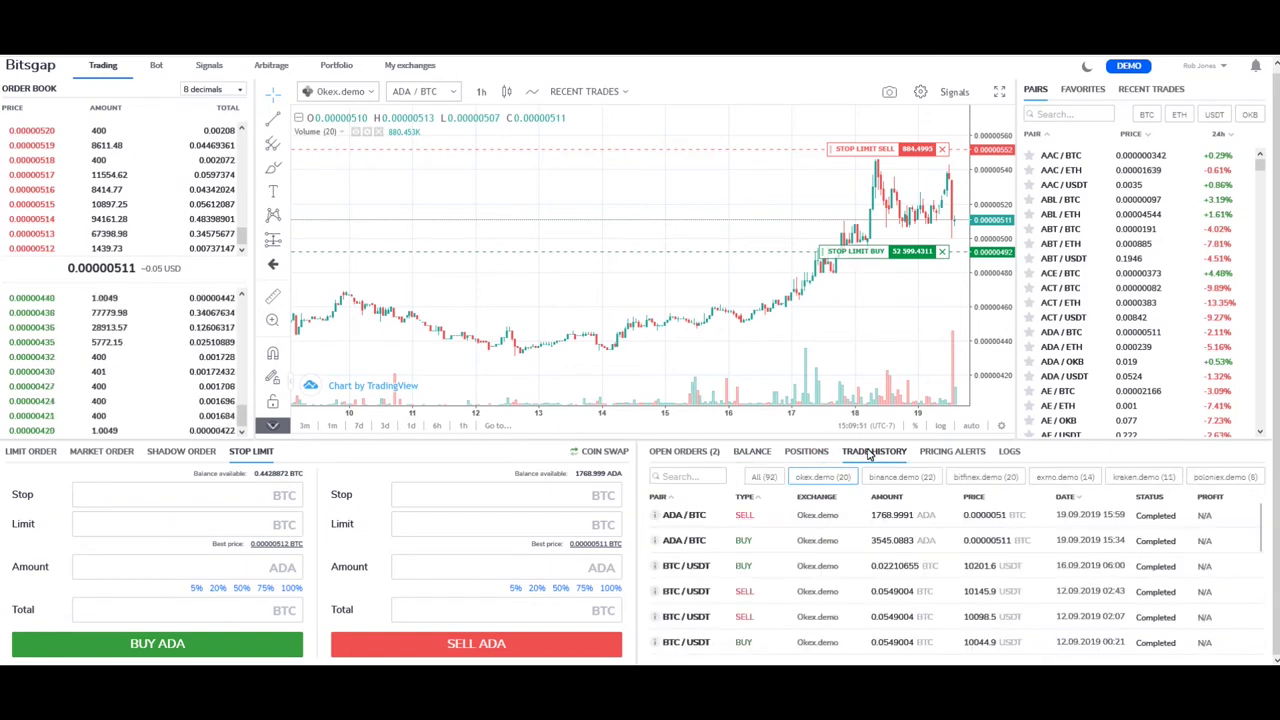
Set an ADA/BTC price alert at 0.00000419, copying the price from the order book via the stop-limit buy form.
left_click(933, 452)
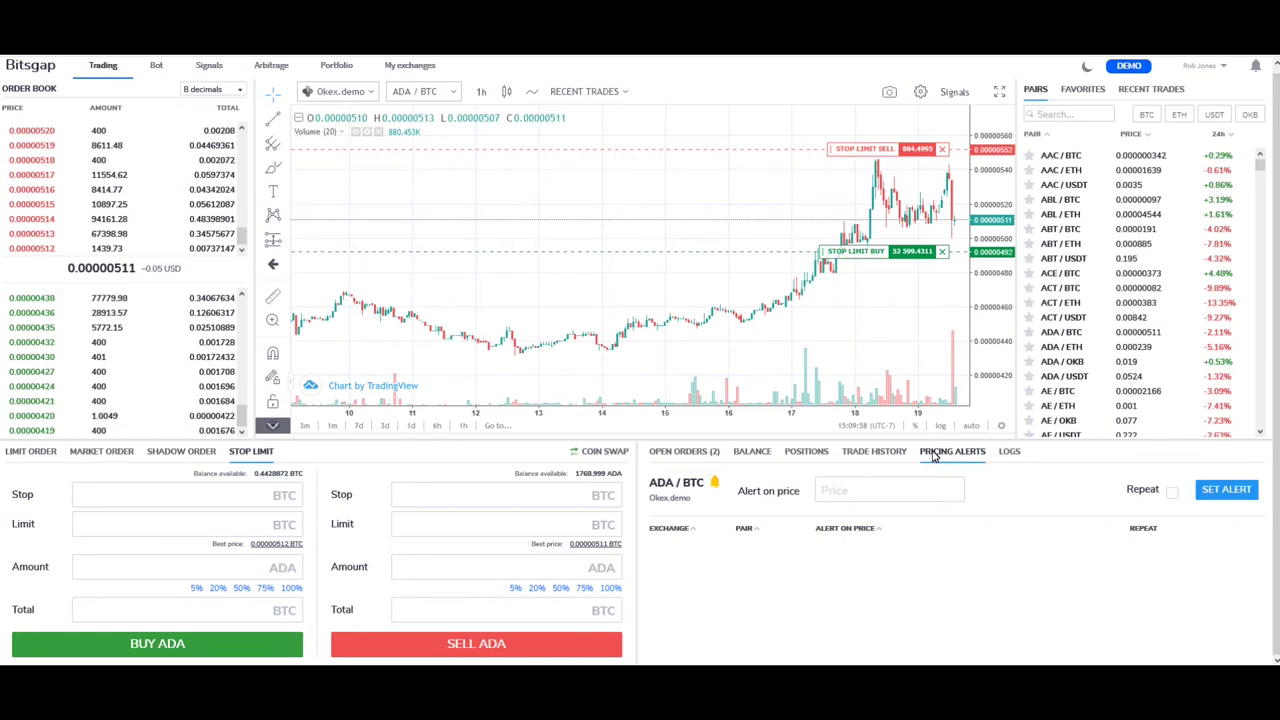
left_click(31, 356)
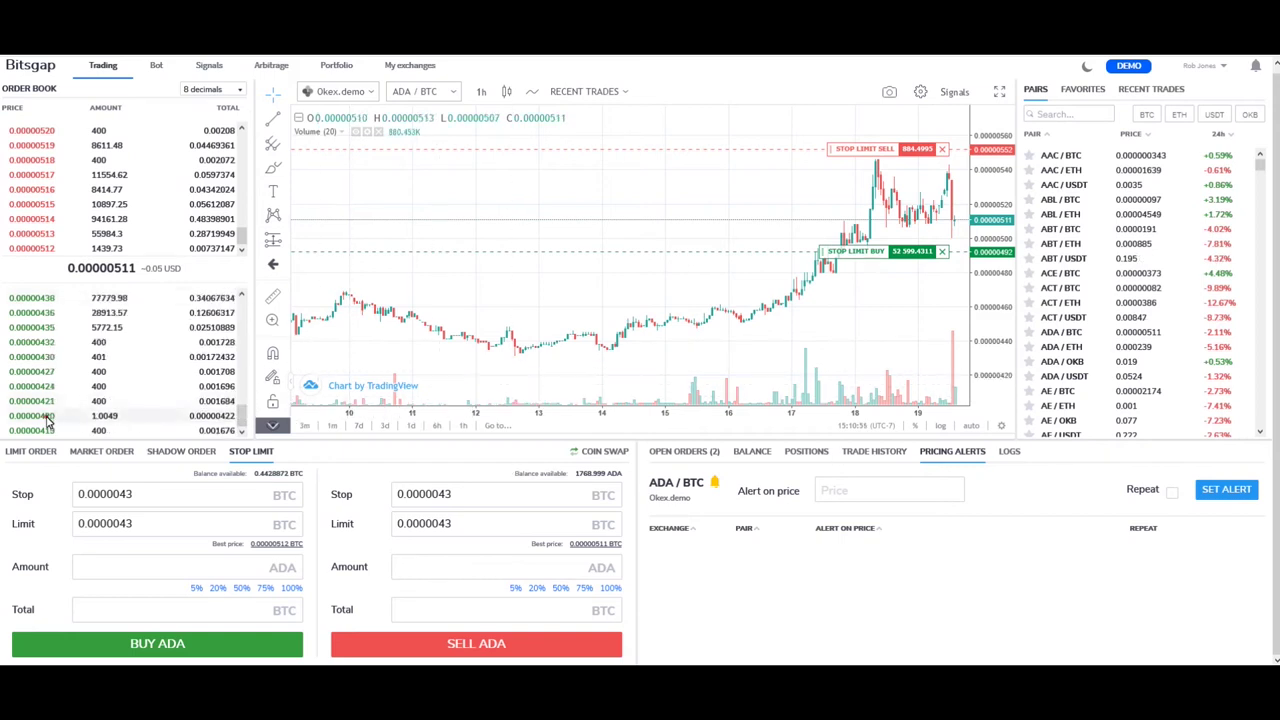
left_click(45, 420)
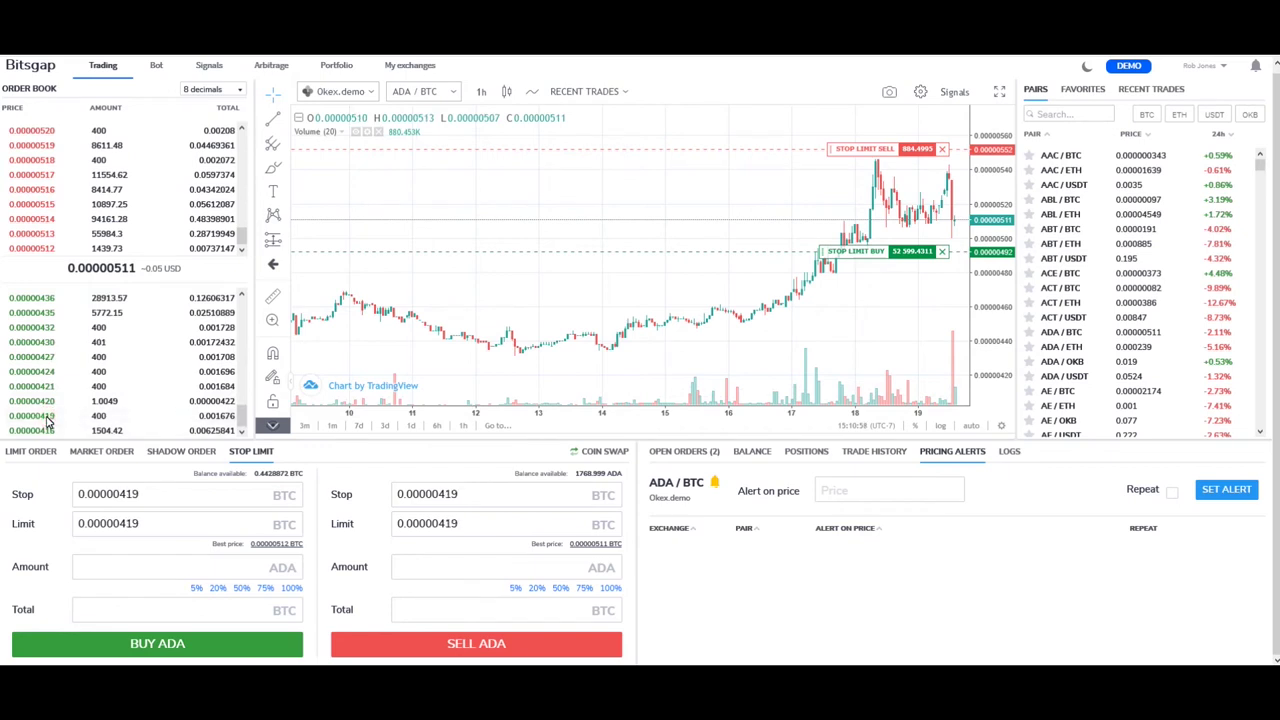
double_click(140, 494)
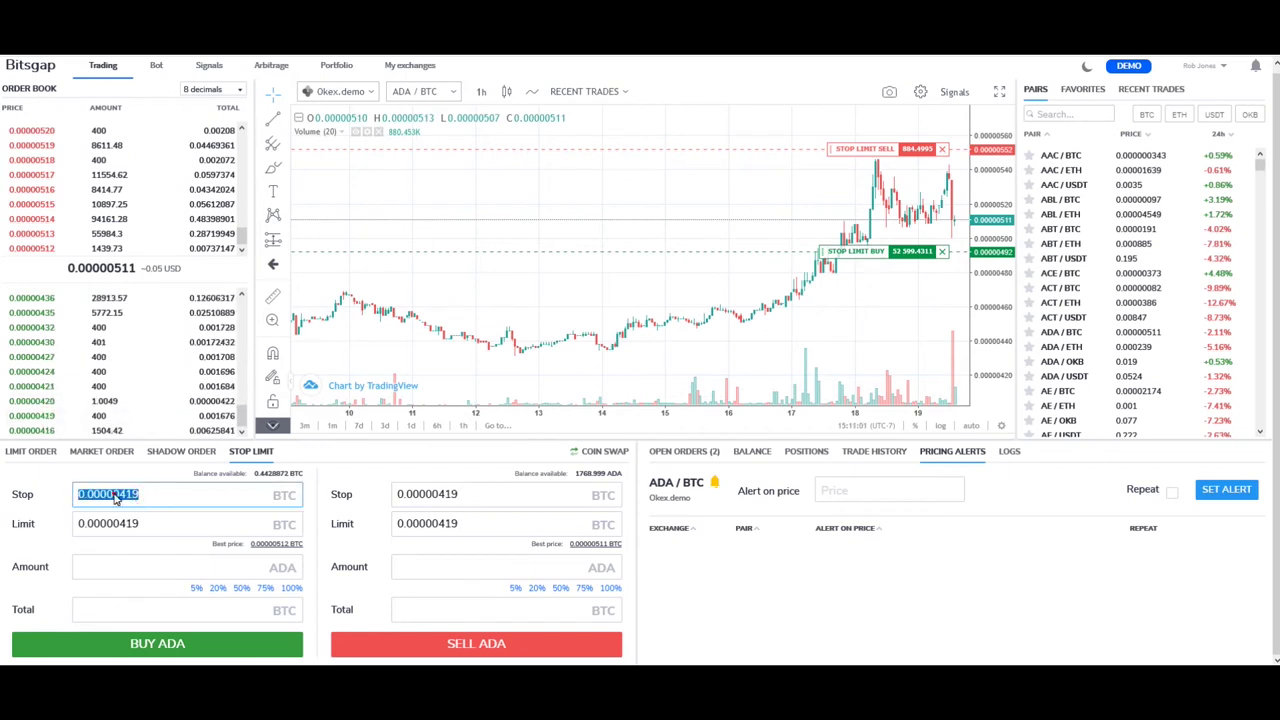
right_click(115, 497)
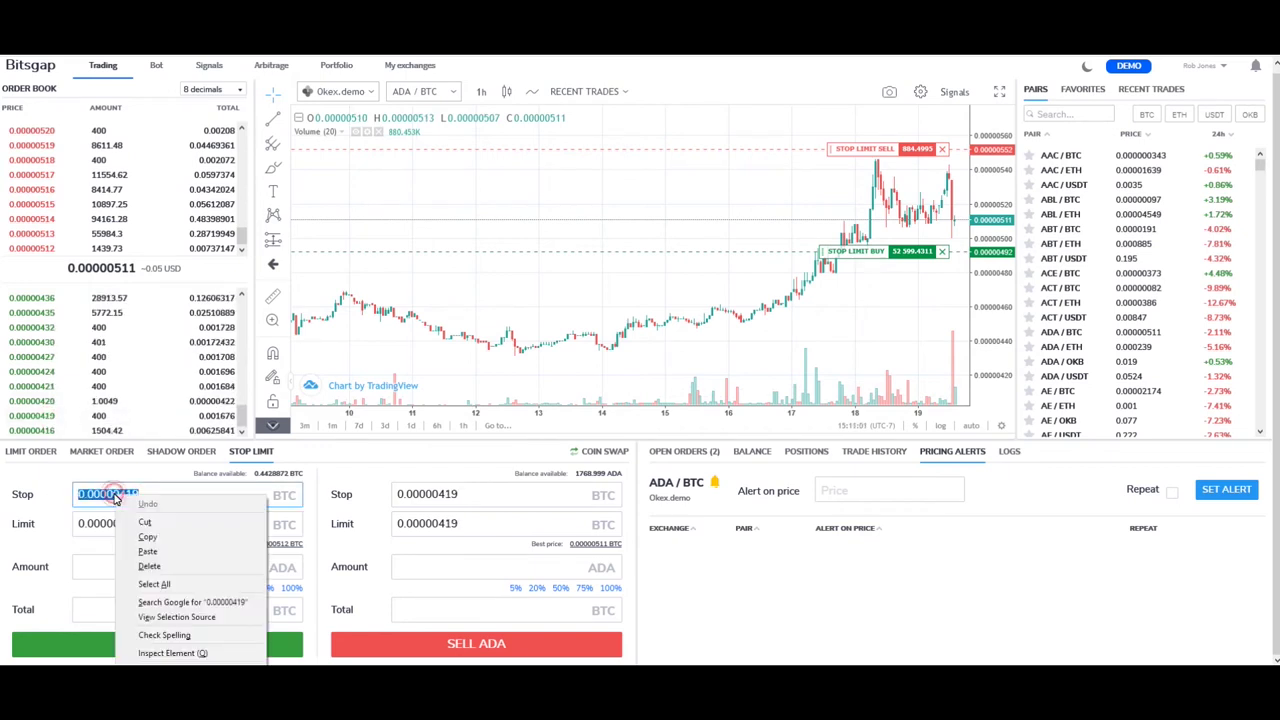
left_click(150, 537)
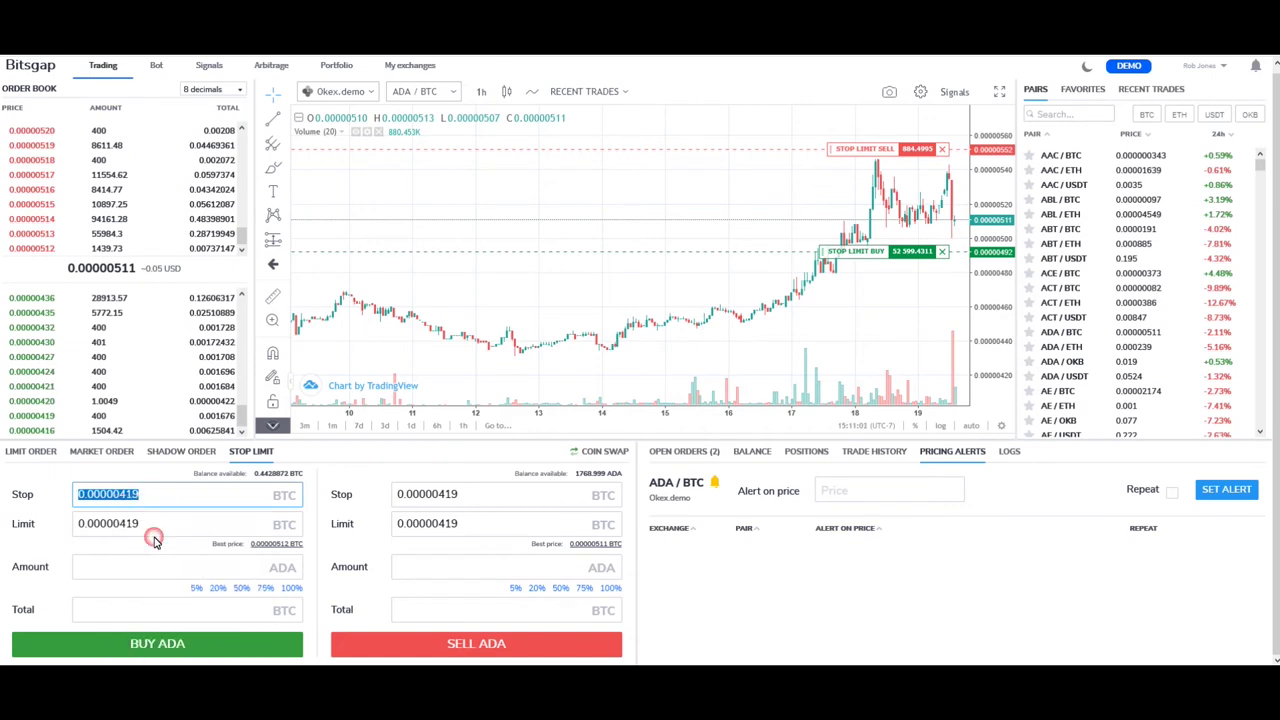
left_click(878, 492)
key("ctrl+v")
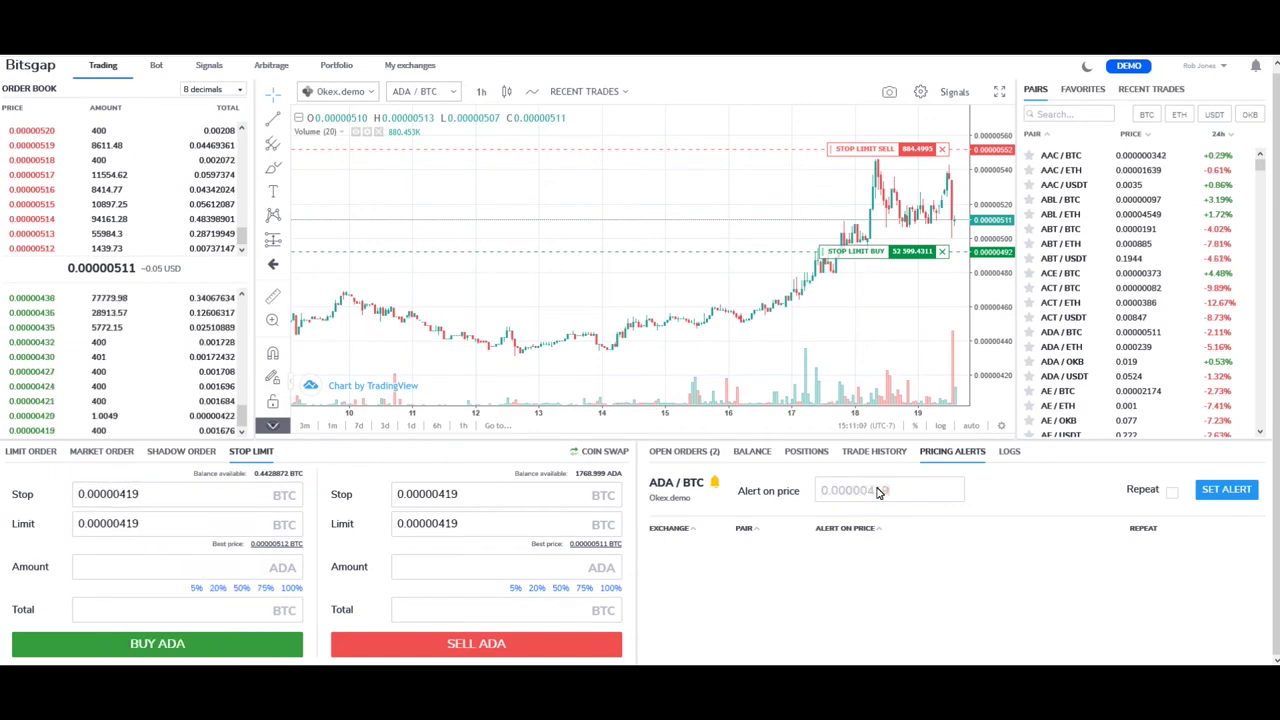
left_click(1226, 490)
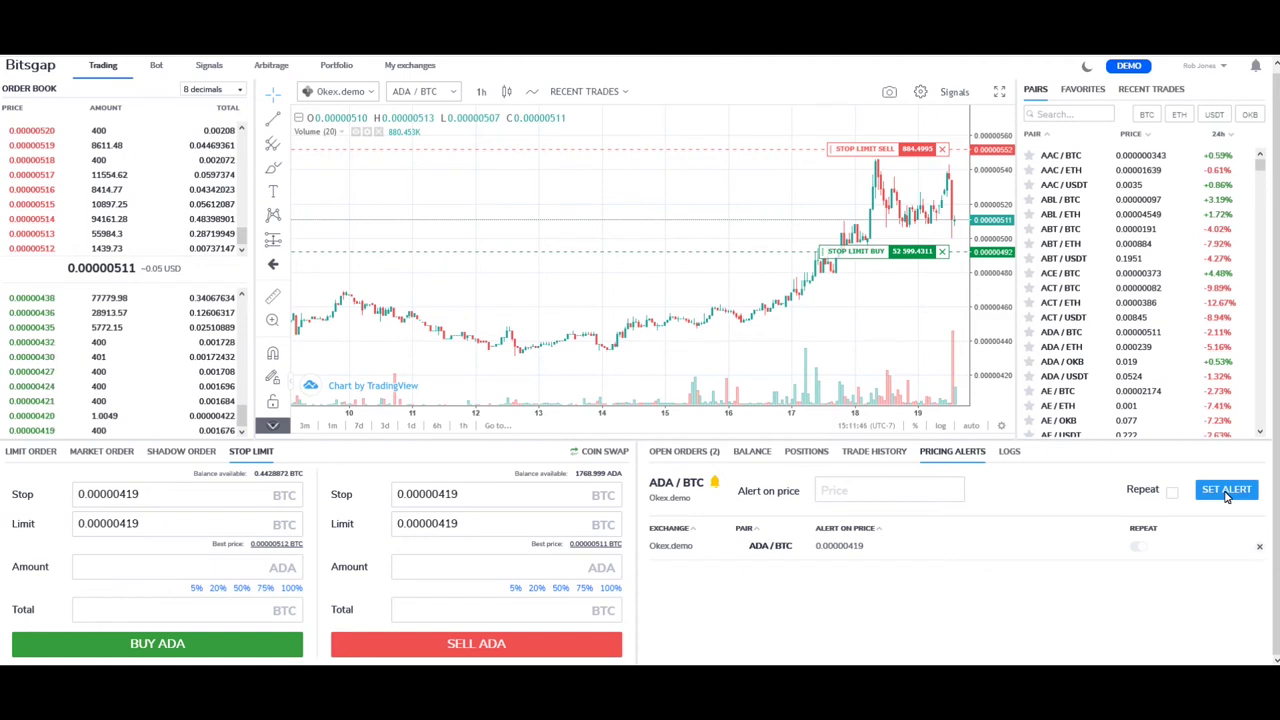
View the activity logs and load the ABL/ETH pair on the chart.
left_click(1007, 452)
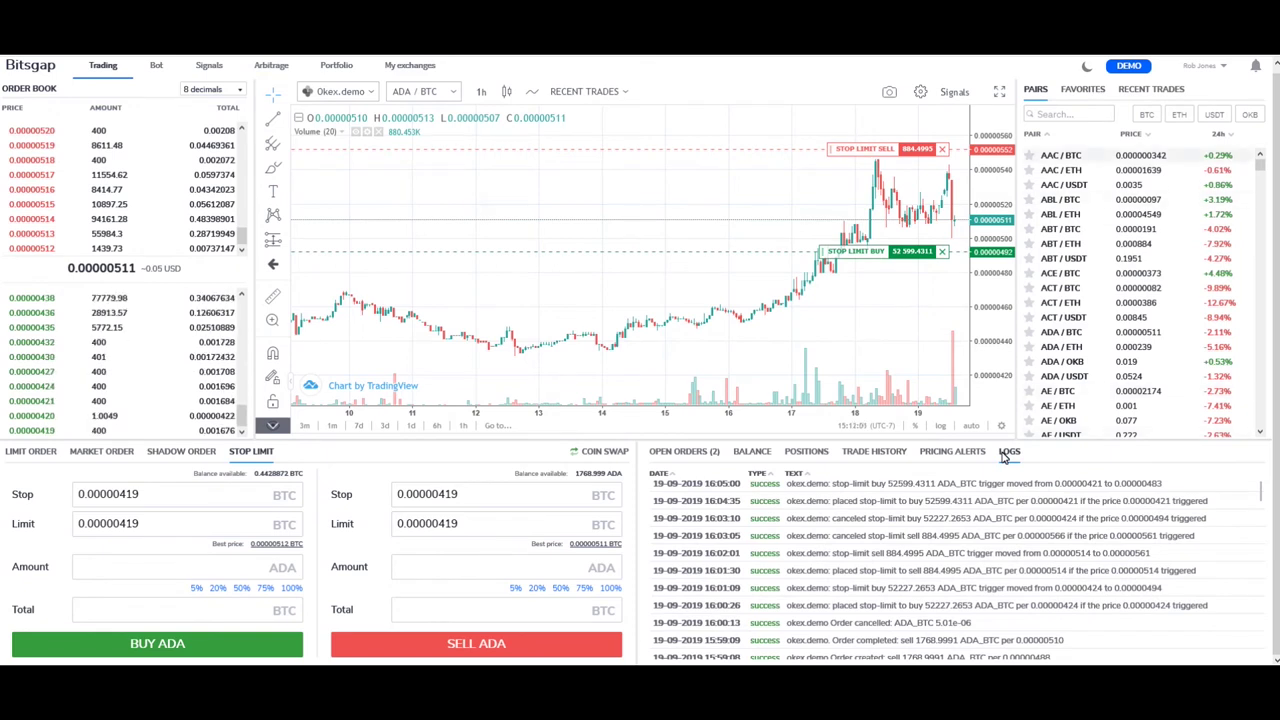
left_click(1050, 215)
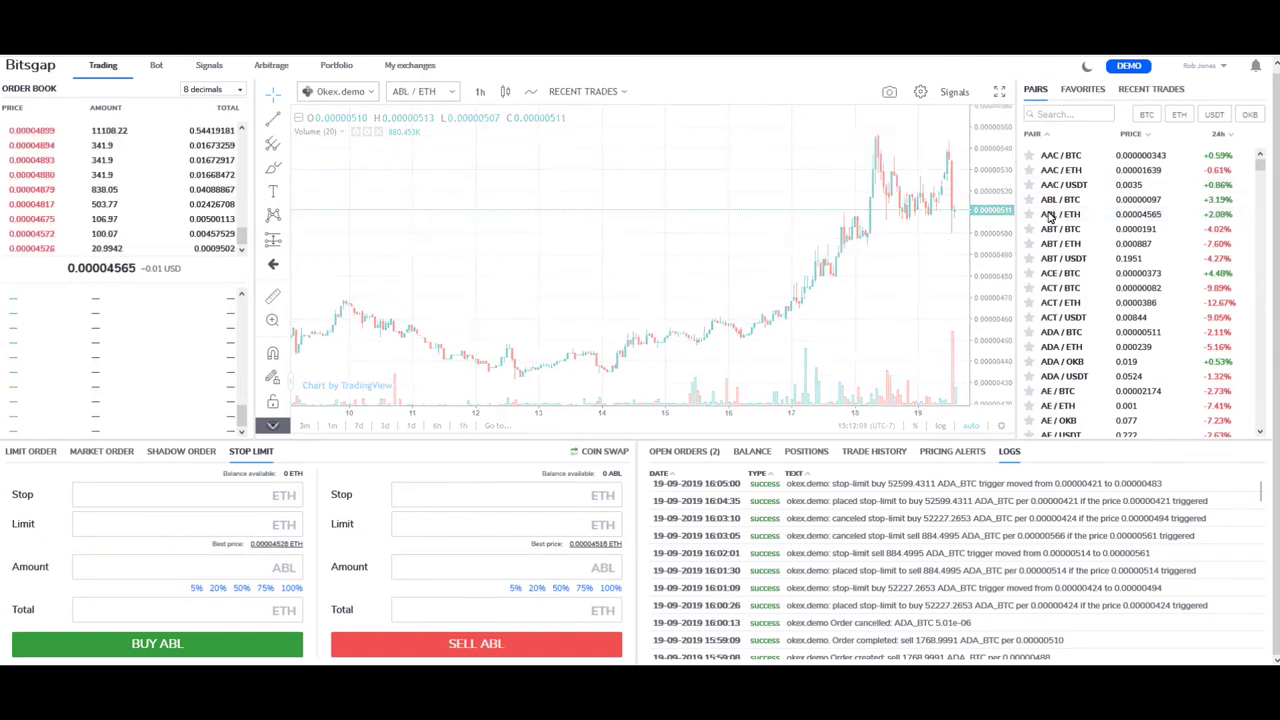
Mark the AAC/USDT pair as a favorite, and check the favorites list and the recent trades.
left_click(1031, 187)
left_click(1083, 90)
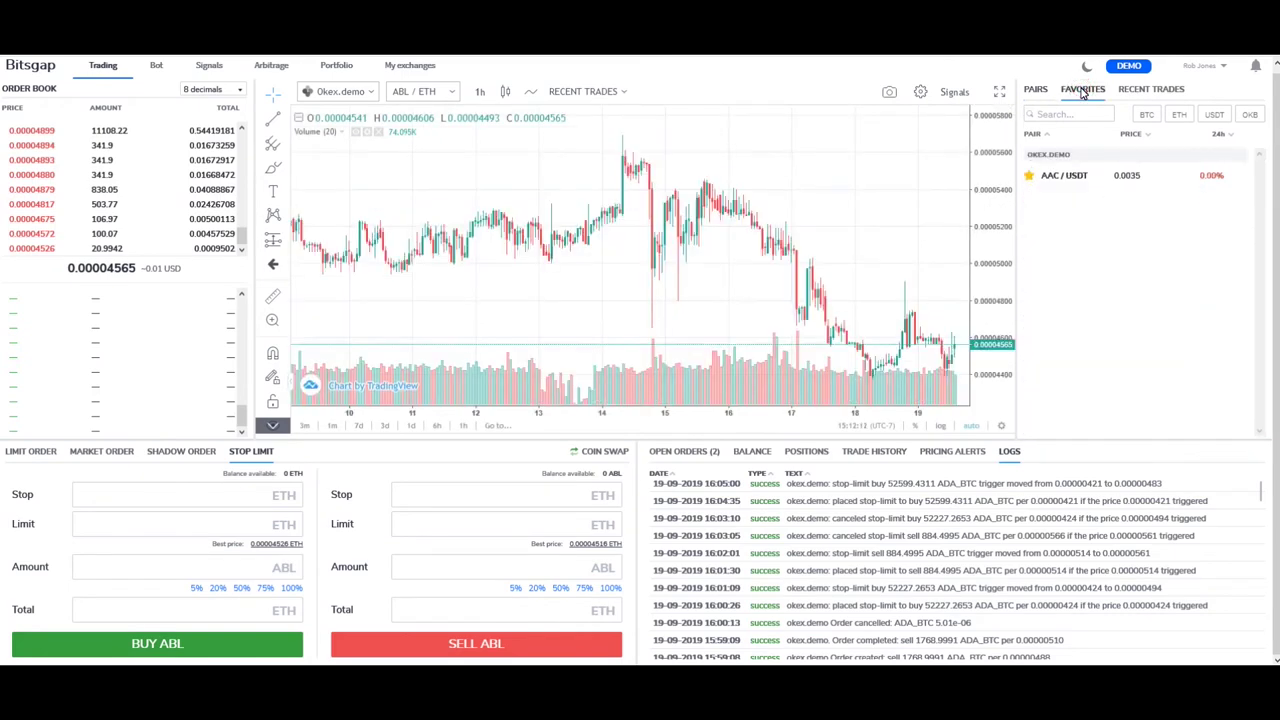
left_click(1150, 90)
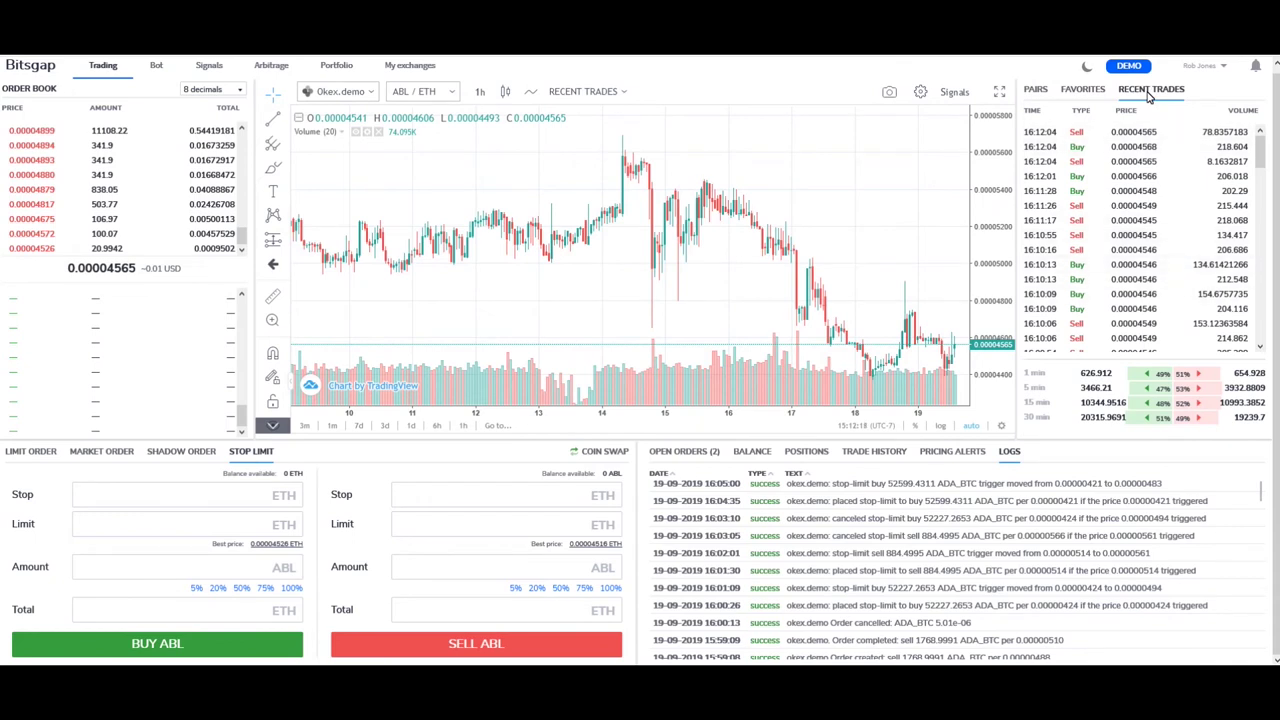
Filter the list of pairs by BTC, ETH and USDT in turn, and switch the exchange to Binance.demo.
left_click(1040, 90)
left_click(1146, 114)
left_click(1179, 114)
left_click(1214, 115)
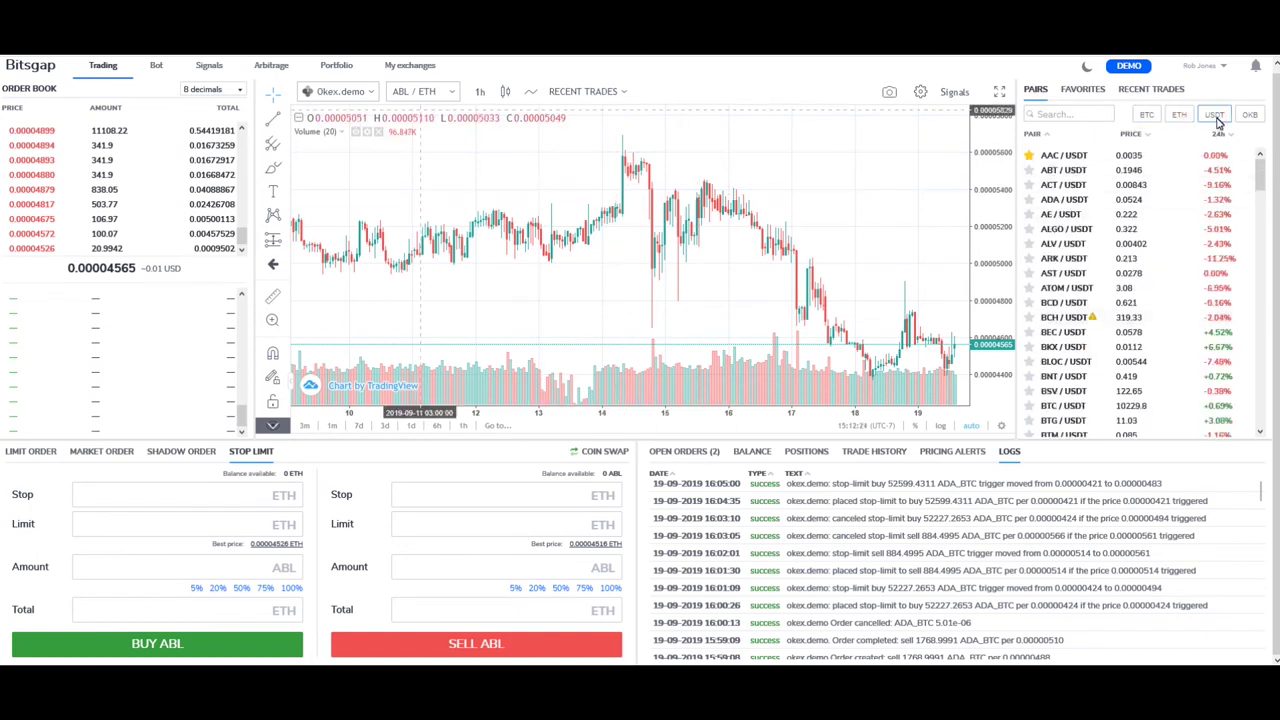
left_click(368, 94)
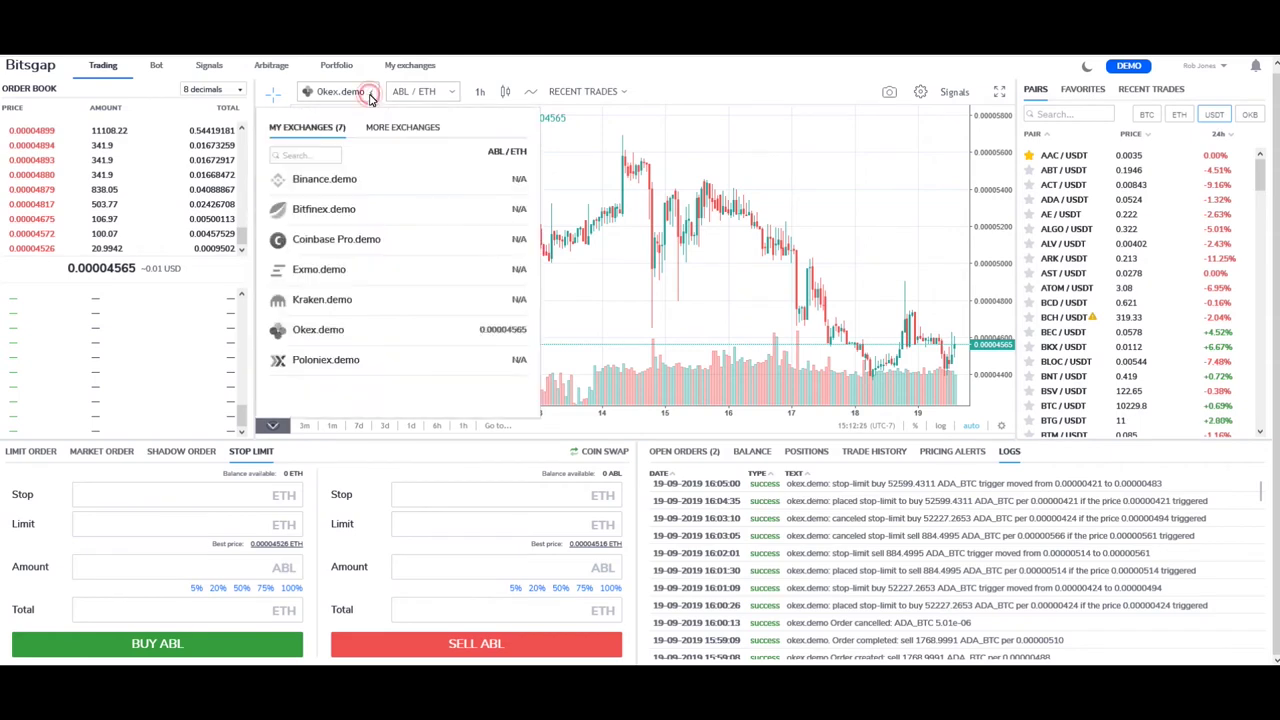
left_click(343, 180)
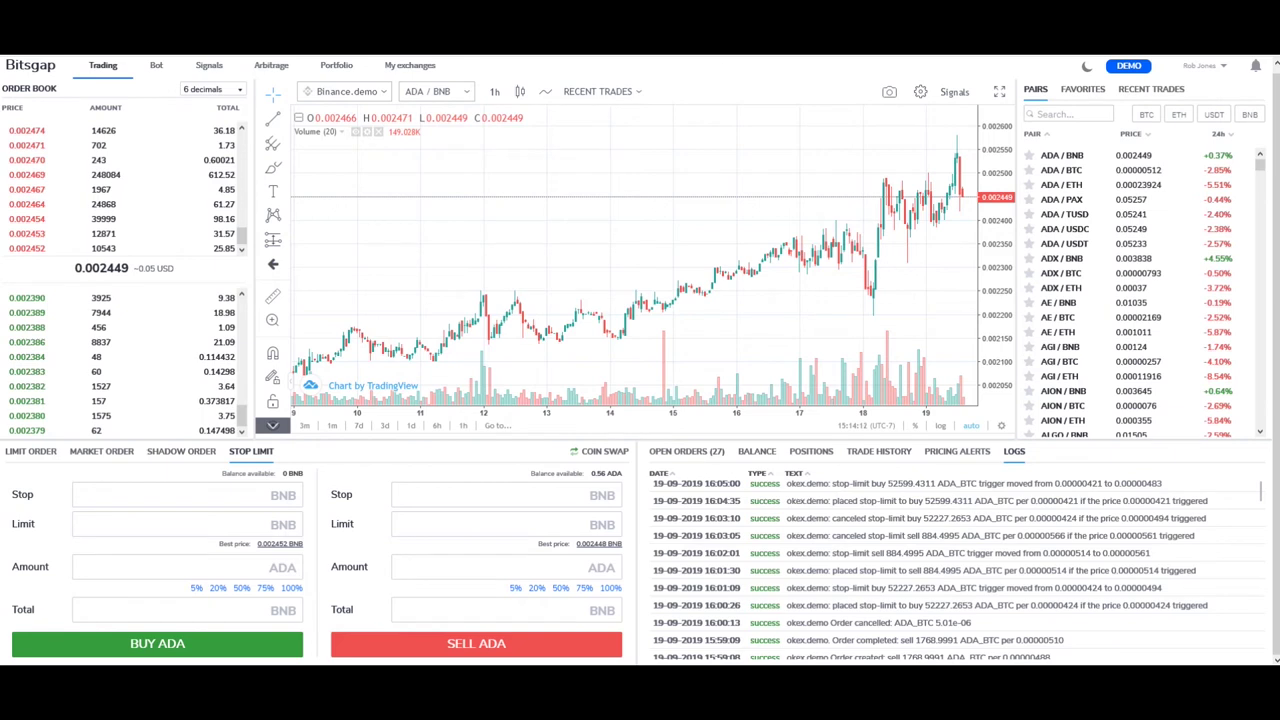
Open the trading bot page and browse the strategies with their 3-day backtesting returns.
left_click(156, 67)
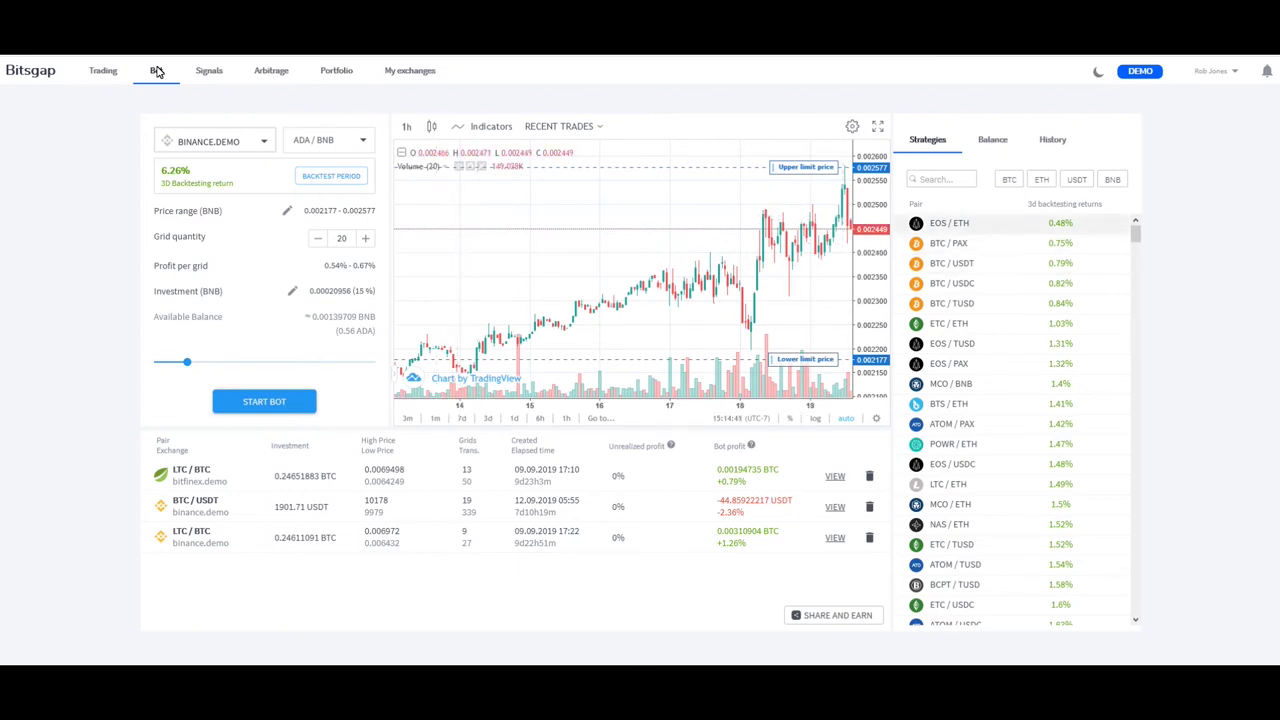
left_click_drag(1136, 228, 1137, 237)
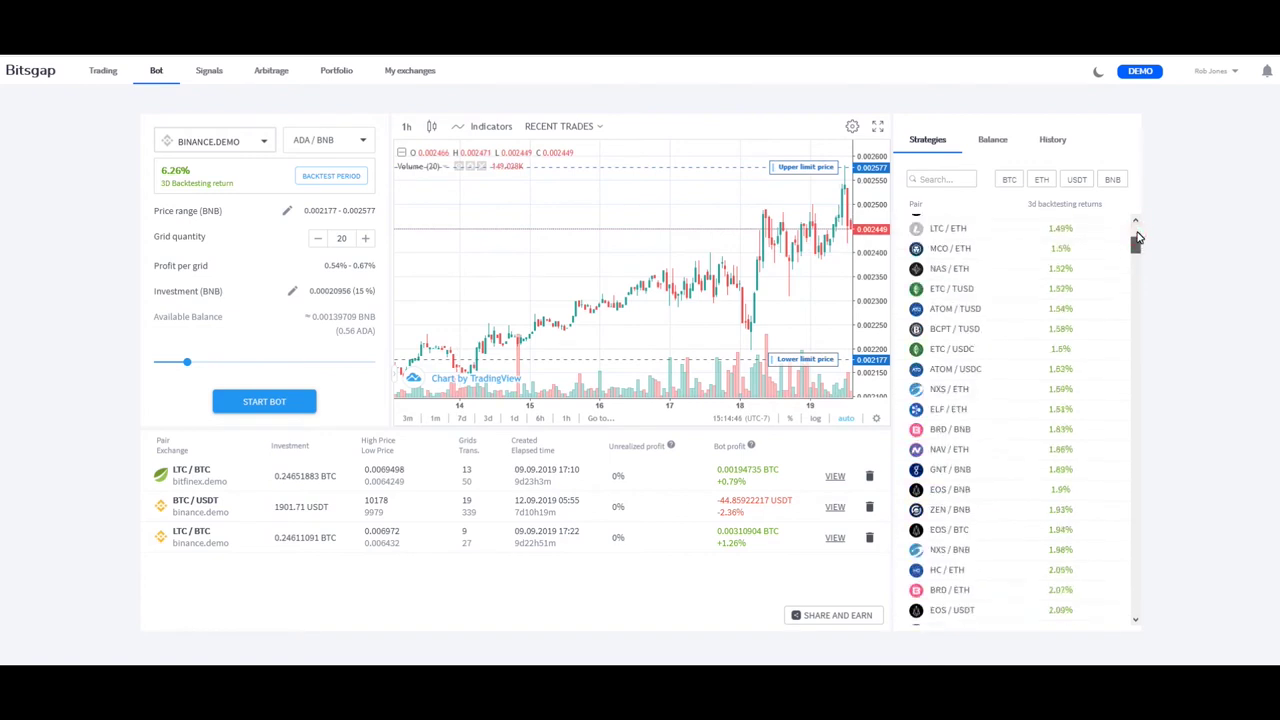
scroll(1137, 237, "down", 10)
scroll(1137, 237, "up", 10)
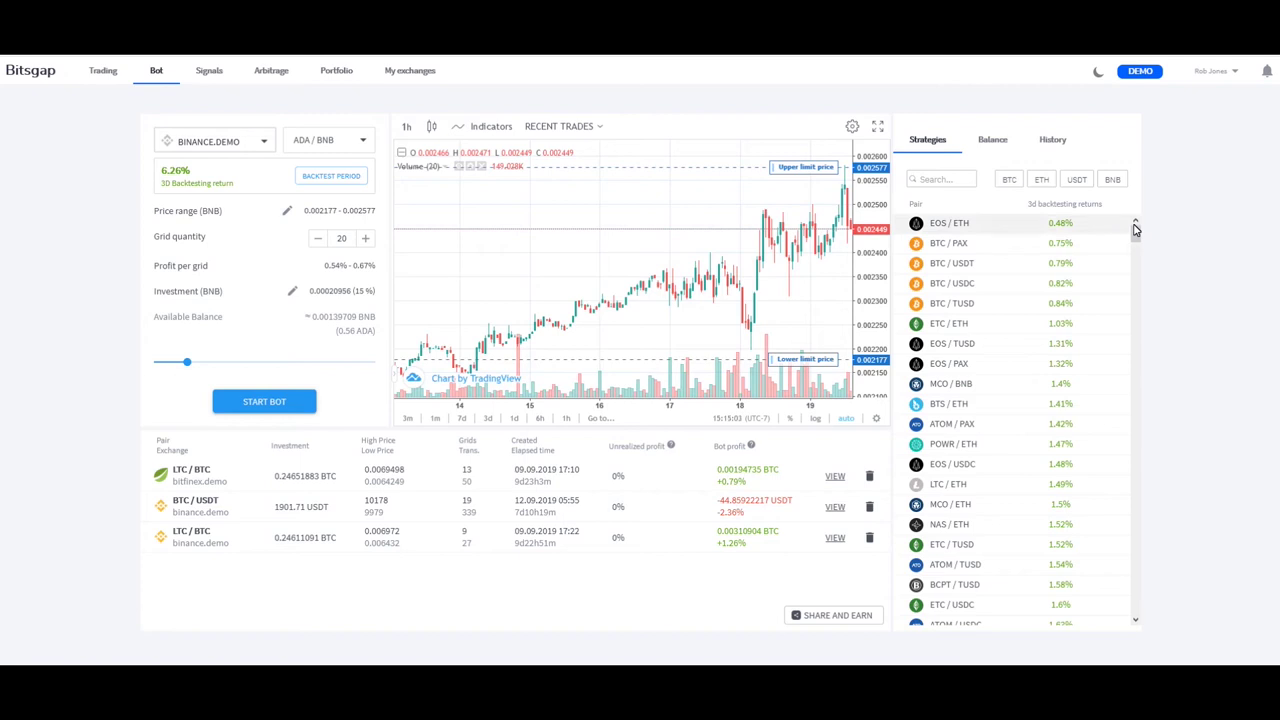
Filter the bot strategies to BTC pairs and open the backtest of the MCO/BTC strategy.
left_click(1009, 180)
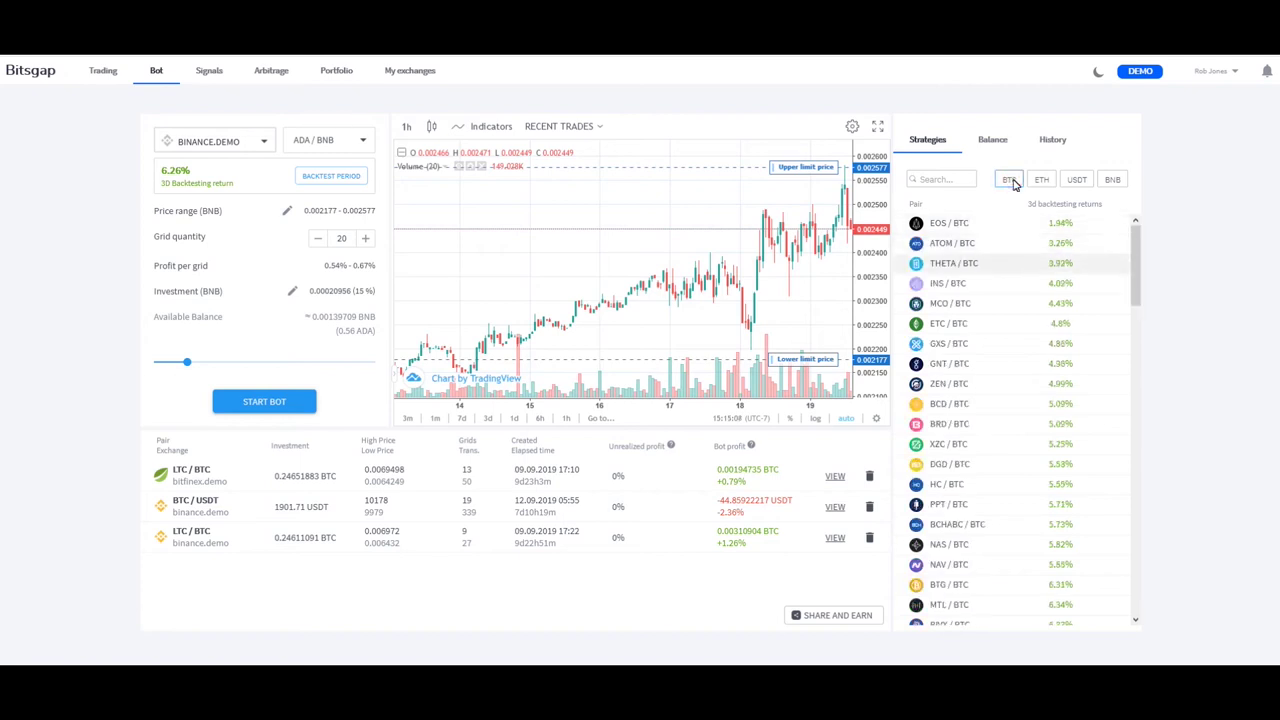
left_click(958, 306)
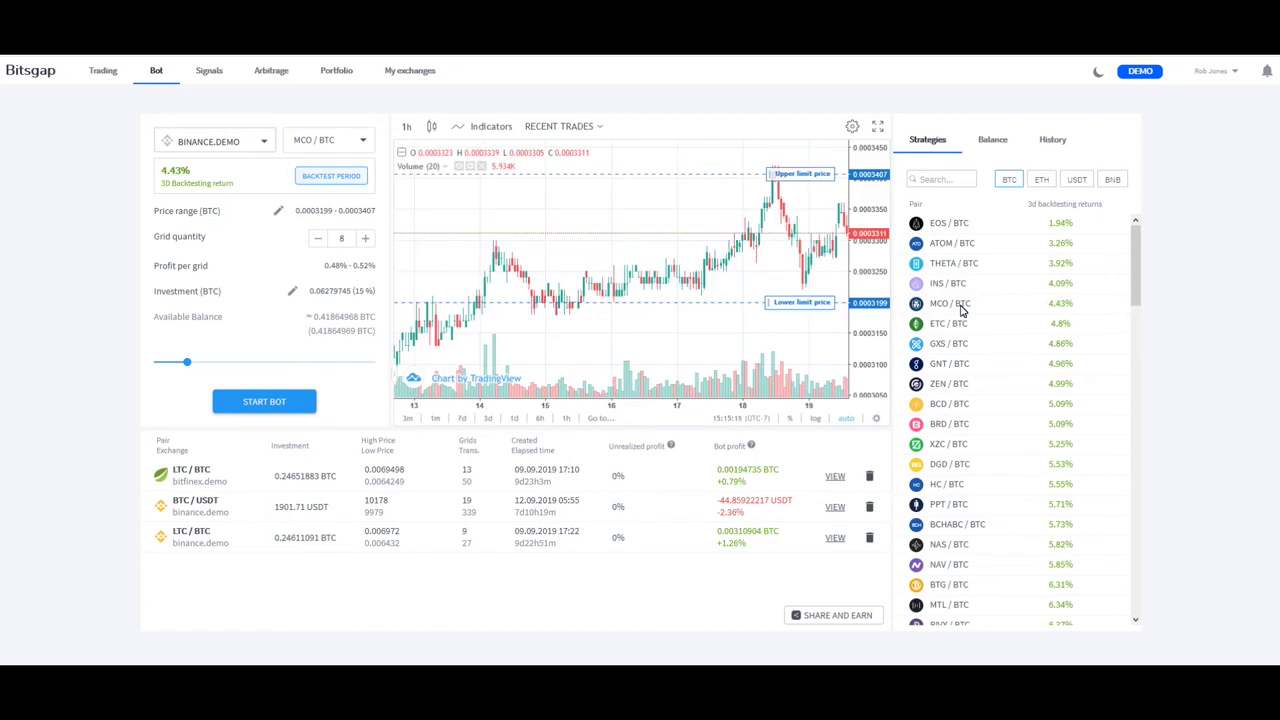
left_click(320, 177)
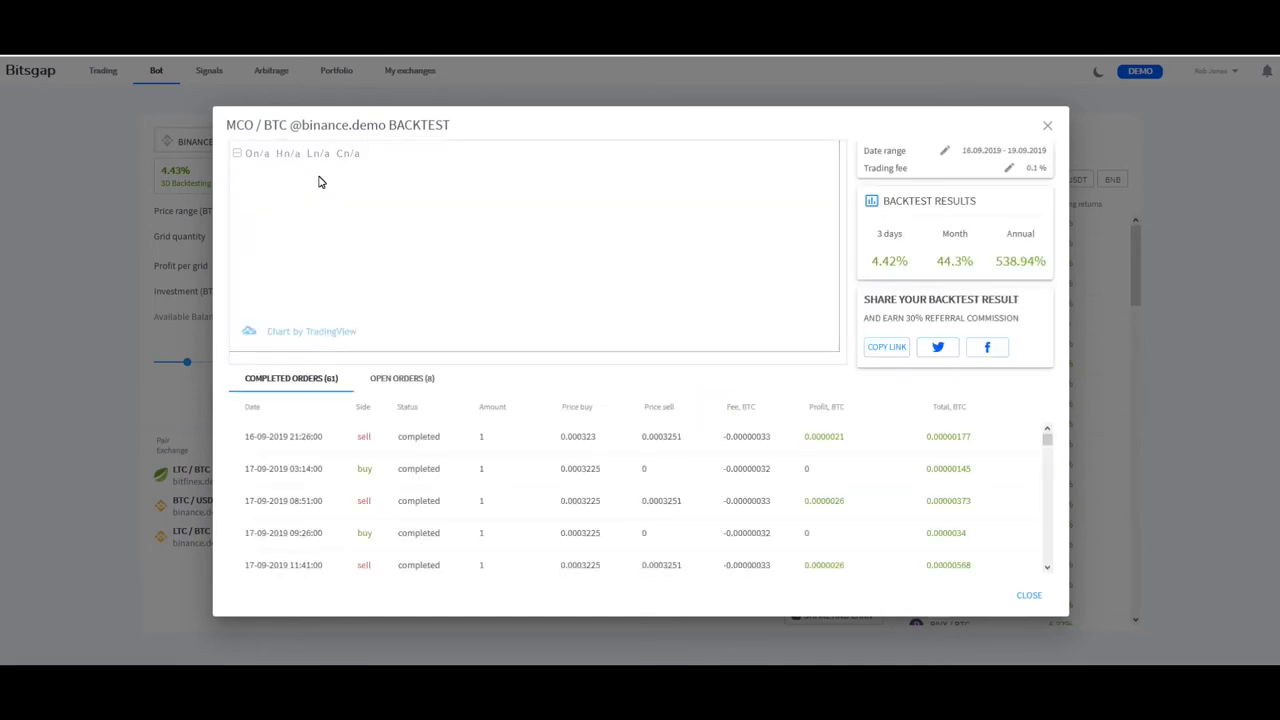
Review the MCO/BTC backtest's monthly and annual returns and its completed orders, and close the backtest.
left_click_drag(995, 261, 1044, 272)
left_click_drag(937, 261, 961, 268)
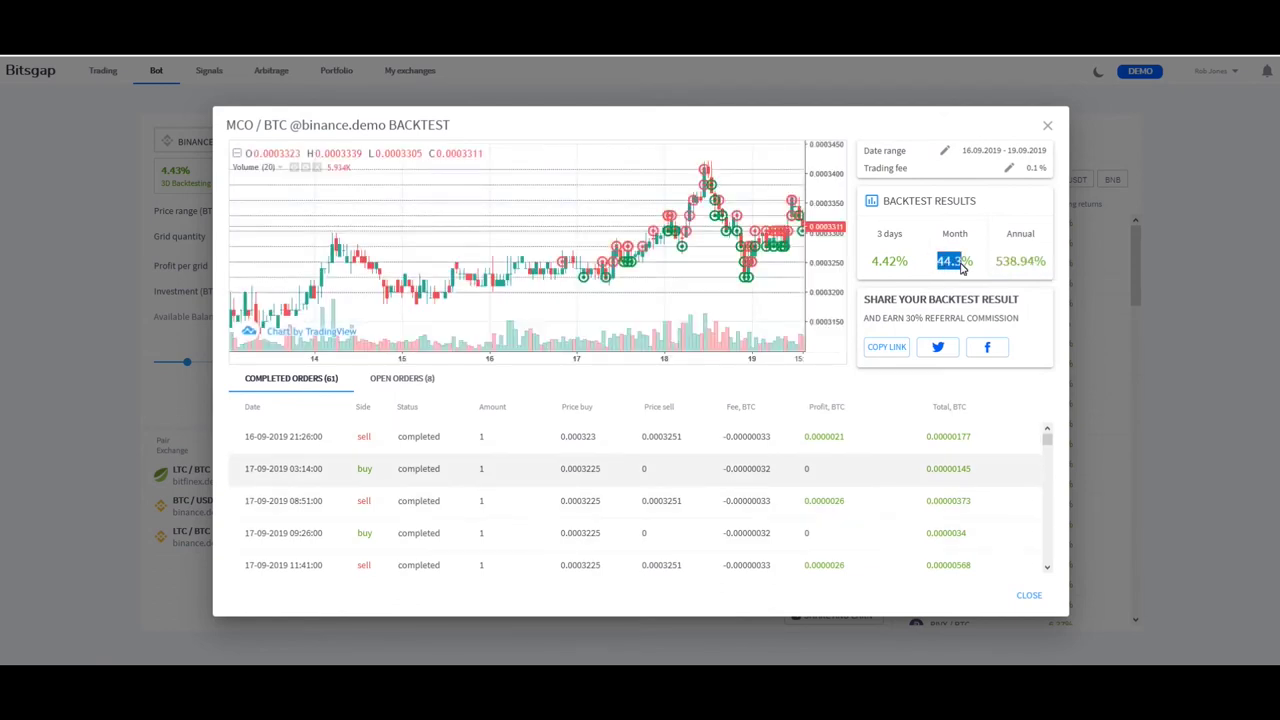
scroll(1047, 445, "down", 5)
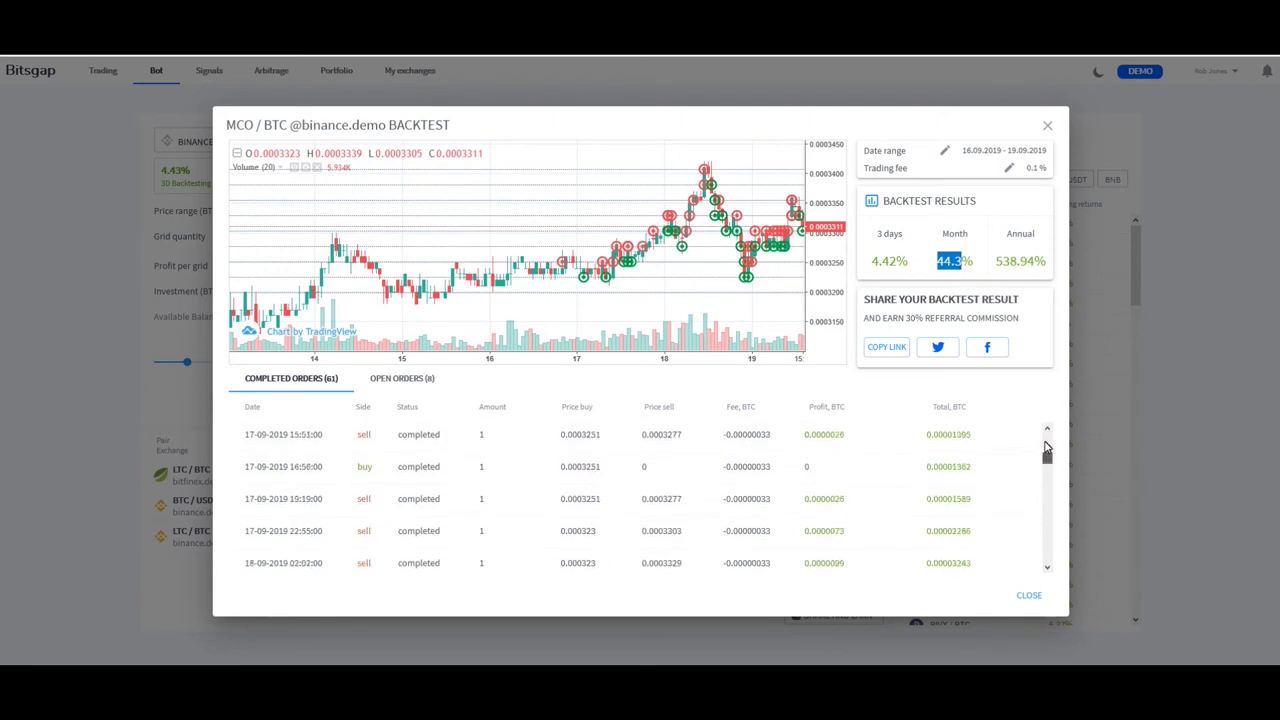
scroll(1047, 446, "down", 10)
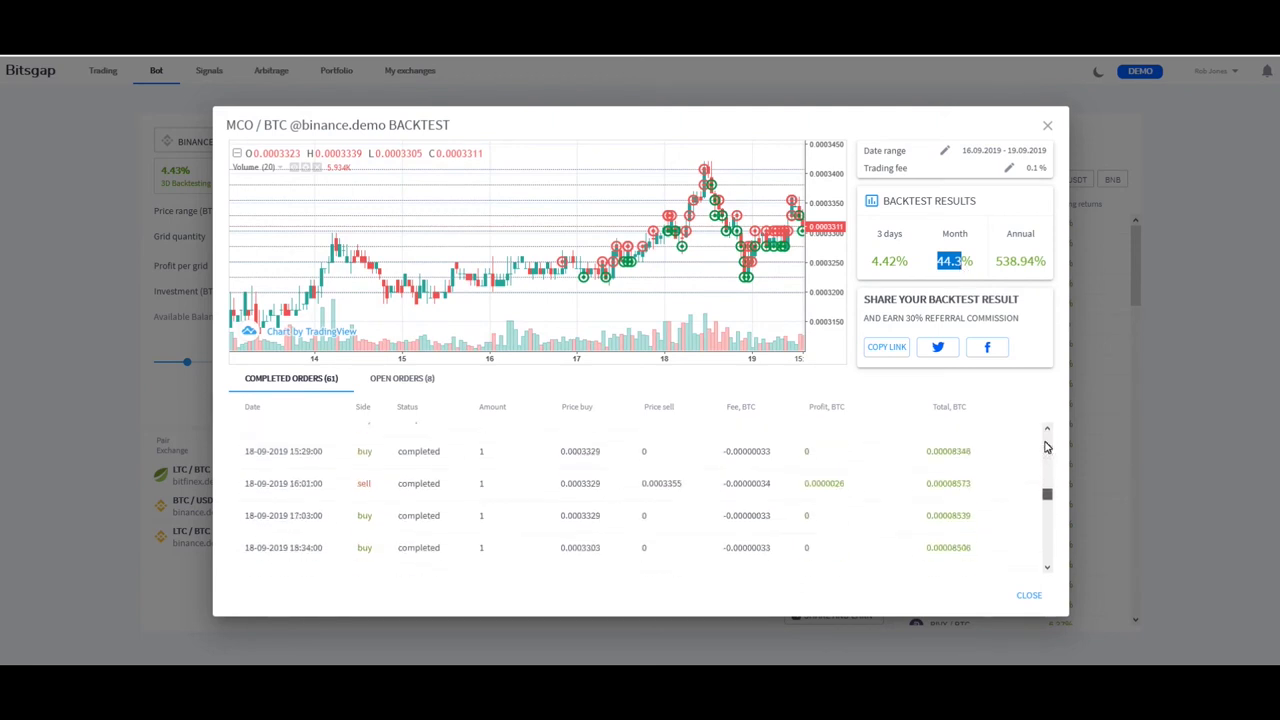
scroll(1046, 443, "up", 5)
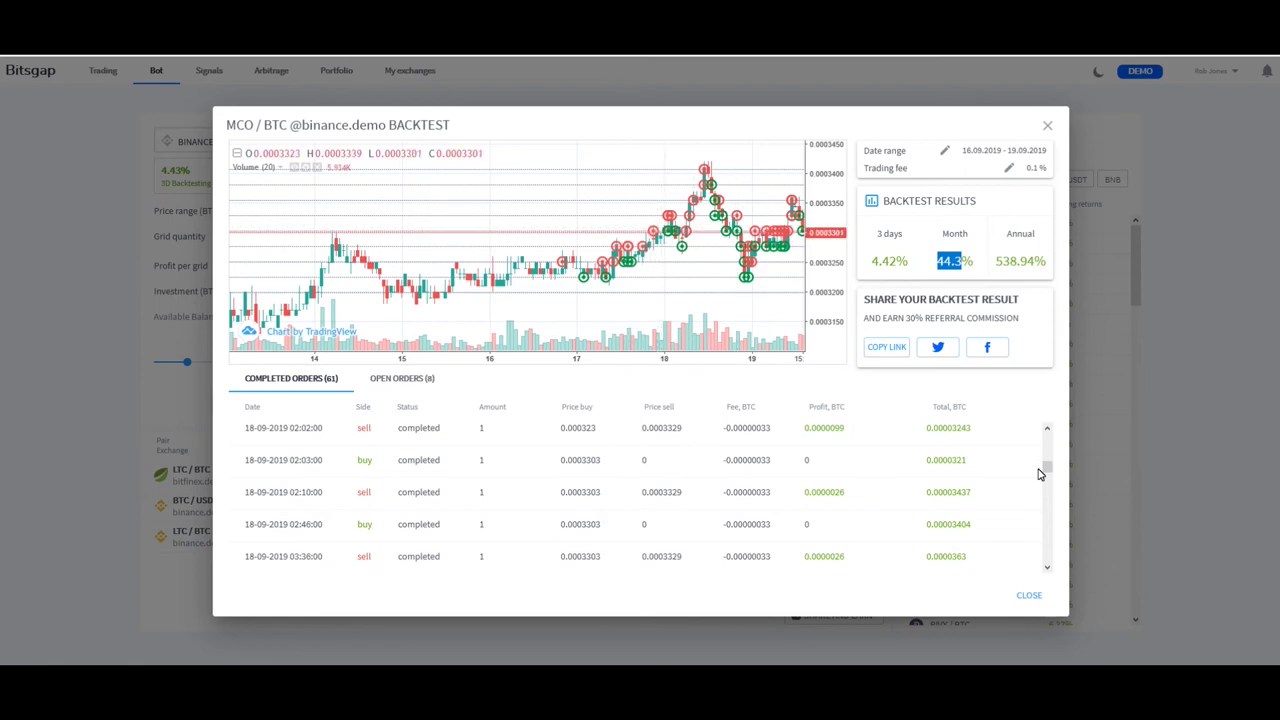
left_click(1047, 126)
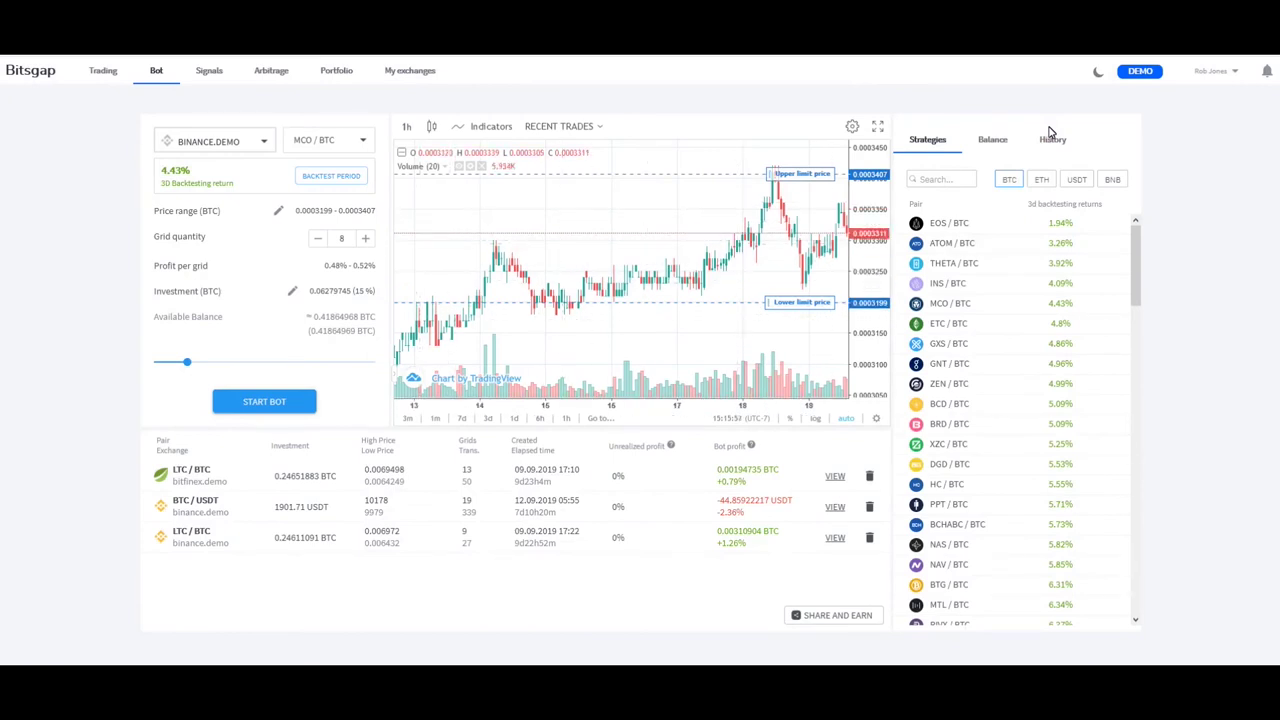
Inspect the MCO/BTC price range settings without changing them, and show the chart over a 3-day range.
left_click(279, 211)
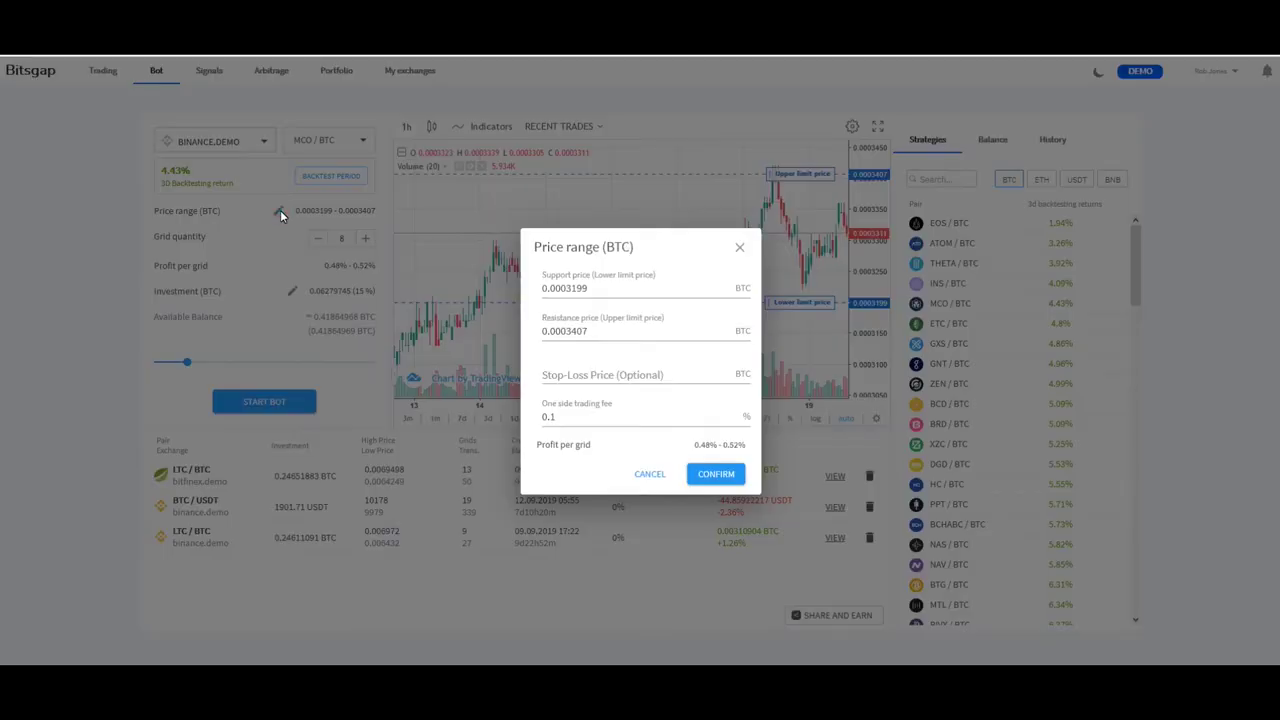
left_click(649, 474)
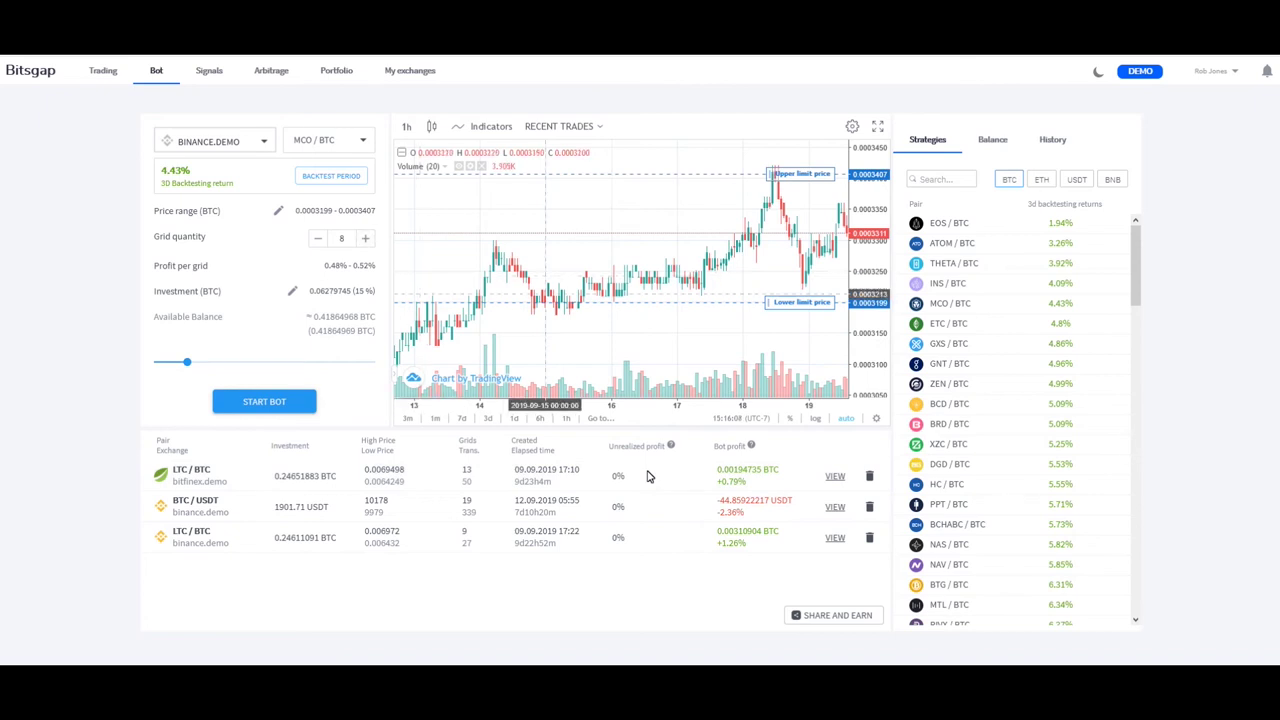
scroll(870, 217, "down", 1)
left_click_drag(870, 217, 877, 292)
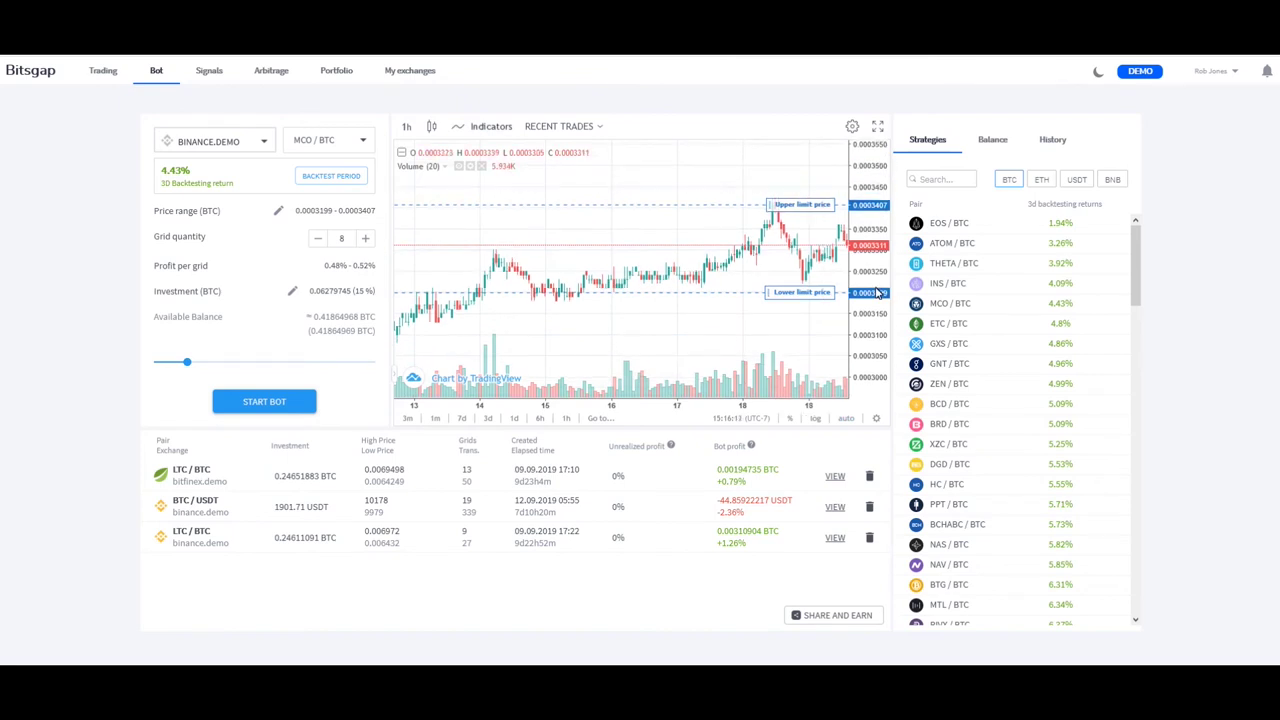
left_click(489, 418)
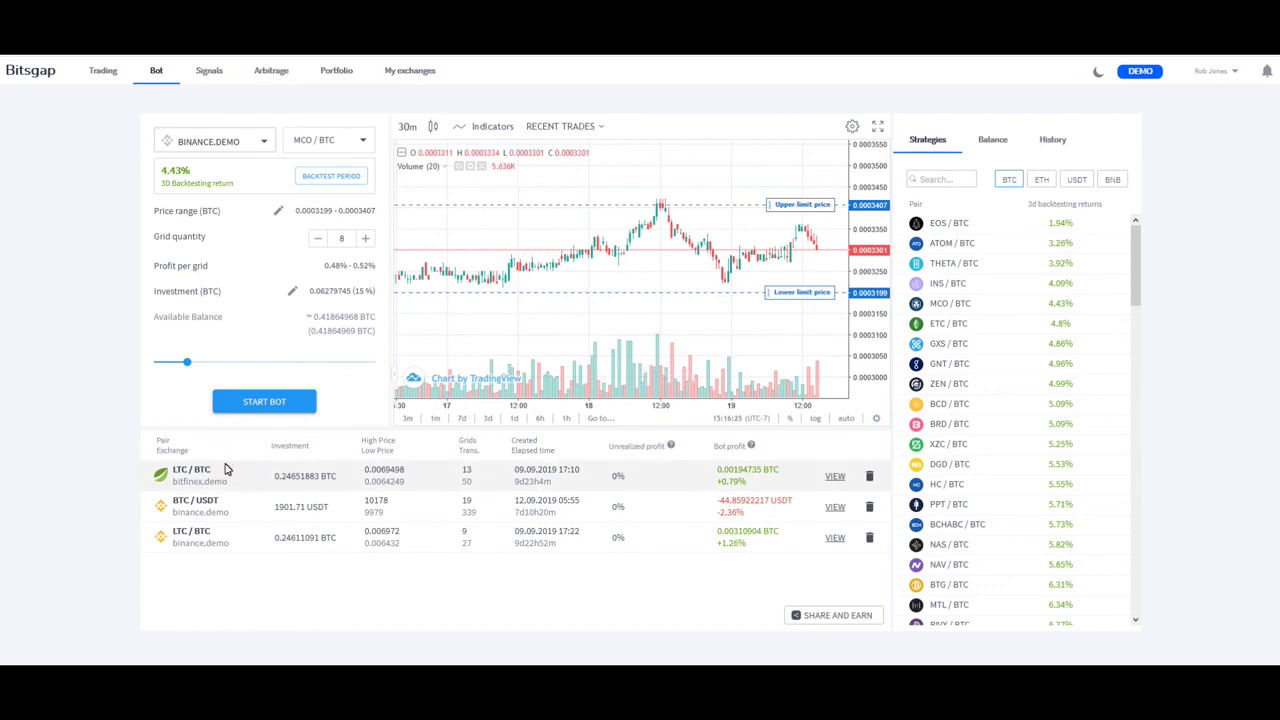
Open the running LTC/BTC bot on bitfinex.demo with its grid orders on the chart, and delete that bot.
left_click(193, 475)
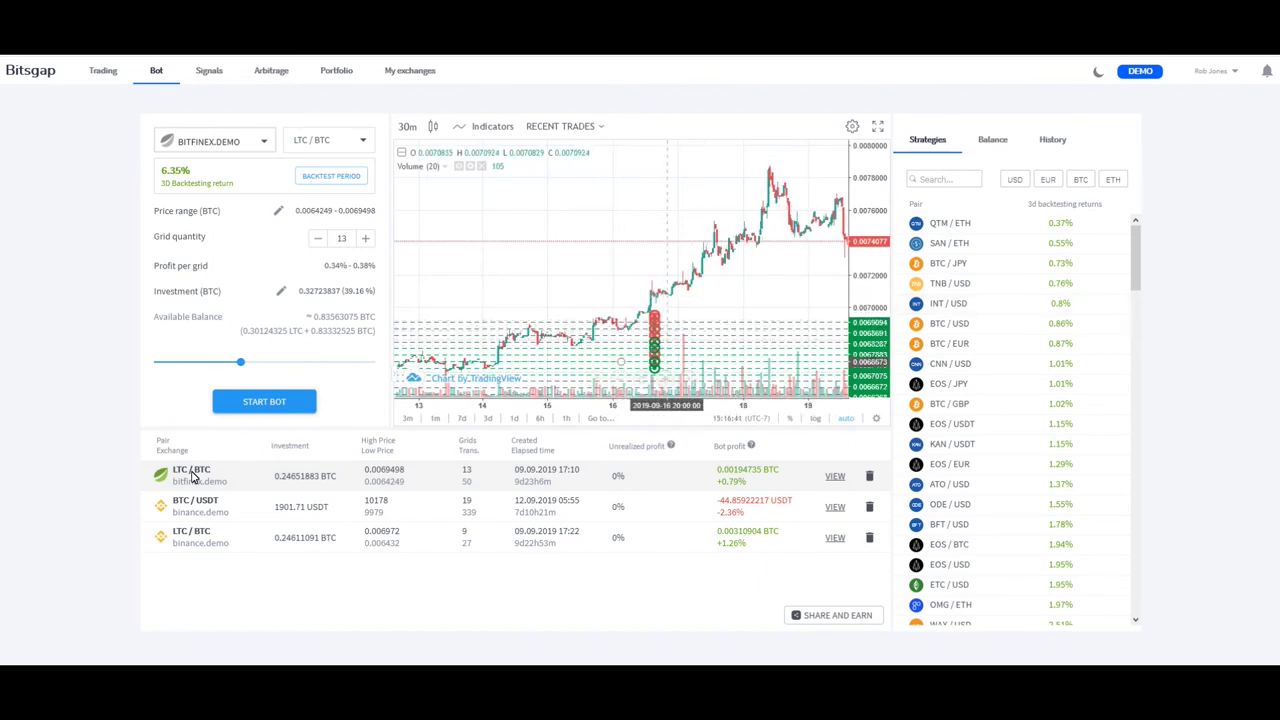
left_click_drag(858, 303, 861, 347)
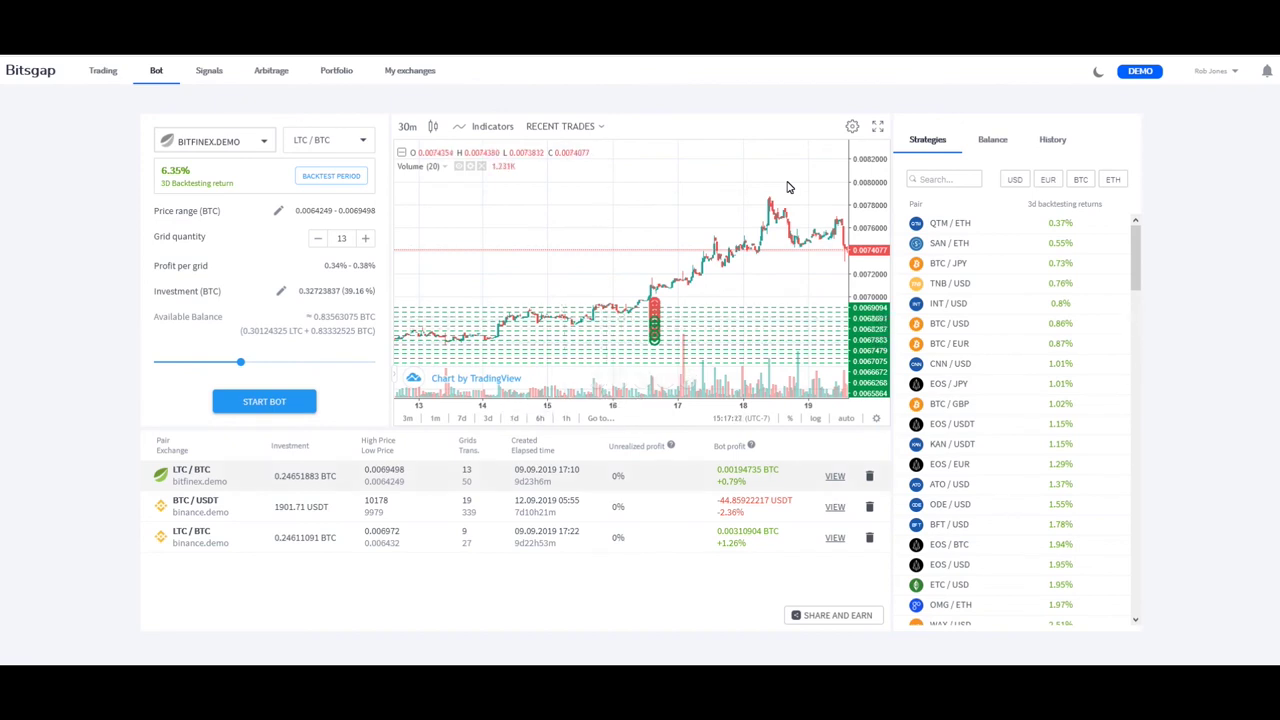
left_click(868, 477)
left_click(612, 406)
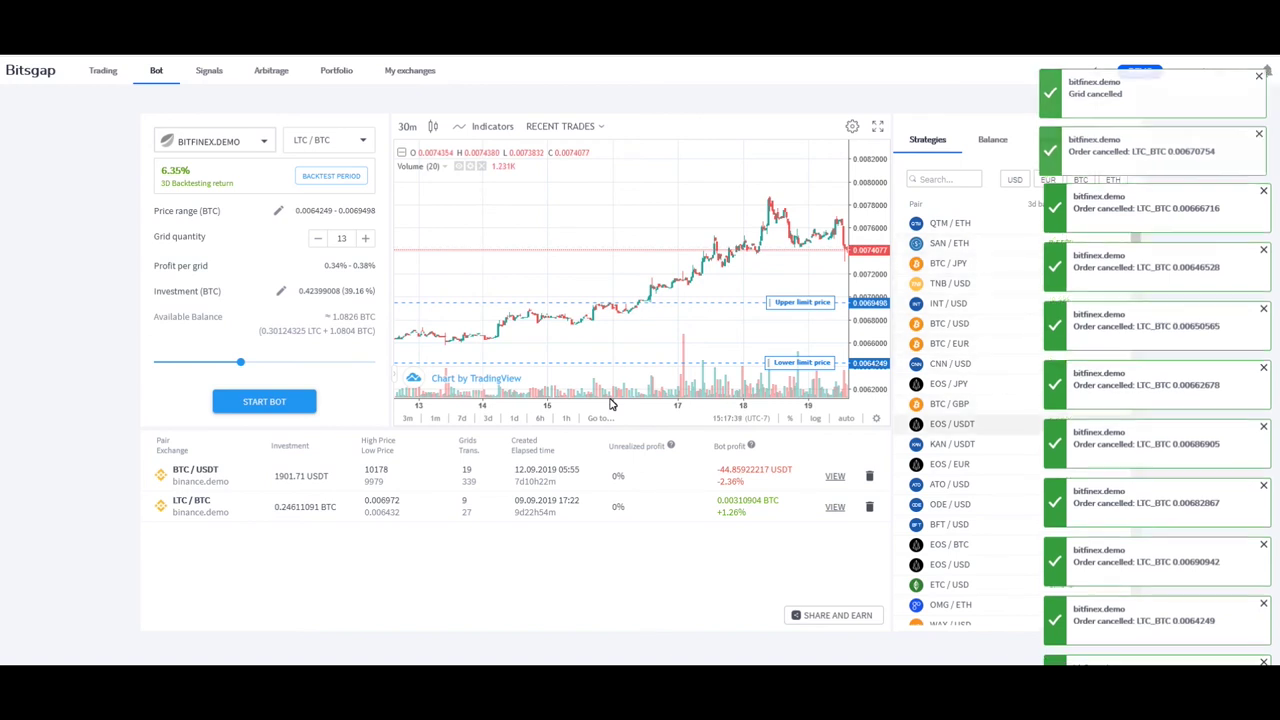
Load the EOS/USDT strategy on Bitfinex.demo and try the BTC and ETH filters on the strategy list.
left_click(951, 425)
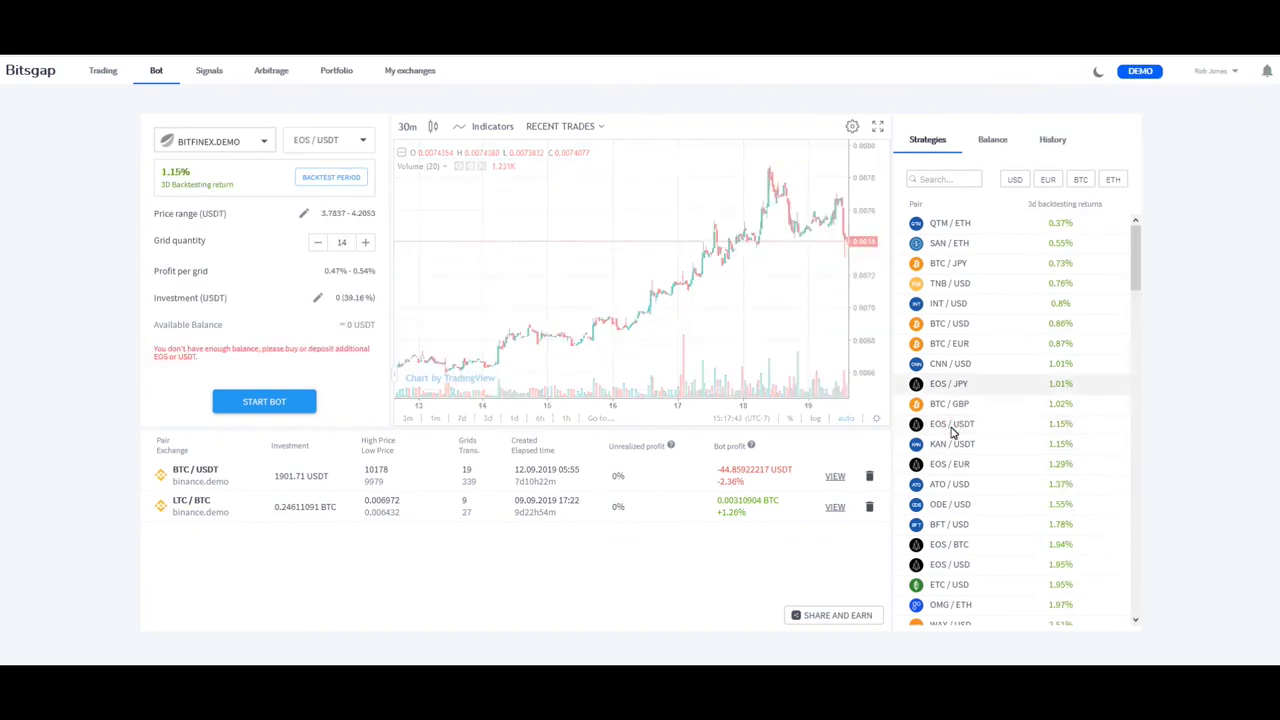
left_click(1078, 184)
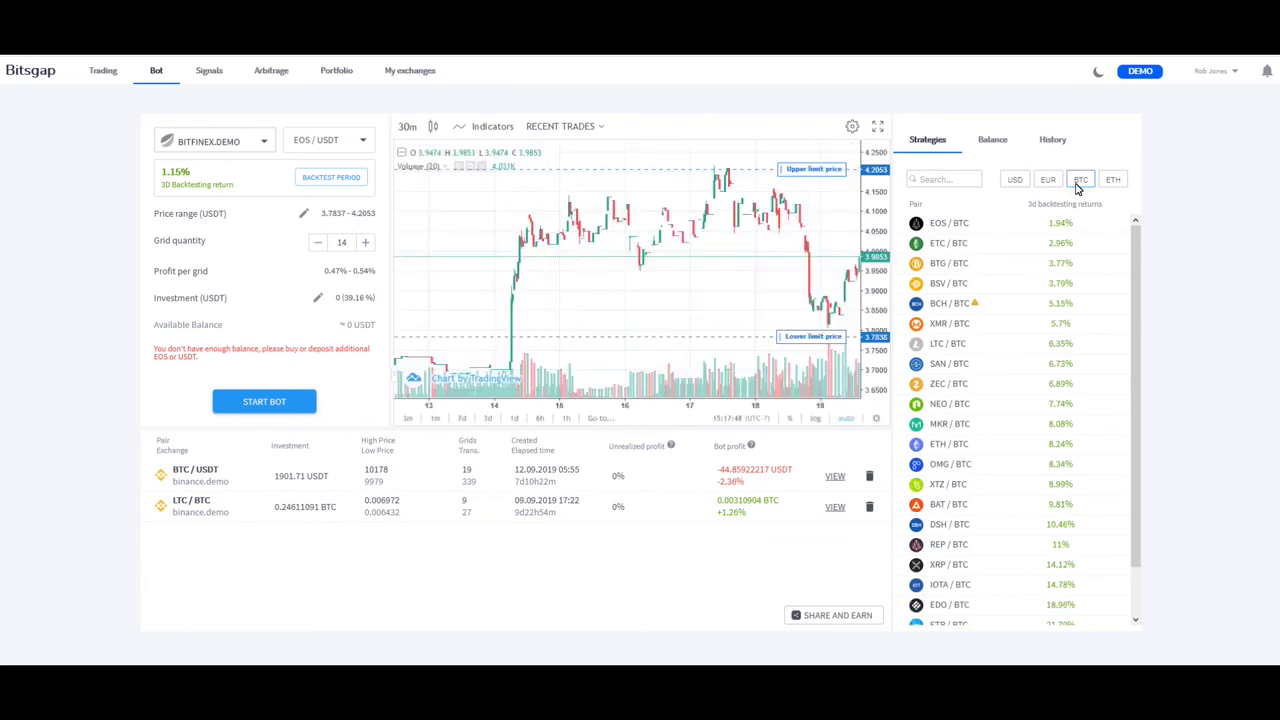
left_click(1079, 184)
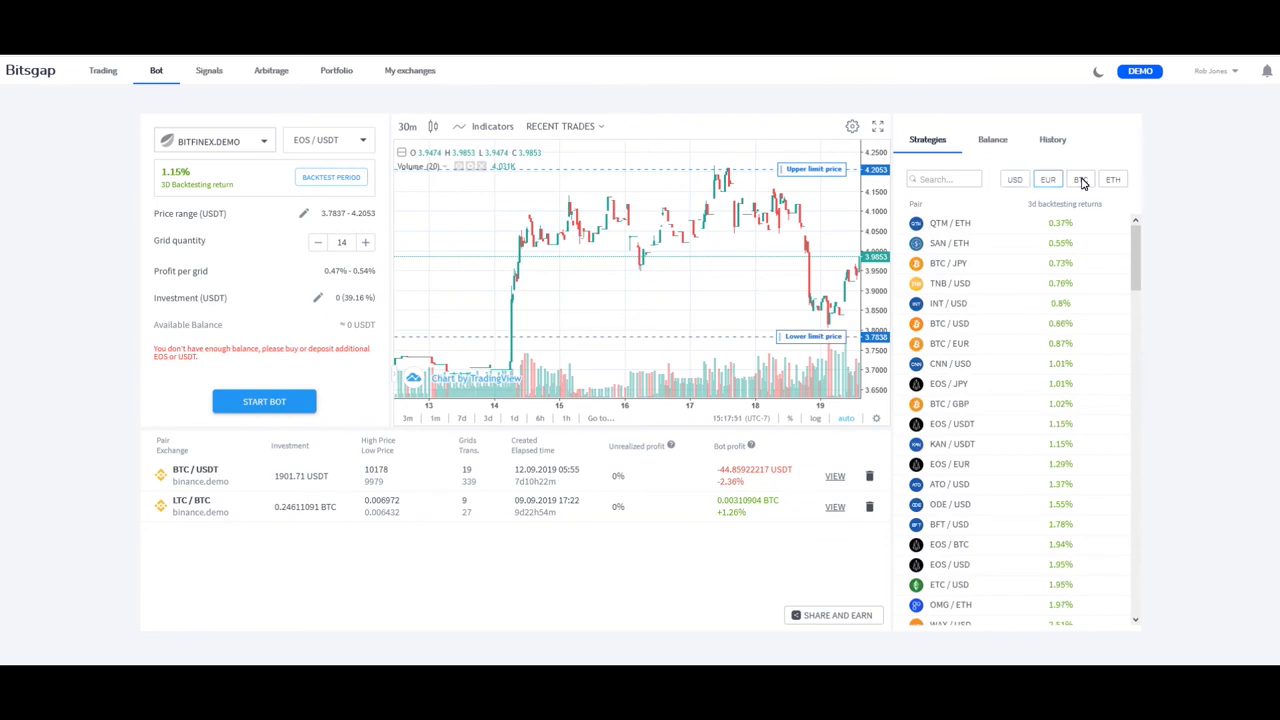
left_click(1113, 182)
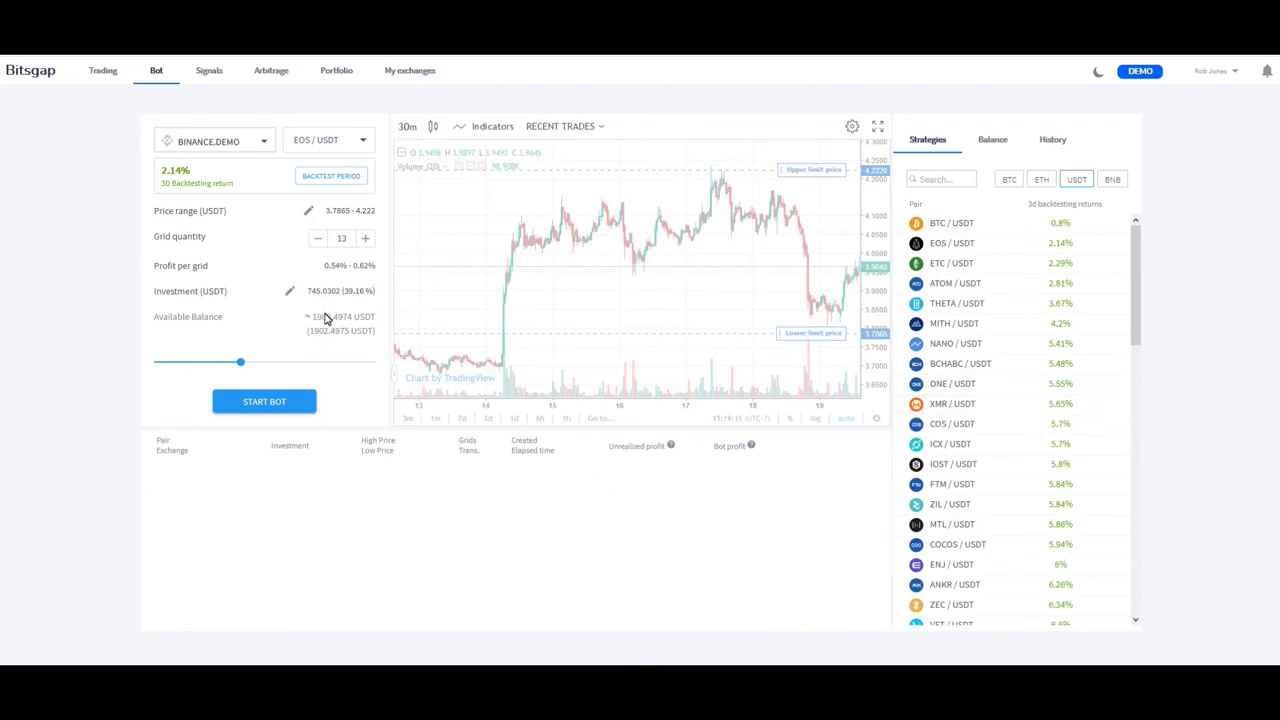
Set the investment of the EOS/USDT bot on Binance.demo to 25% of the available balance.
left_click_drag(313, 318, 365, 323)
left_click_drag(240, 362, 212, 364)
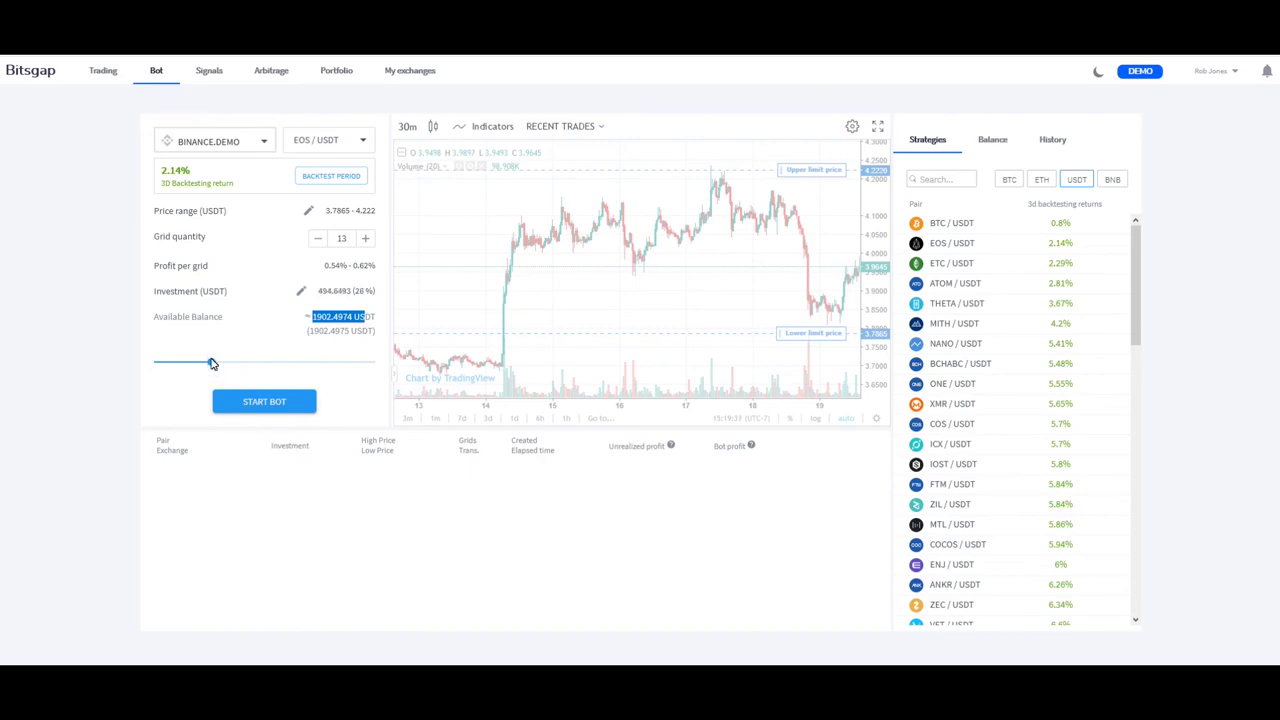
left_click_drag(316, 291, 349, 300)
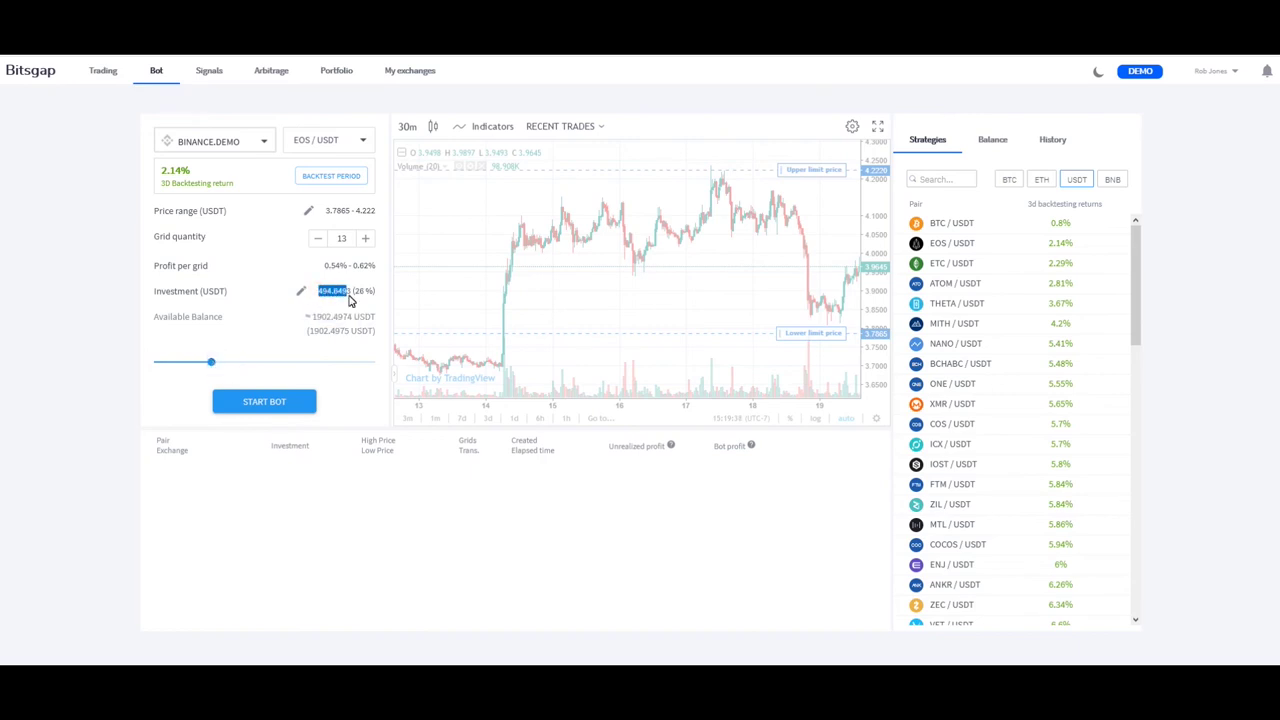
left_click_drag(211, 363, 212, 368)
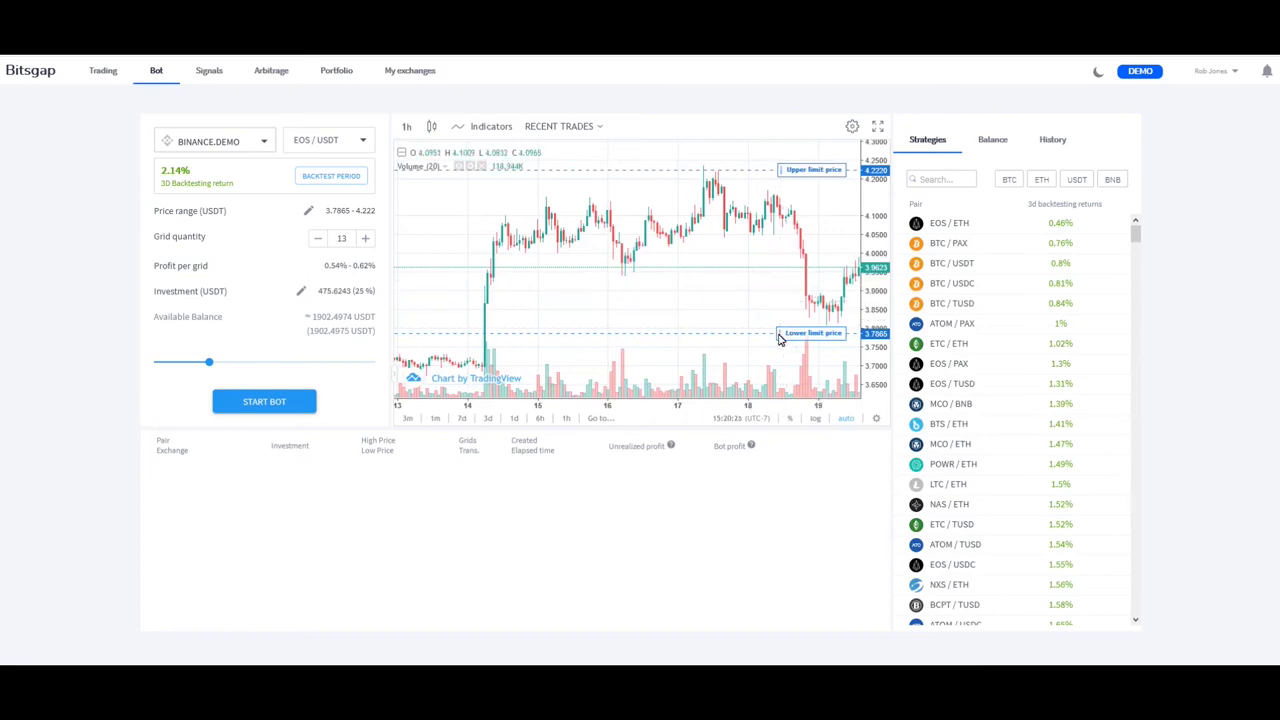
Narrow the EOS/USDT bot's price range on the chart to a lower limit of 3.8609 and an upper limit of 4.1491.
left_click_drag(777, 337, 779, 339)
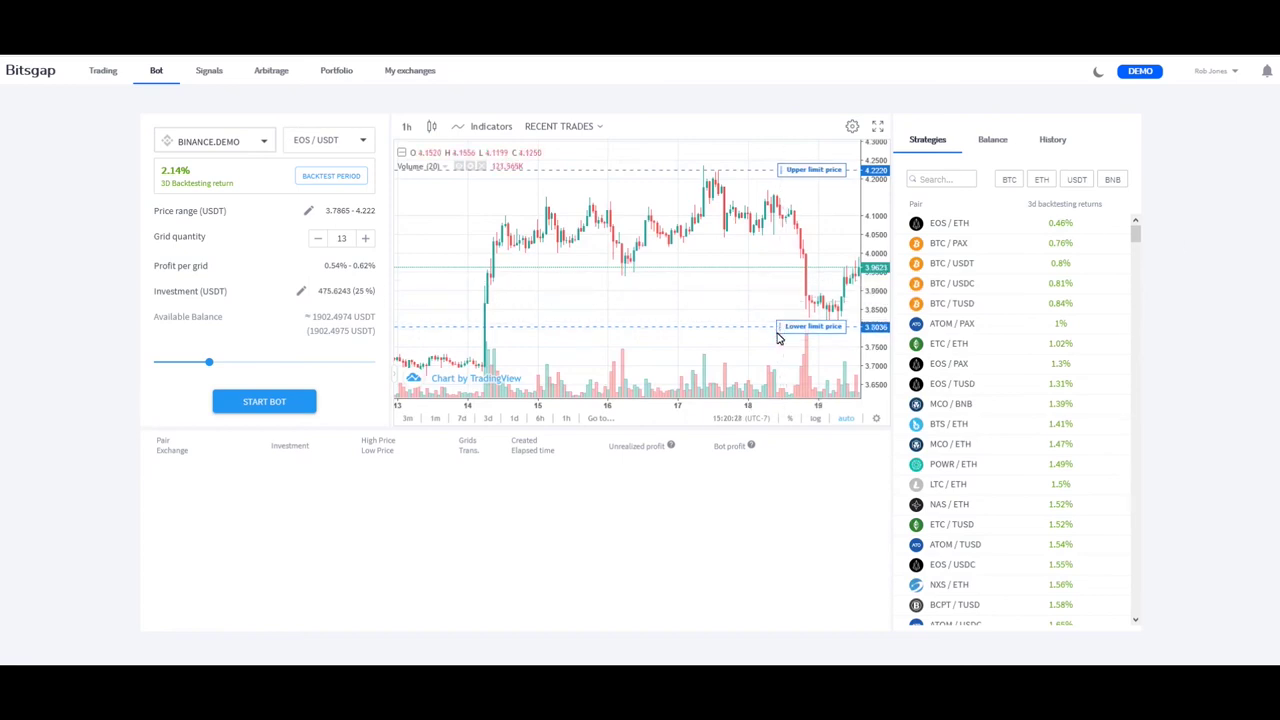
mouse_move(780, 170)
left_mouse_down()
mouse_move(782, 215)
mouse_move(782, 197)
left_mouse_up()
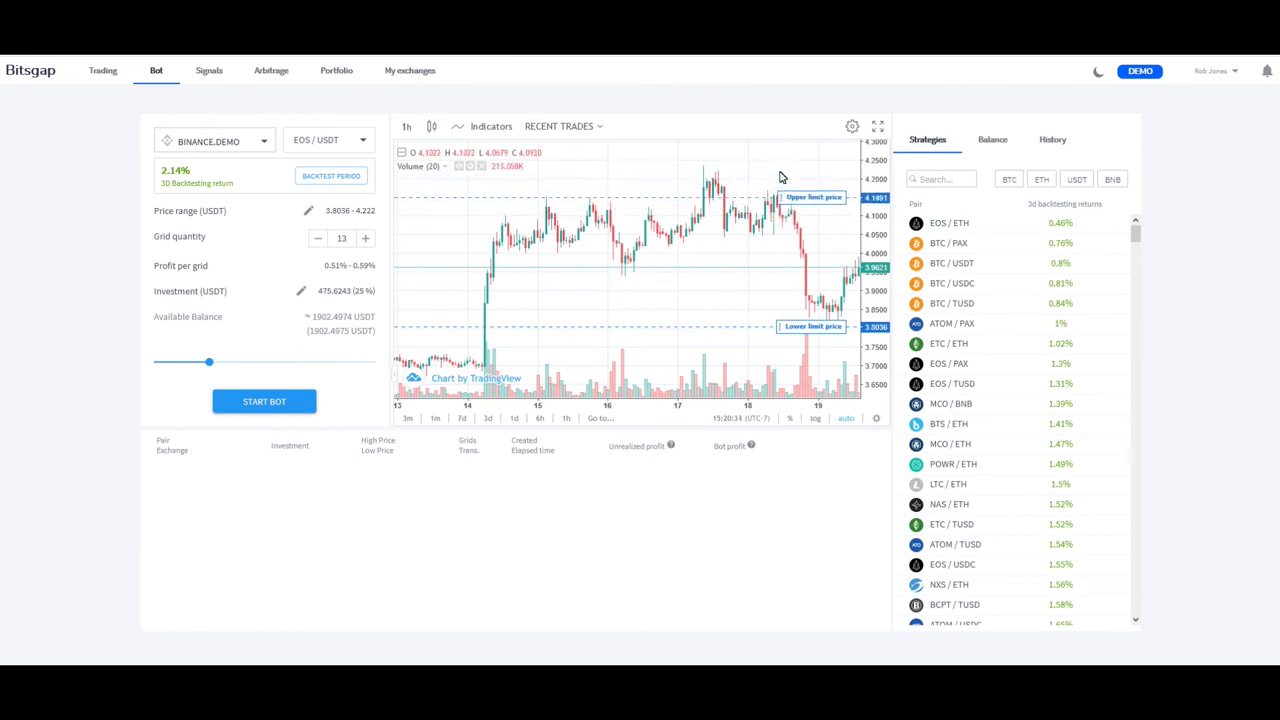
left_click_drag(781, 327, 781, 305)
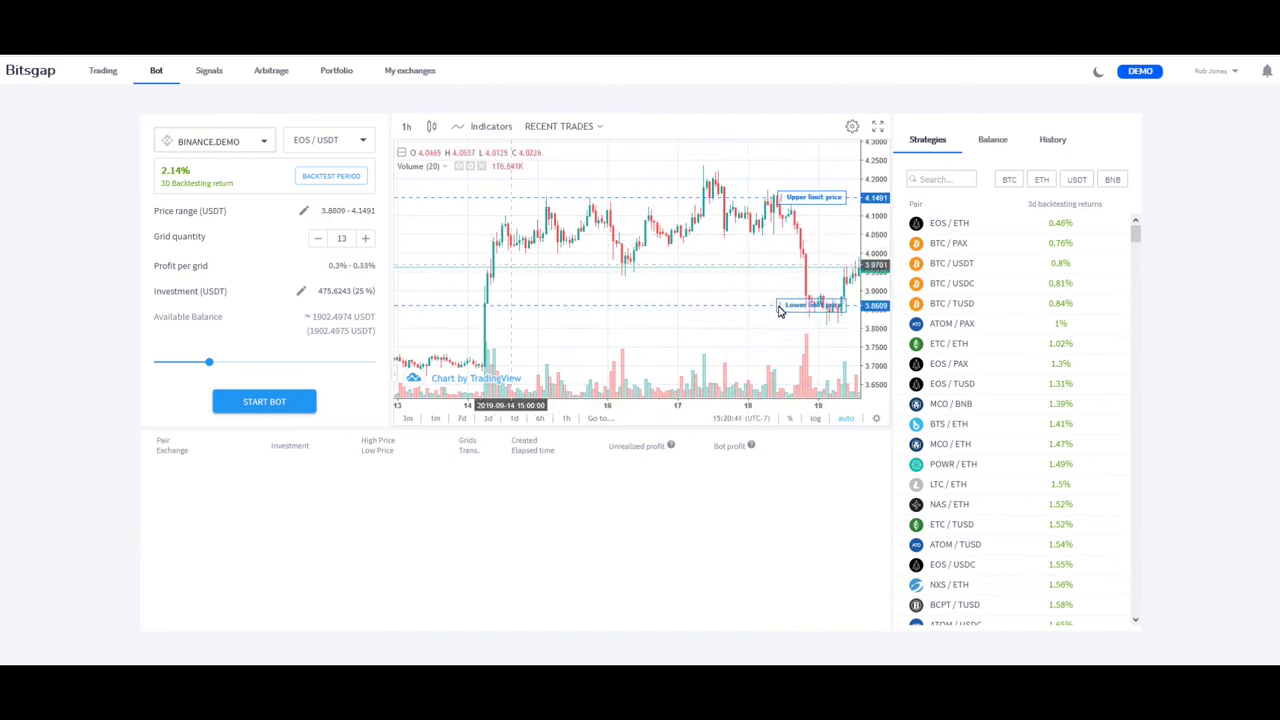
scroll(781, 311, "down", 2)
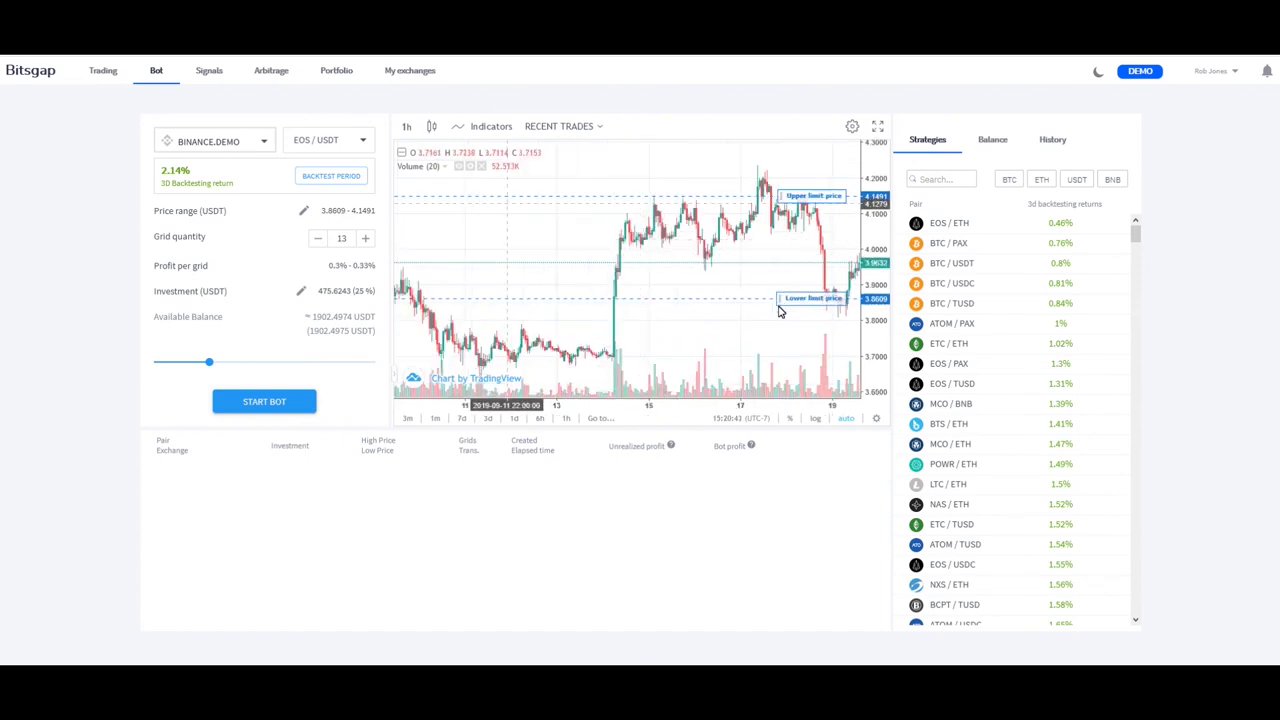
Set the grid quantity to 20, start the EOS/USDT bot and accept the required initial EOS purchase.
double_click(338, 241)
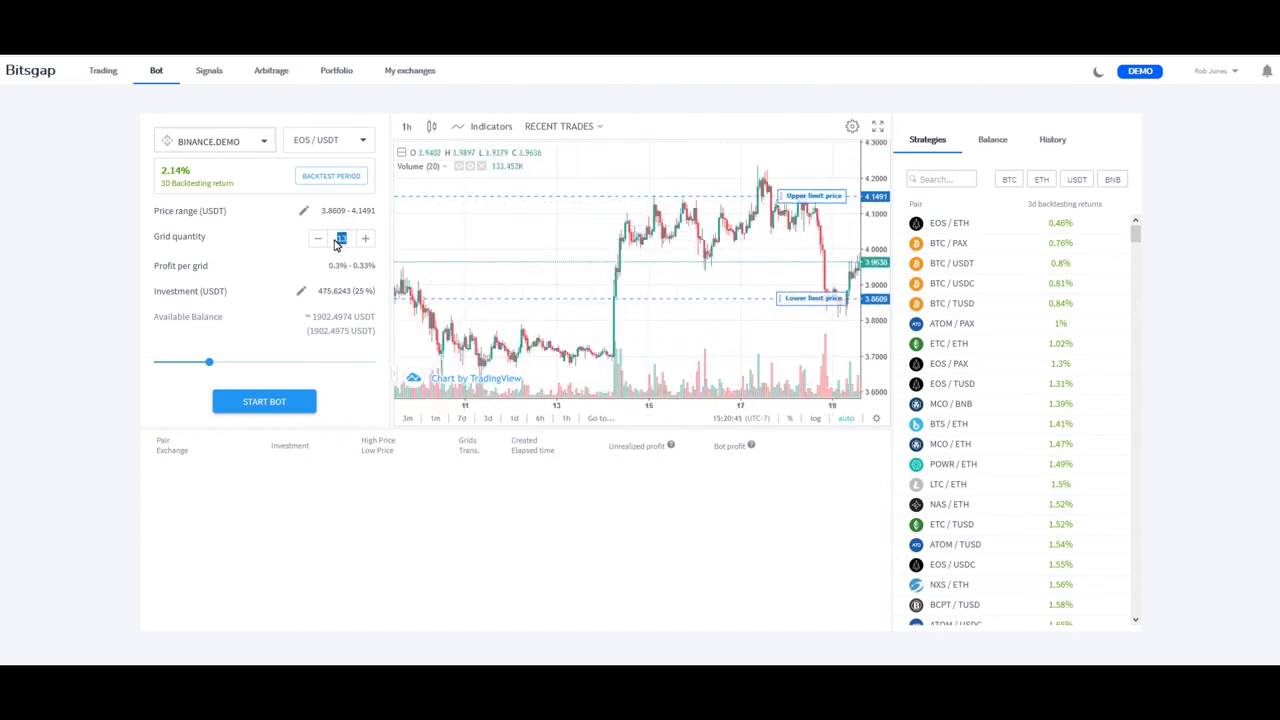
type("20")
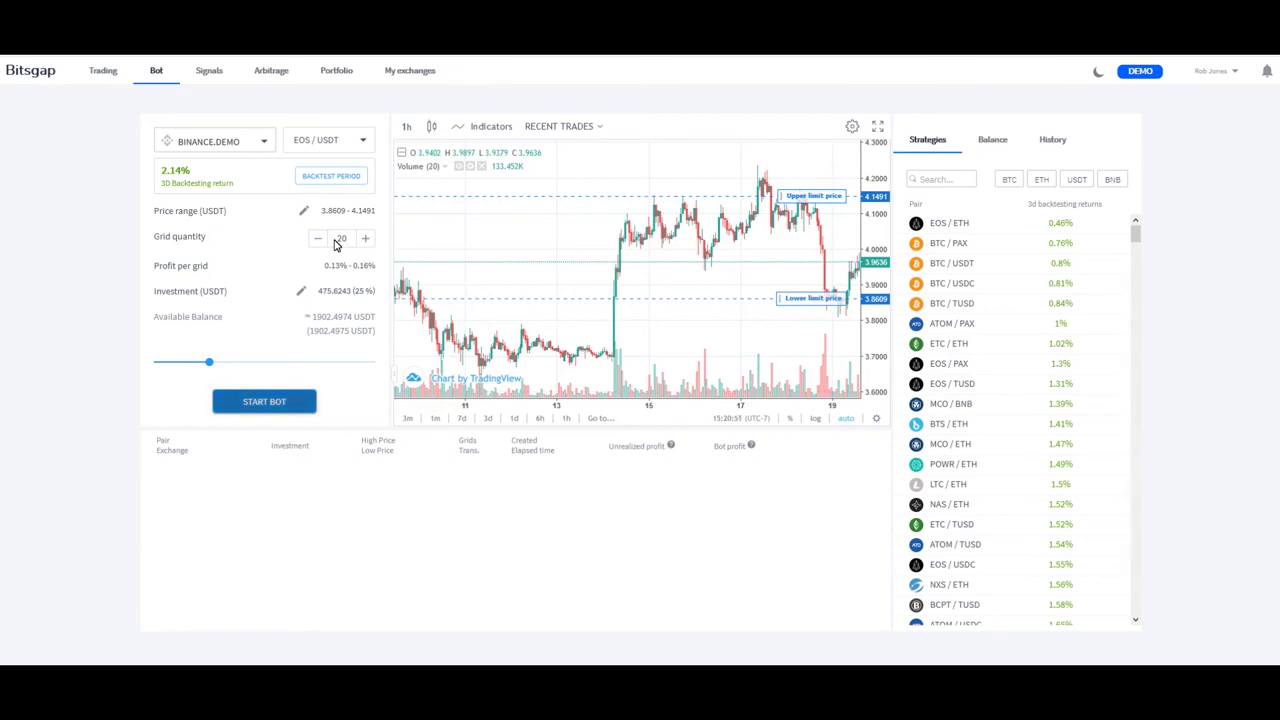
left_click(264, 401)
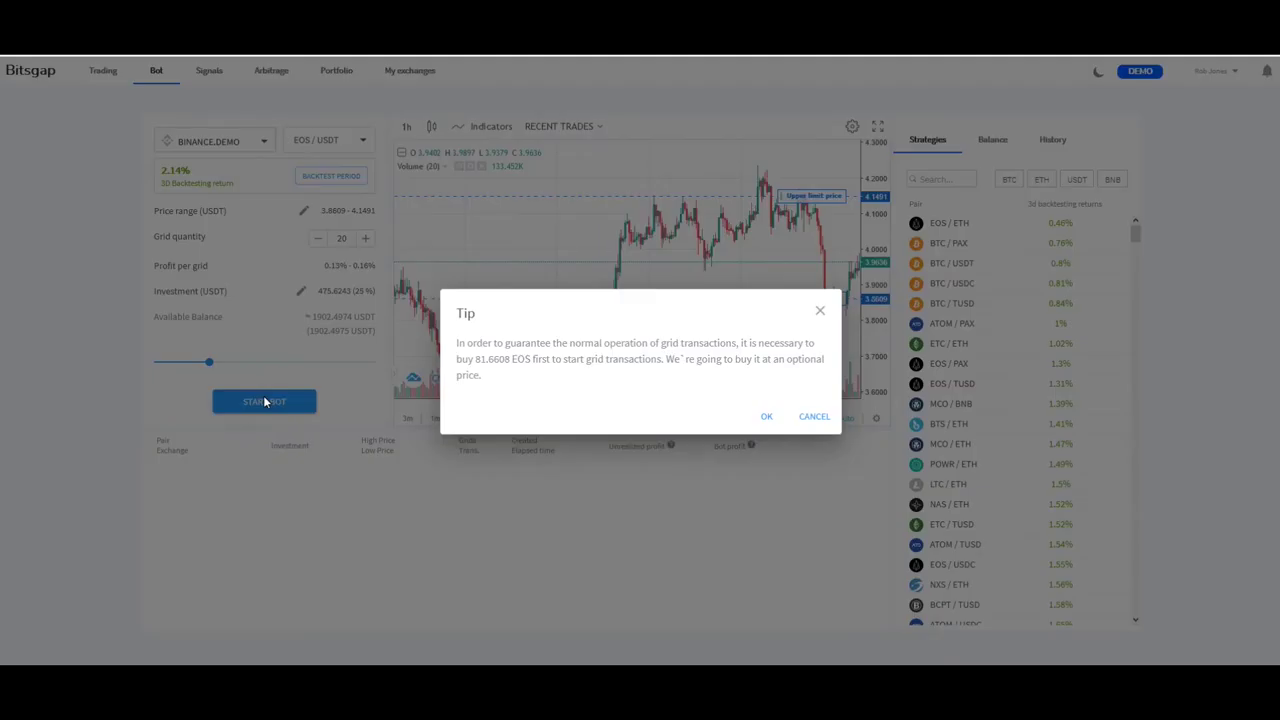
left_click_drag(475, 359, 538, 370)
left_click(766, 416)
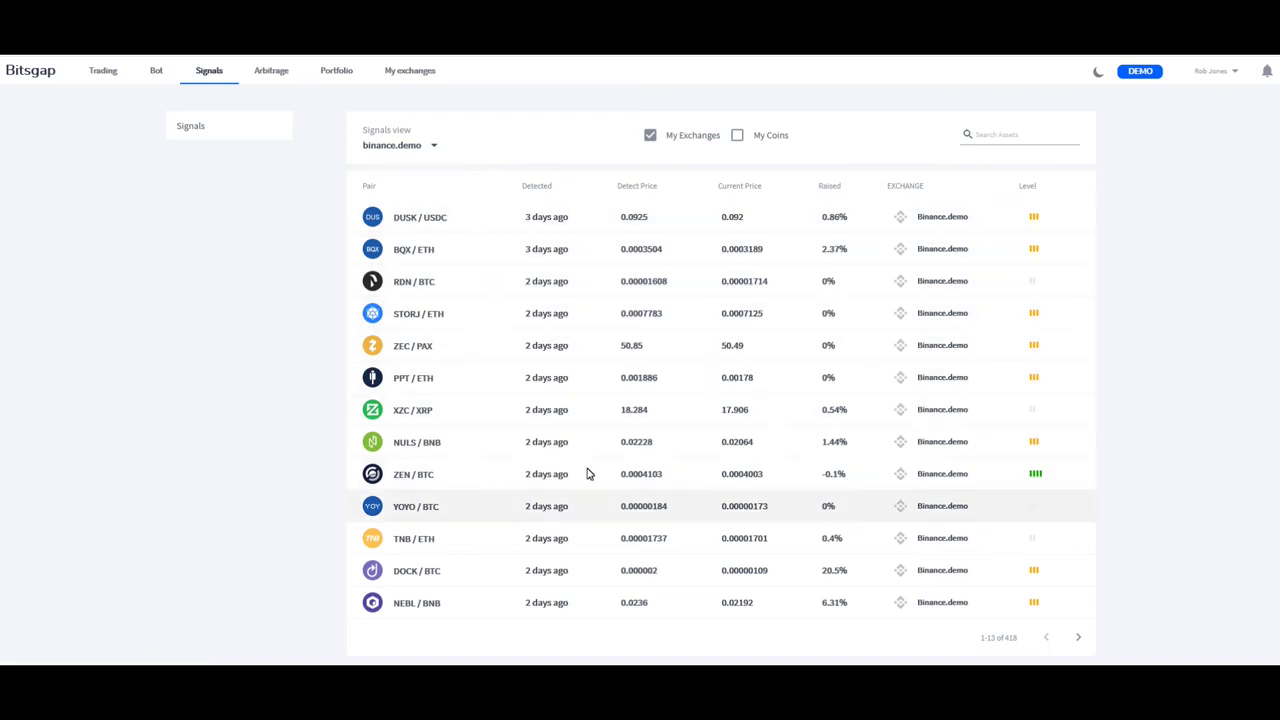
Search the binance.demo signals for "eth".
left_click(616, 187)
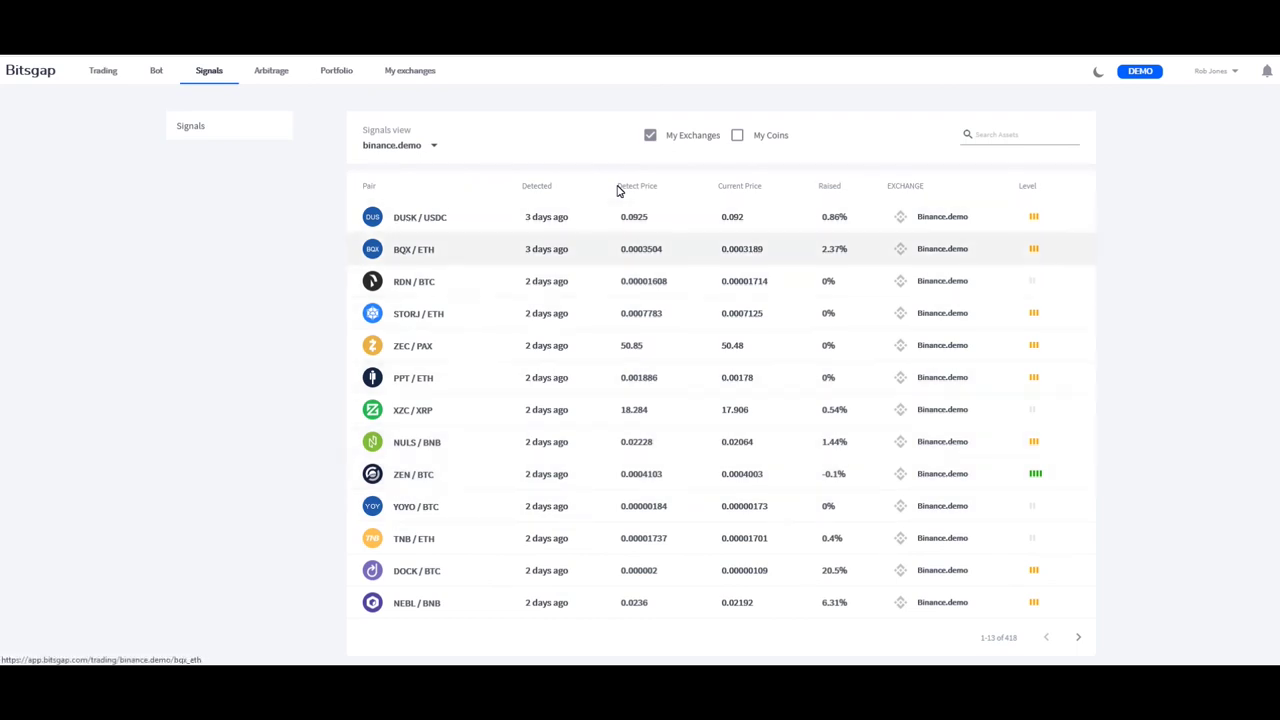
left_click(996, 134)
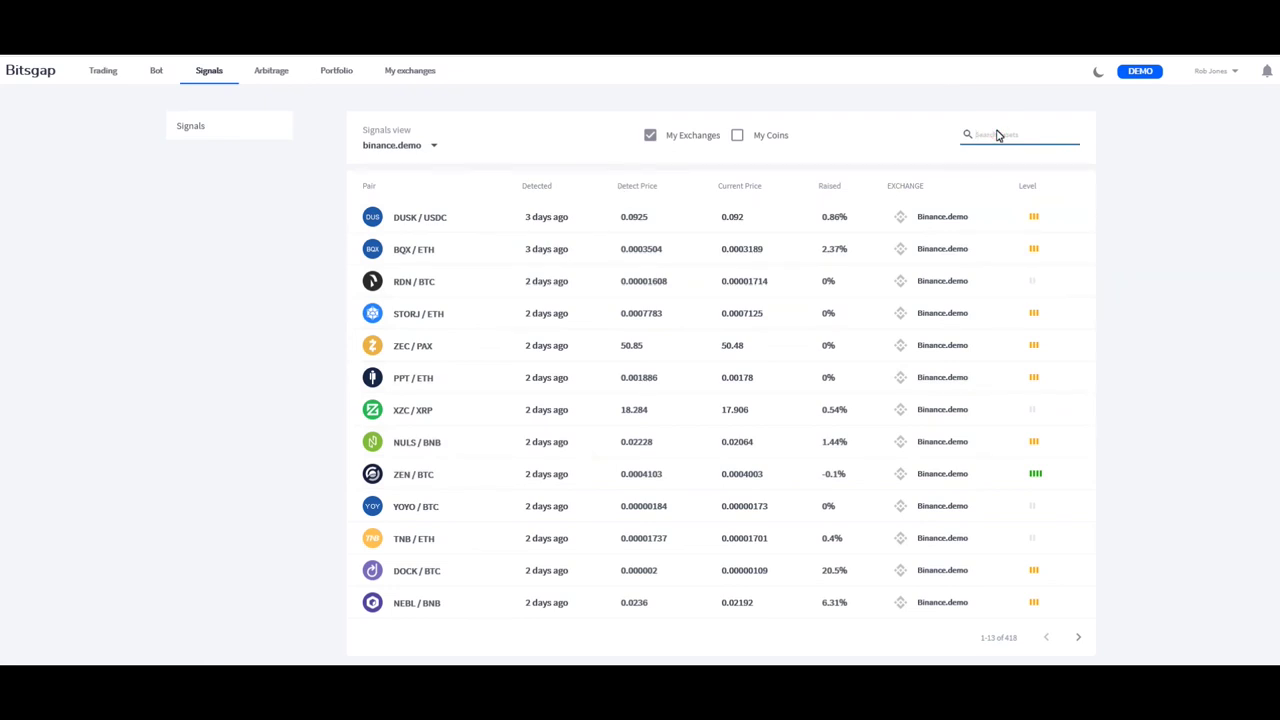
type("eth")
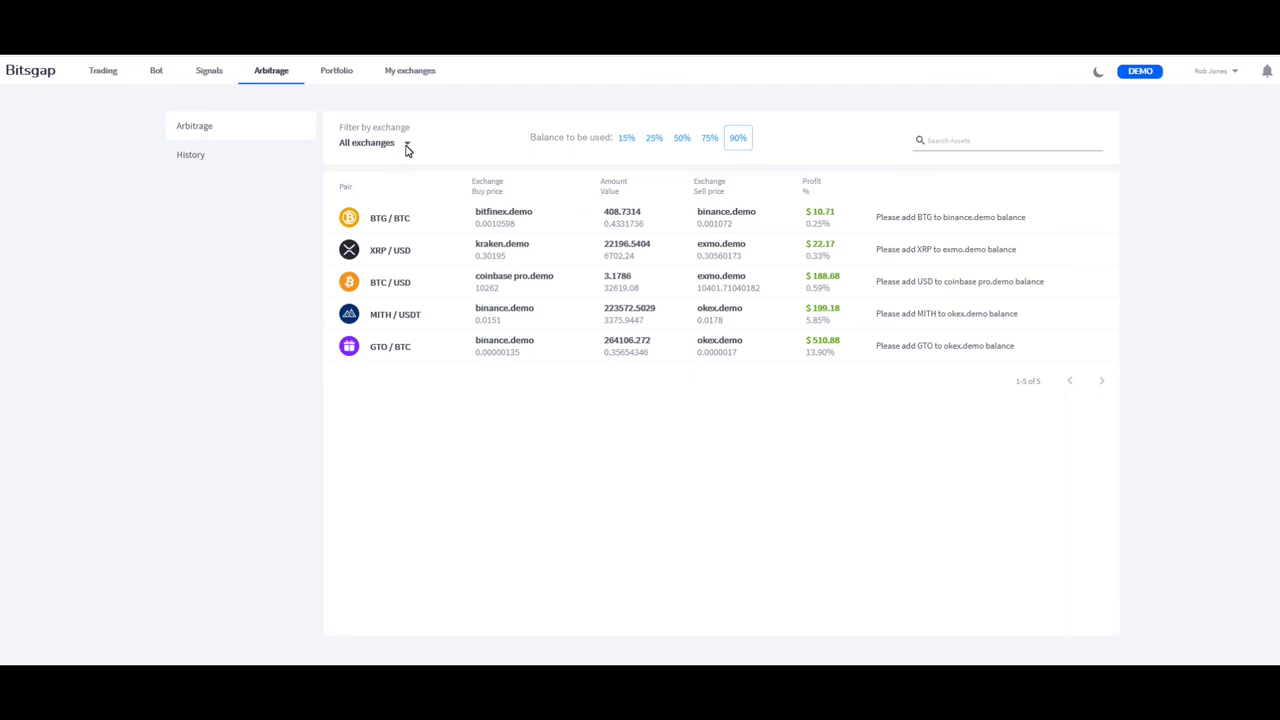
Filter the arbitrage opportunities to coinbase pro.demo and try the balance percentages from 25% to 90%, ending on 50%.
left_click(407, 148)
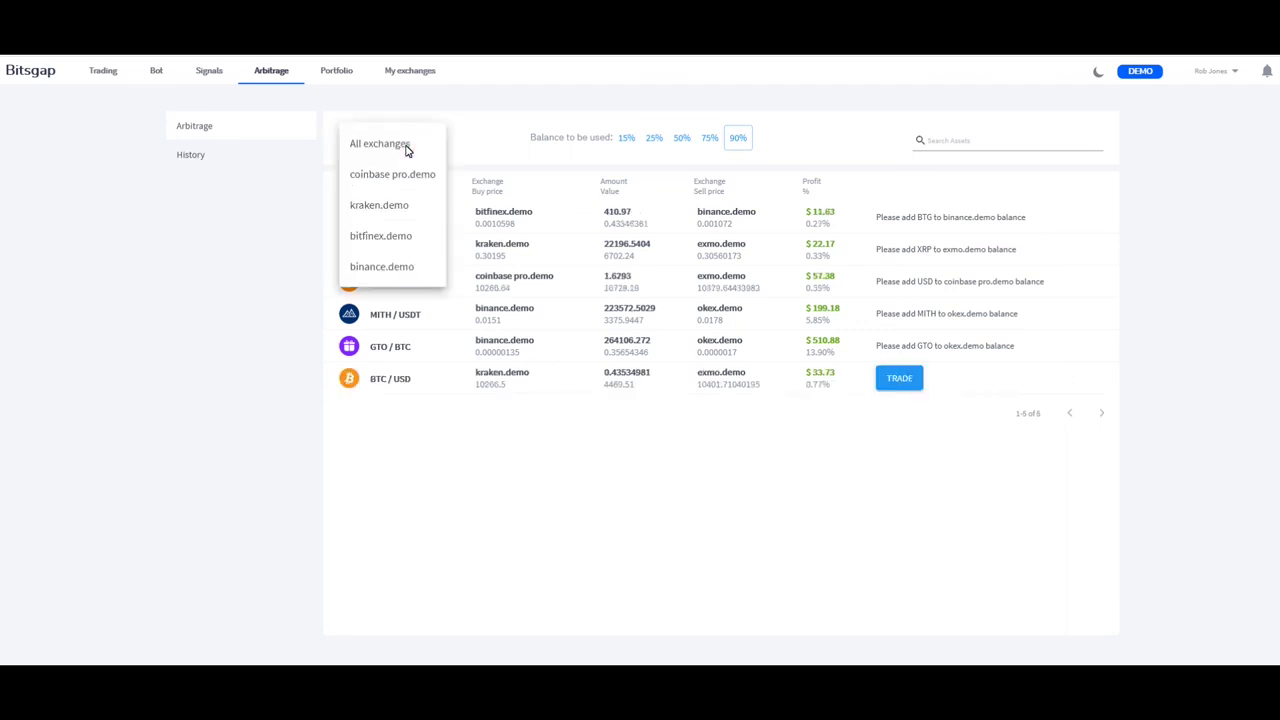
left_click(386, 176)
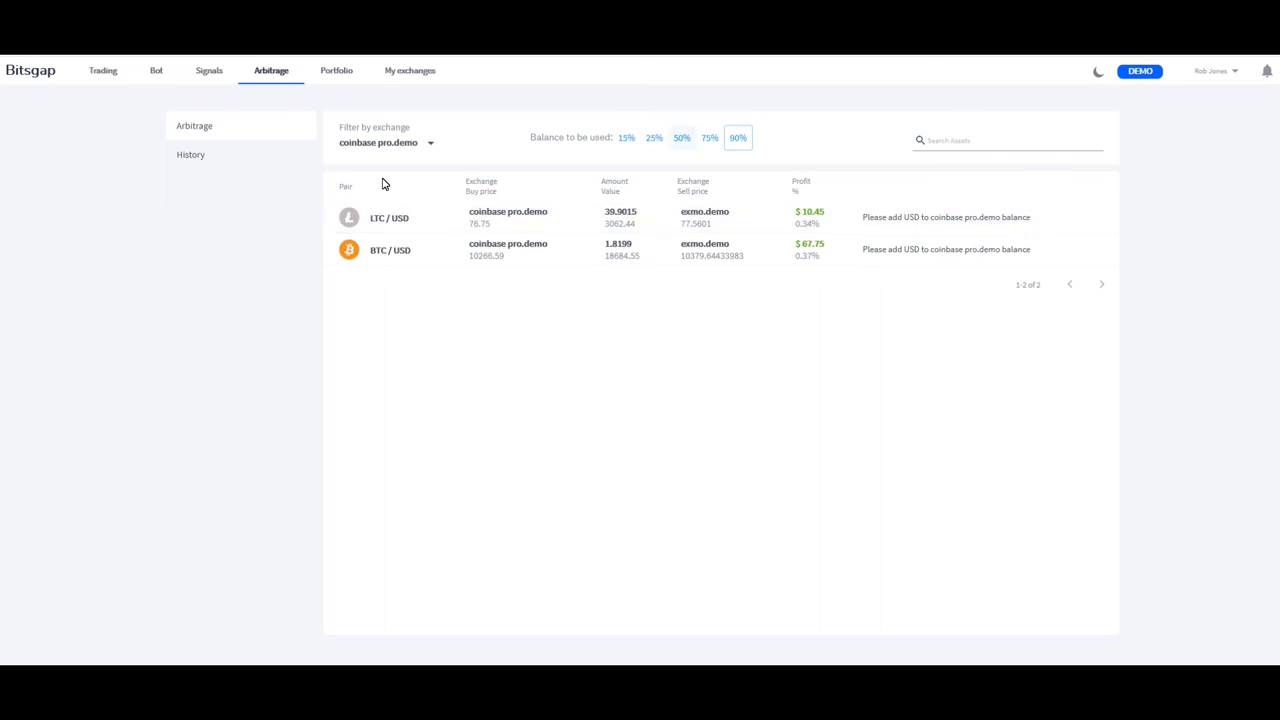
left_click(657, 139)
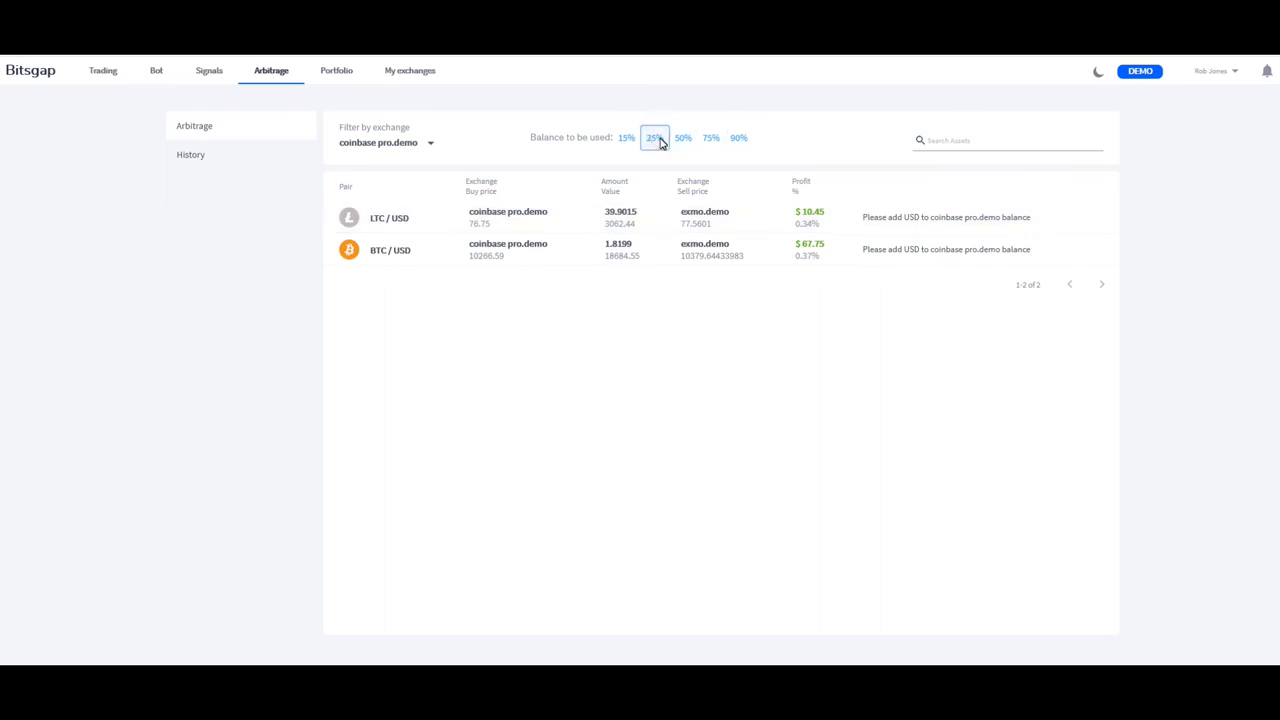
left_click(682, 139)
left_click(712, 143)
left_click(739, 141)
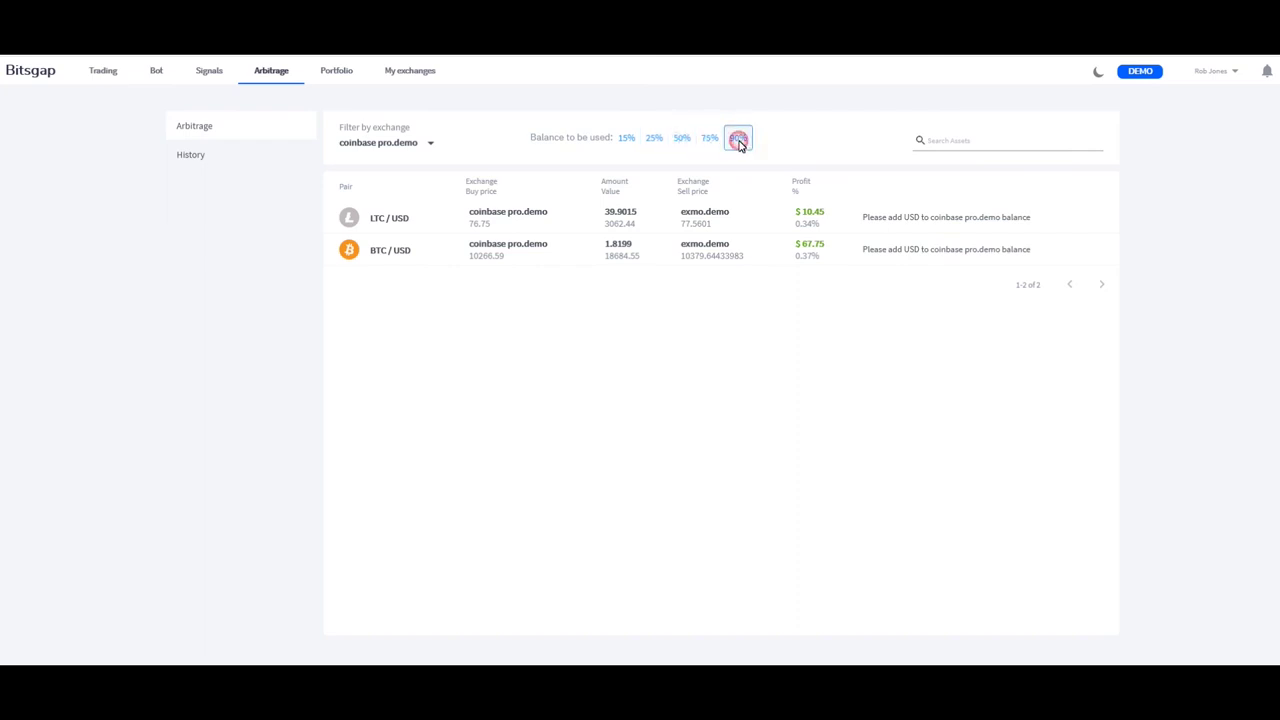
left_click(713, 139)
left_click(683, 139)
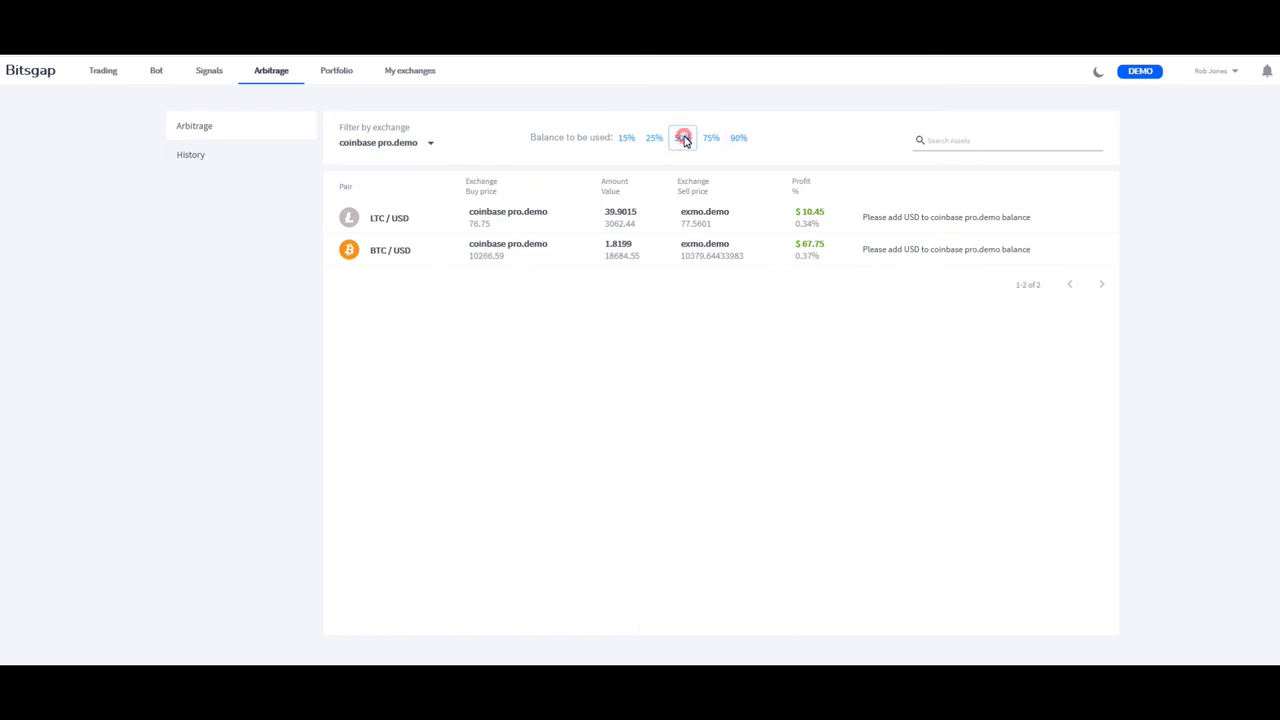
Check the arbitrage history for 19.08.2019 to 19.09.2019 and return to the arbitrage opportunities.
left_click(934, 140)
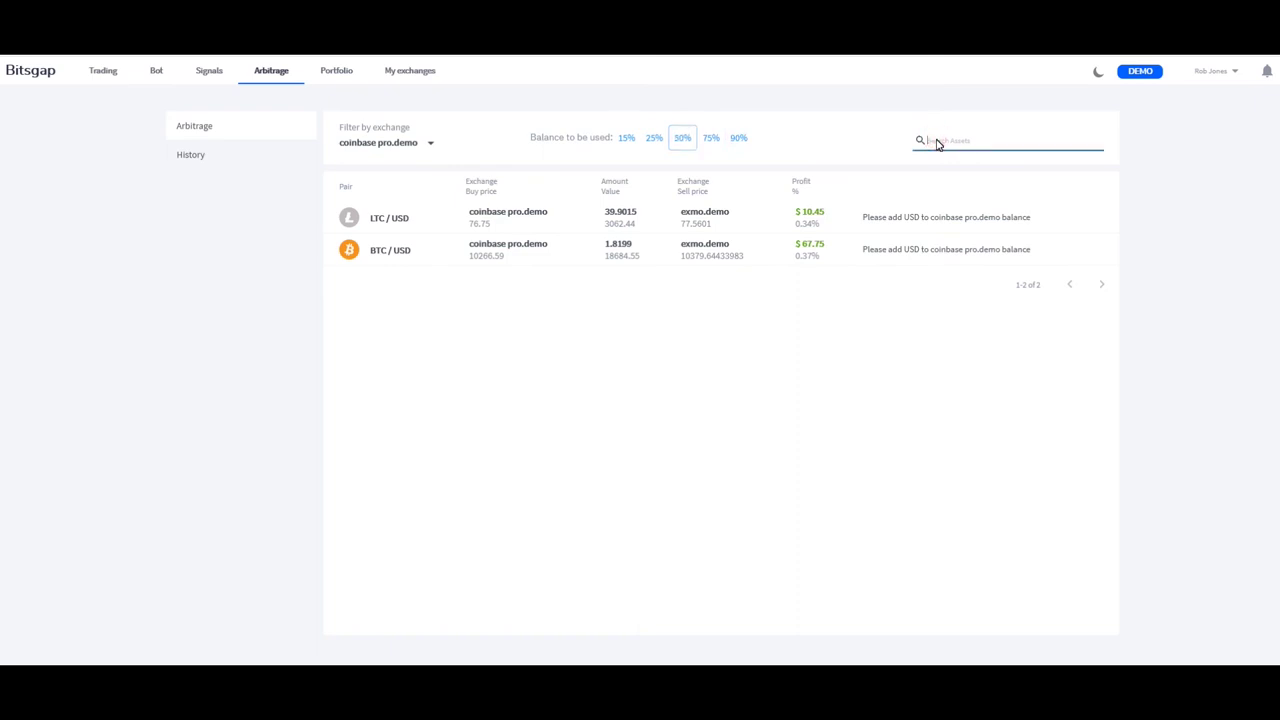
left_click(188, 163)
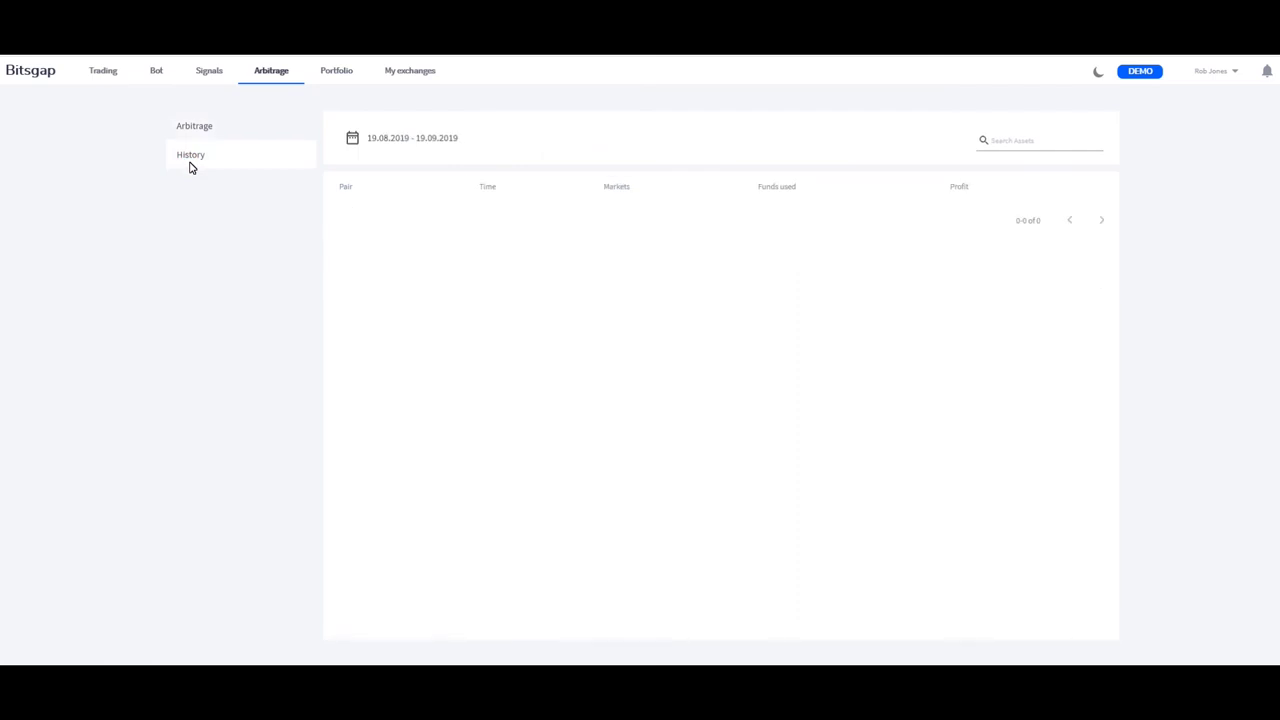
left_click(202, 133)
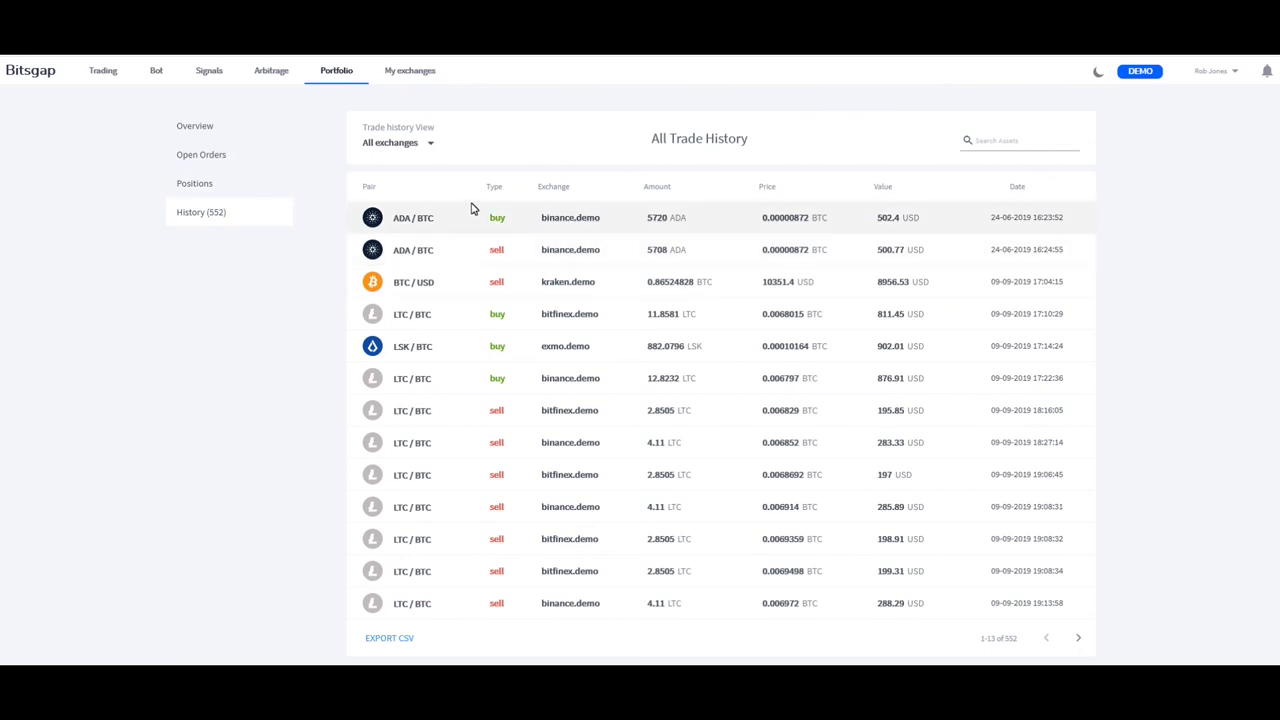
Review the portfolio's positions, open orders and holdings overview across all exchanges.
left_click(209, 190)
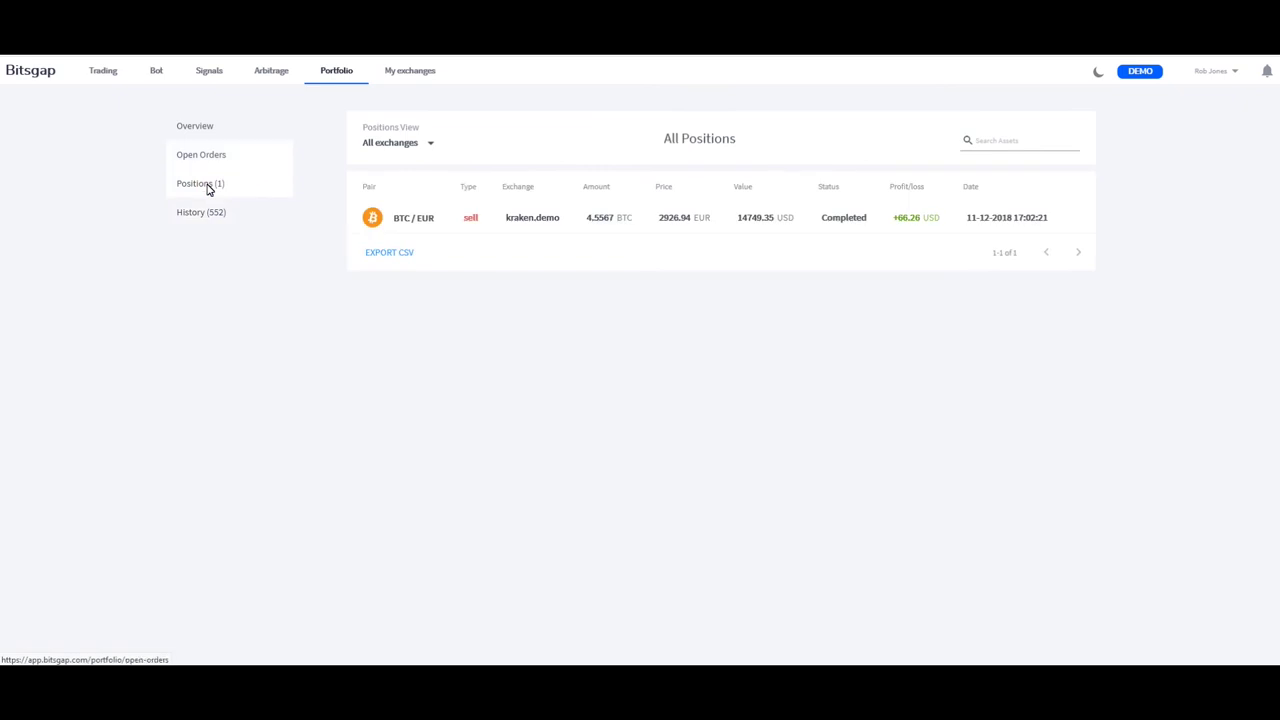
left_click(213, 161)
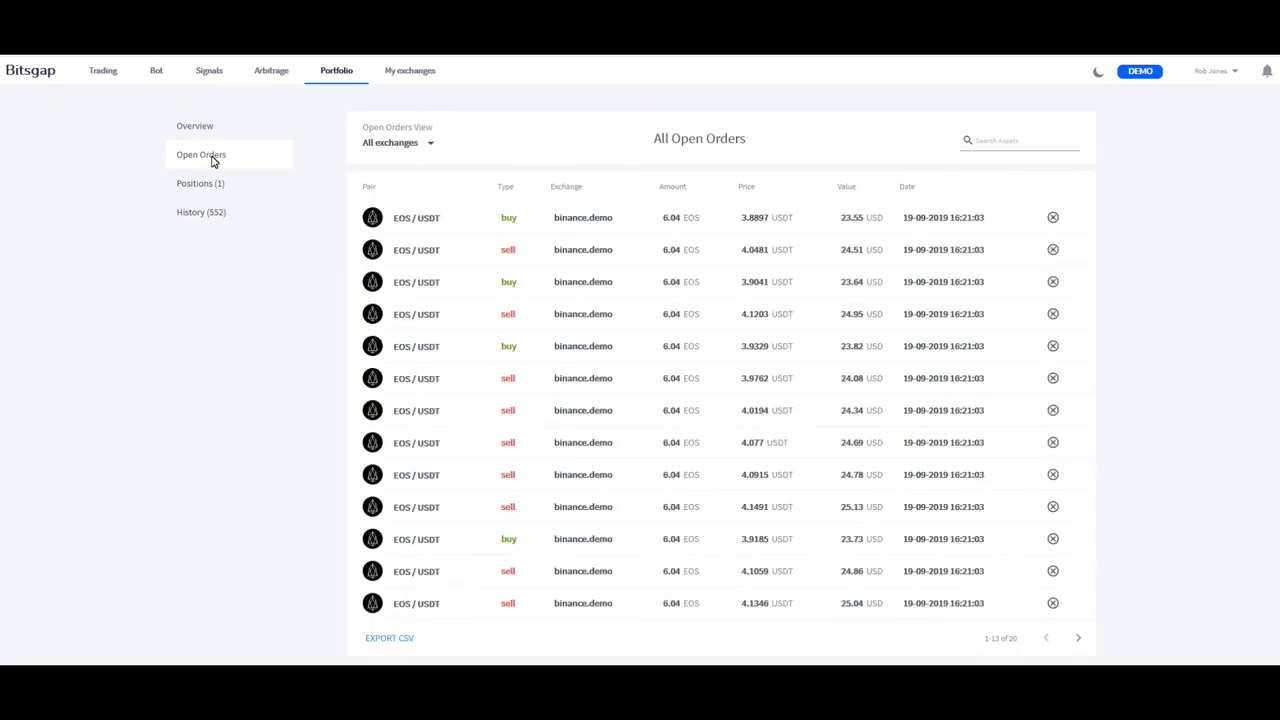
left_click(200, 129)
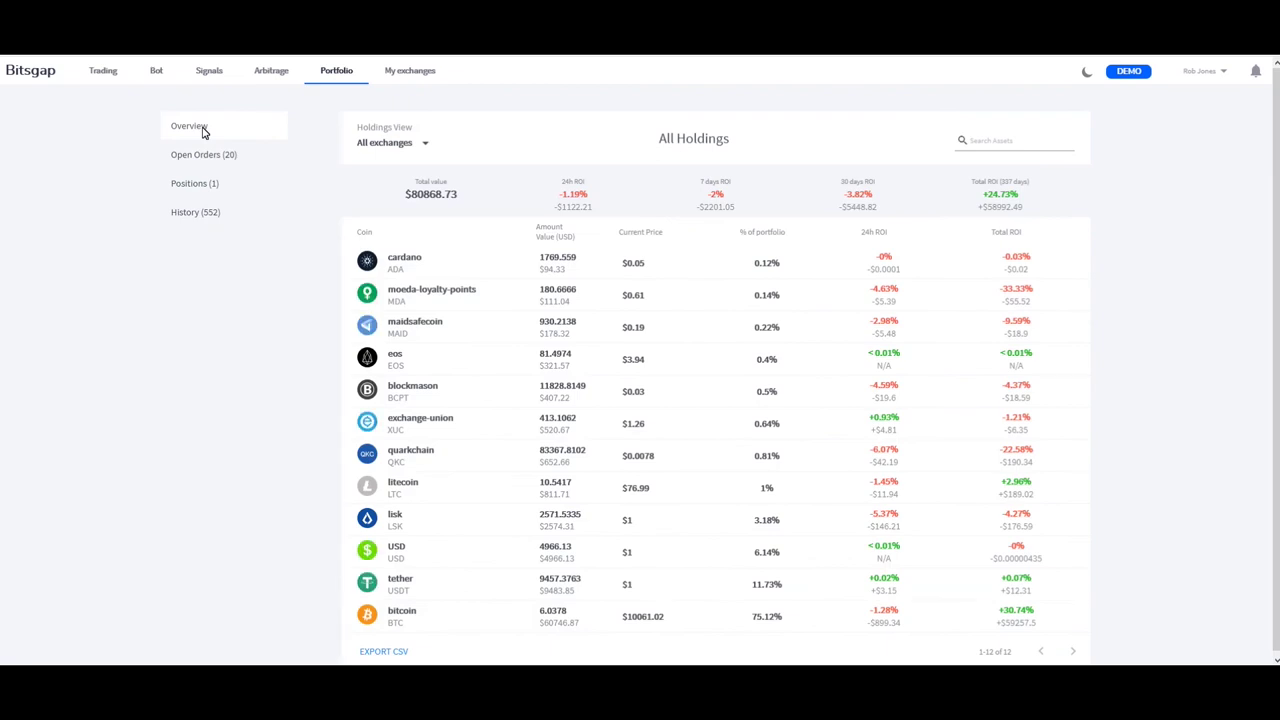
left_click(200, 128)
View the demo exchange accounts and their live account options, and go back to the trading page.
left_click(407, 73)
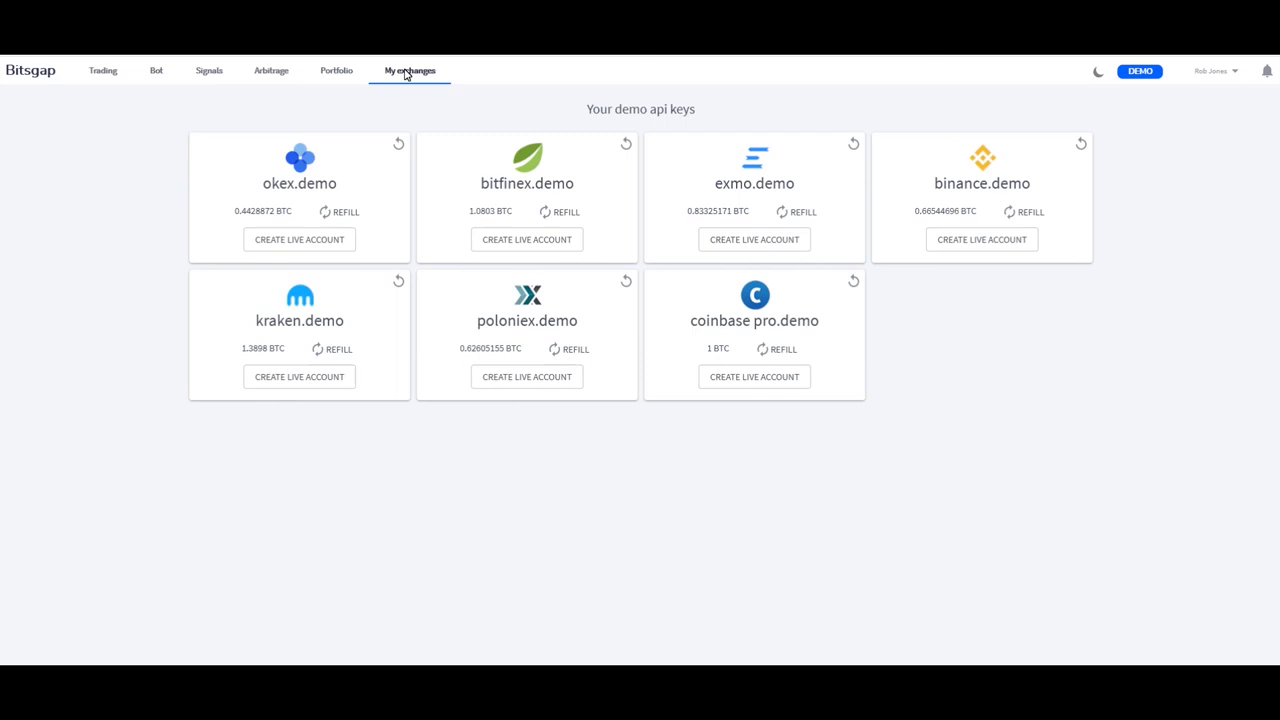
left_click(323, 240)
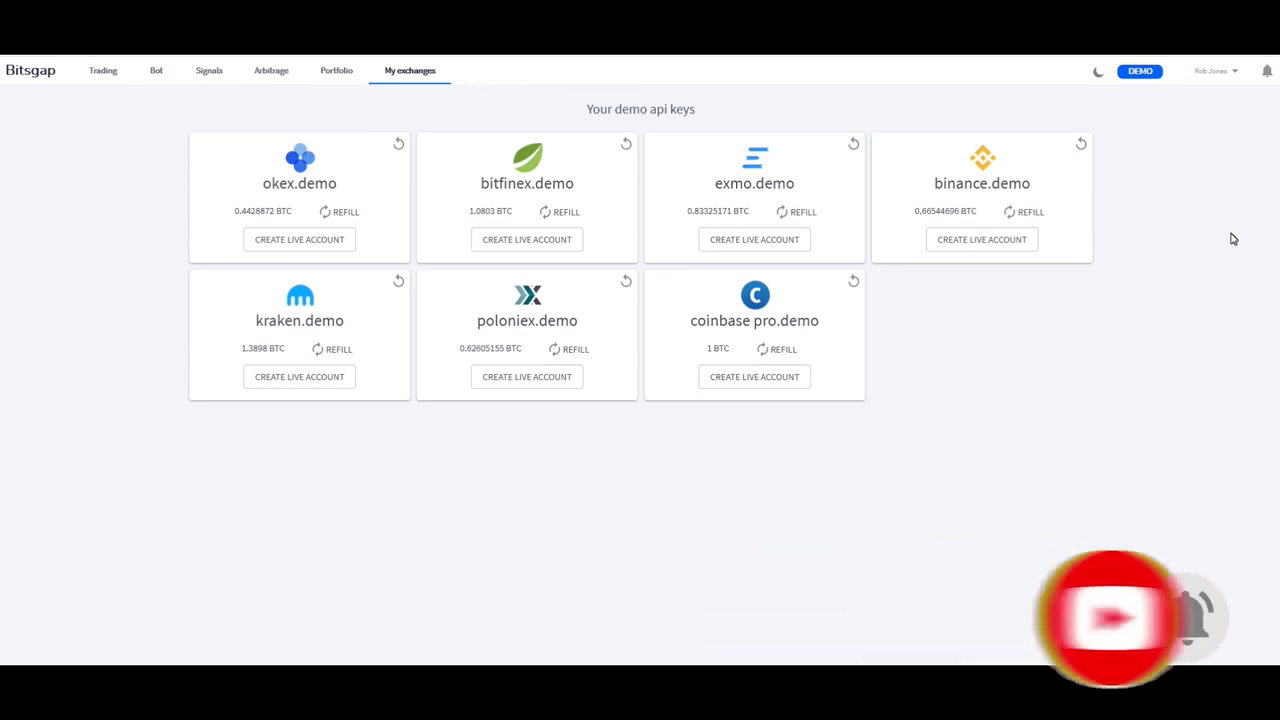
left_click(106, 74)
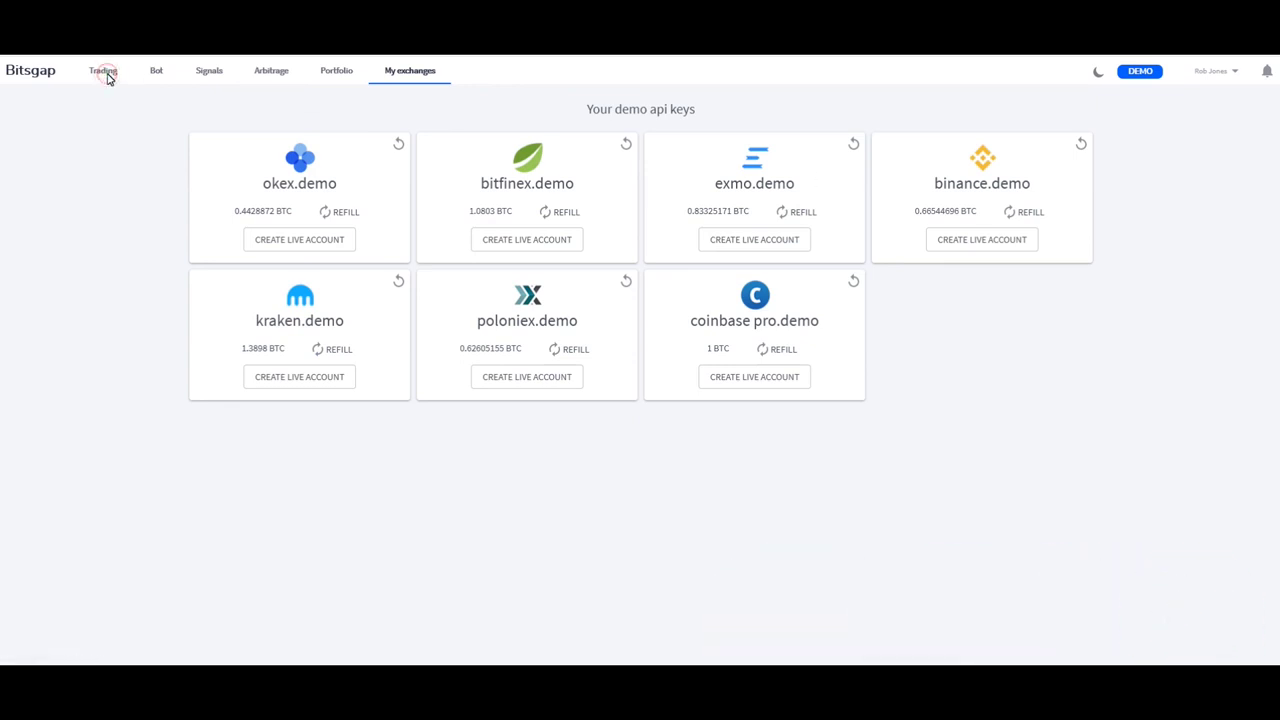